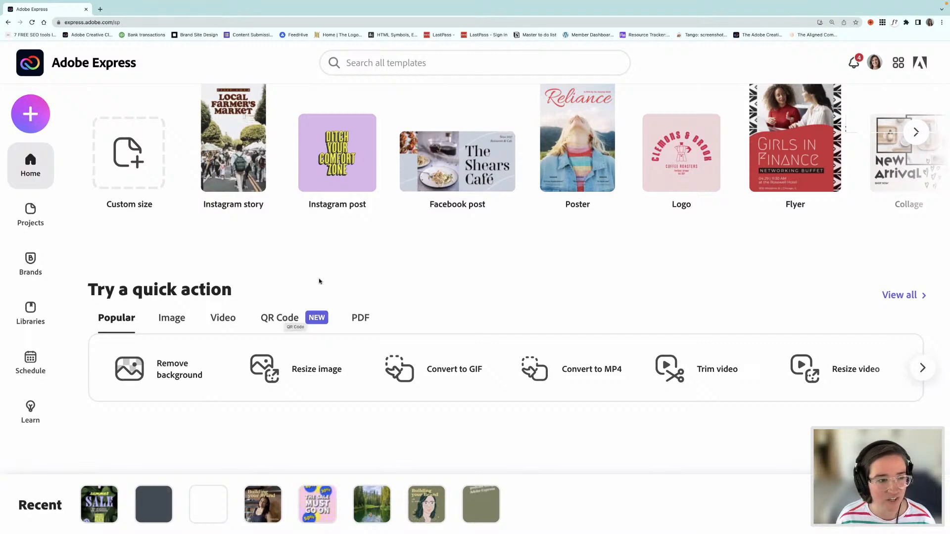
# Step: Open the Generate QR Code quick action from the home page
pyautogui.scroll(3, 329, 277)
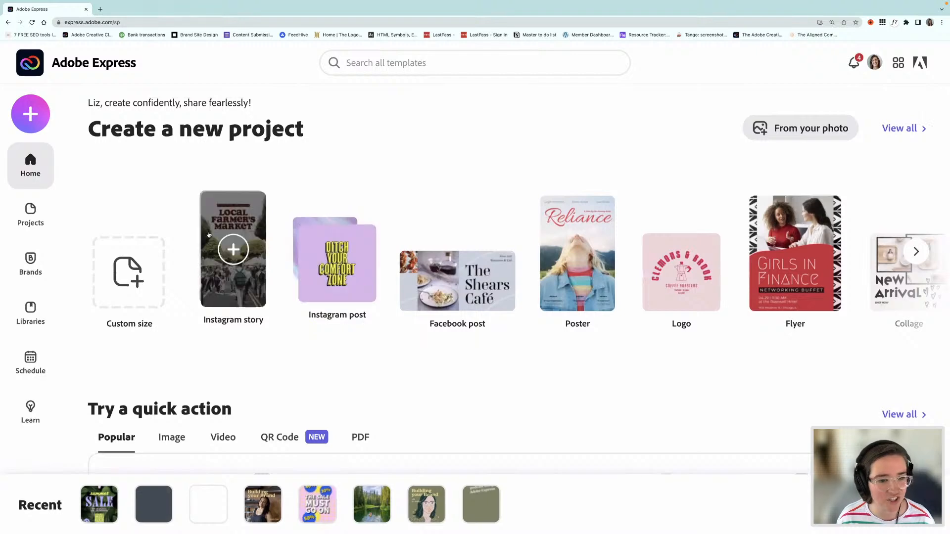
pyautogui.scroll(-3, 465, 335)
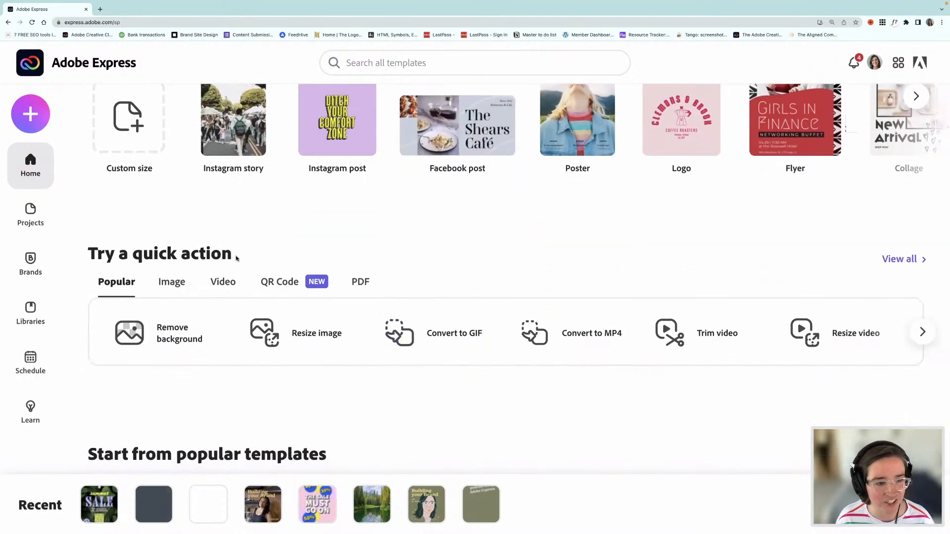
pyautogui.click(280, 284)
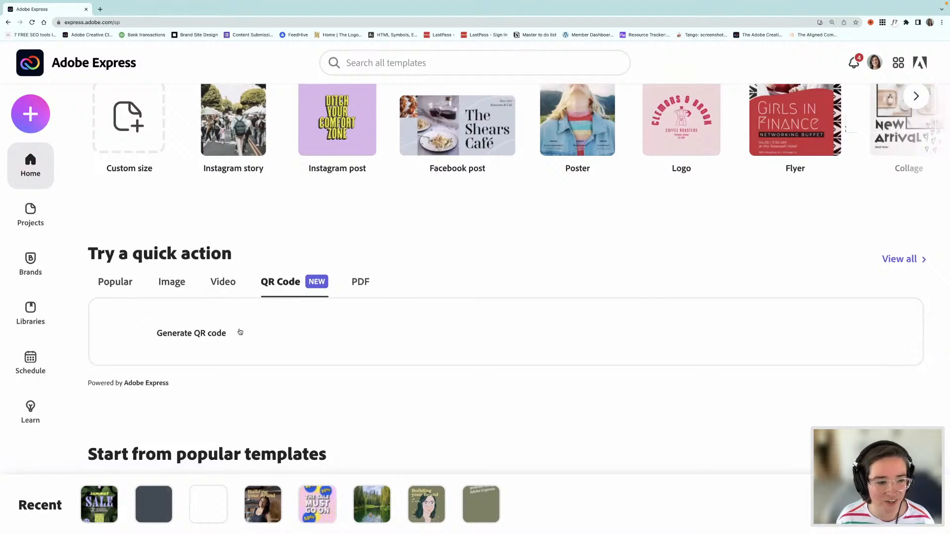
pyautogui.click(203, 335)
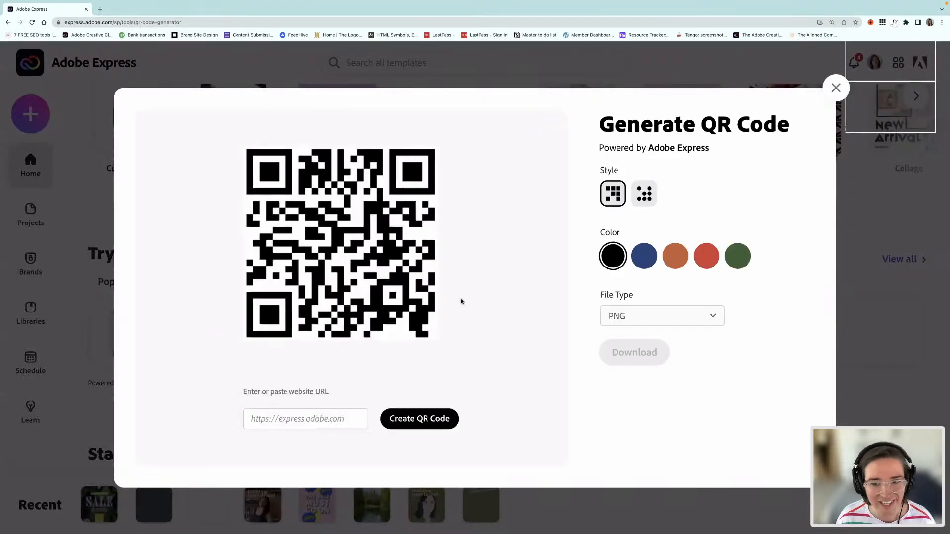
pyautogui.click(282, 420)
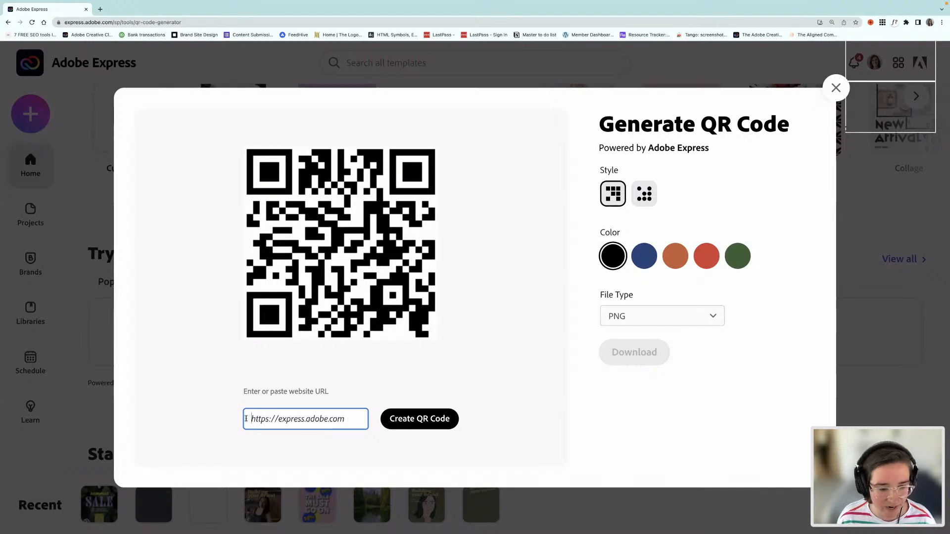
pyautogui.write('lizmosl')
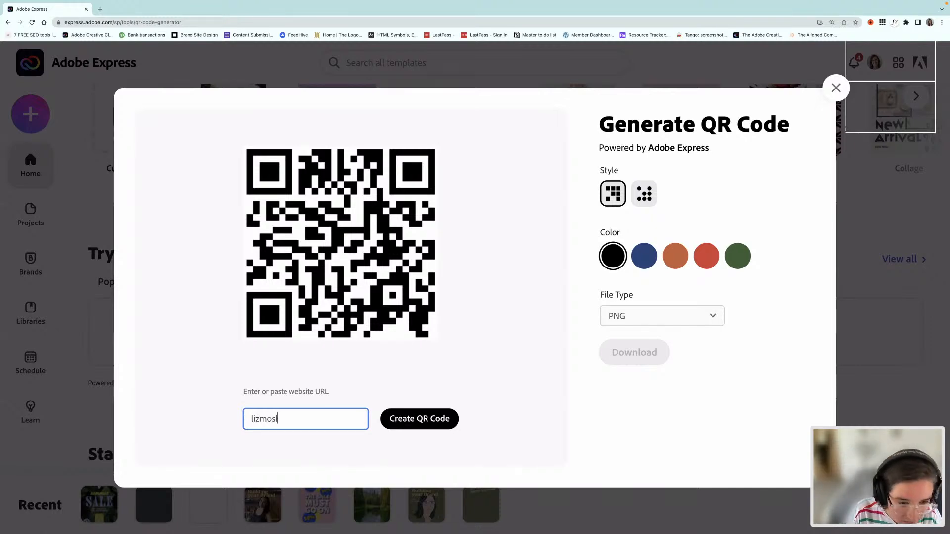
pyautogui.write('ey.nwet')
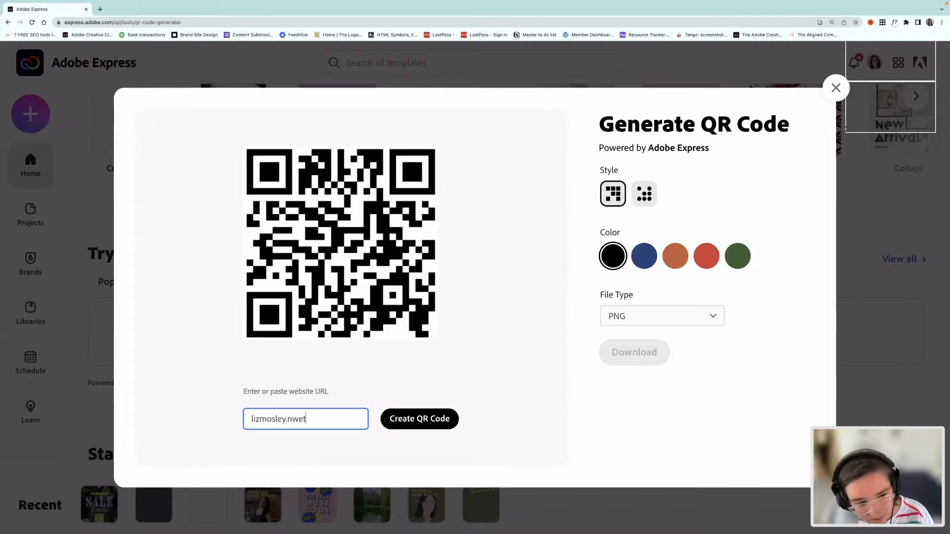
pyautogui.press('BackSpace')
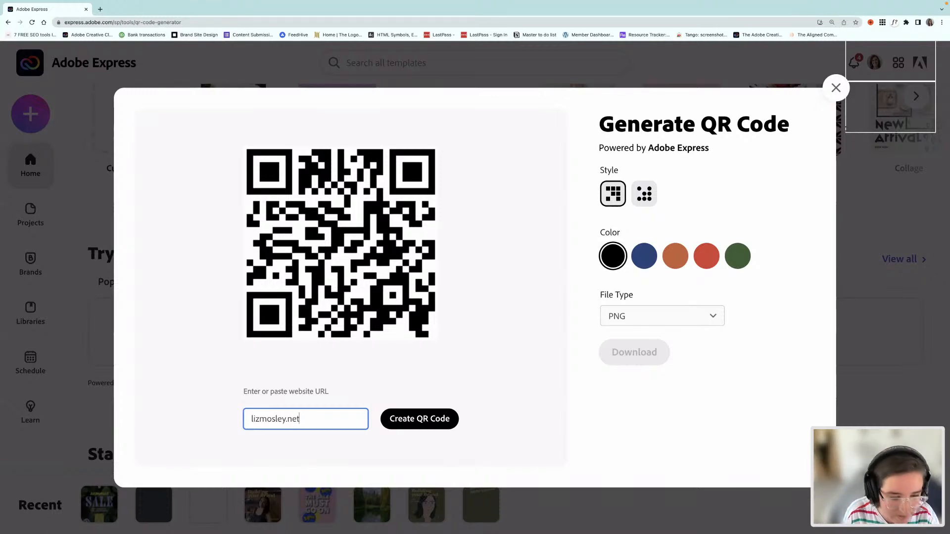
pyautogui.click(252, 419)
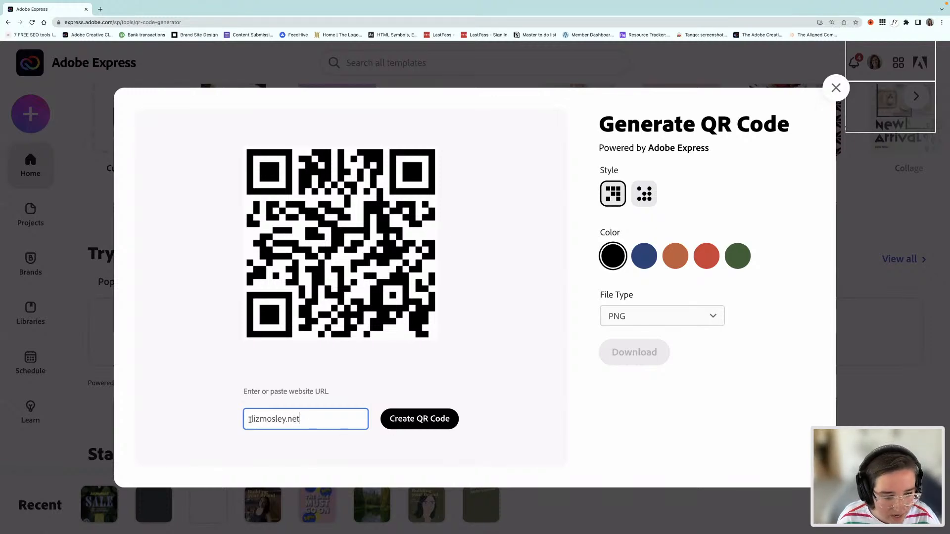
pyautogui.write('htt')
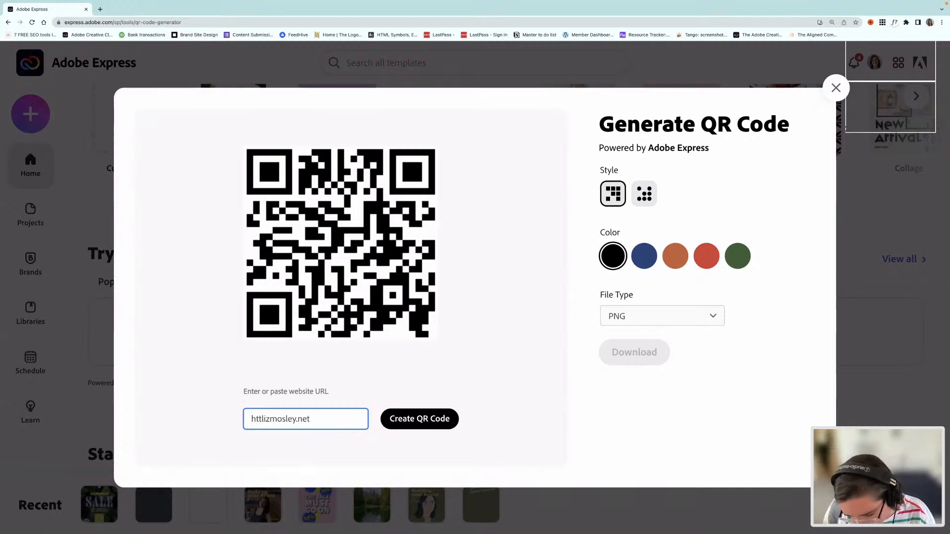
pyautogui.write('ps:')
pyautogui.press('BackSpace')
pyautogui.press('BackSpace')
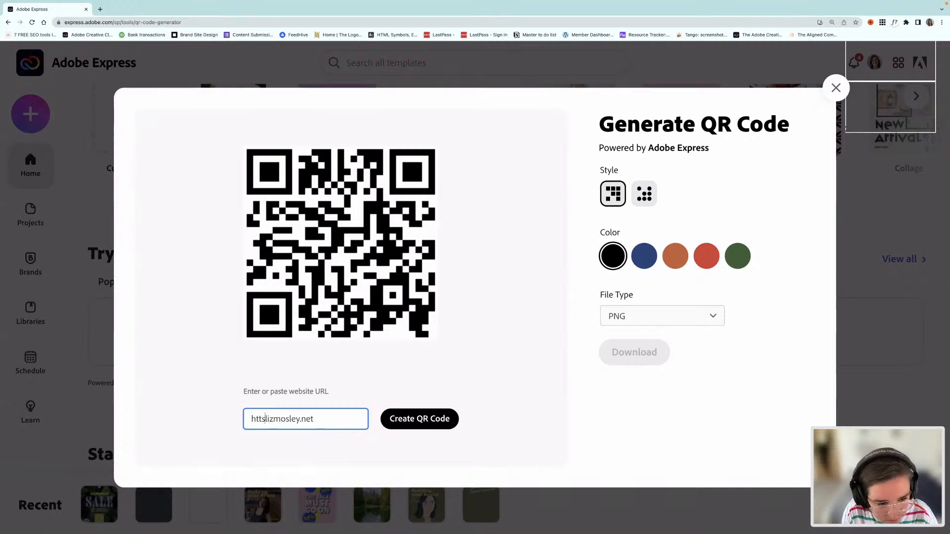
pyautogui.press('BackSpace')
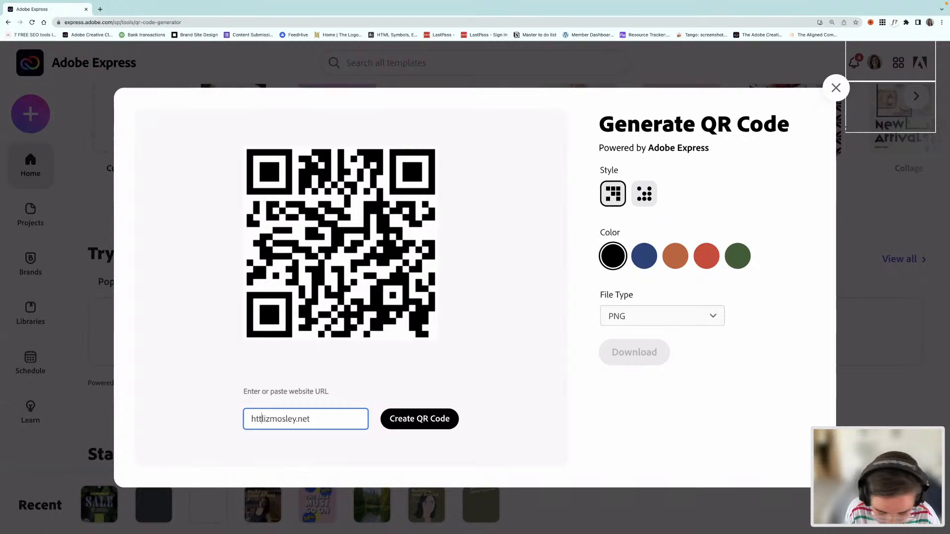
pyautogui.write('ps://')
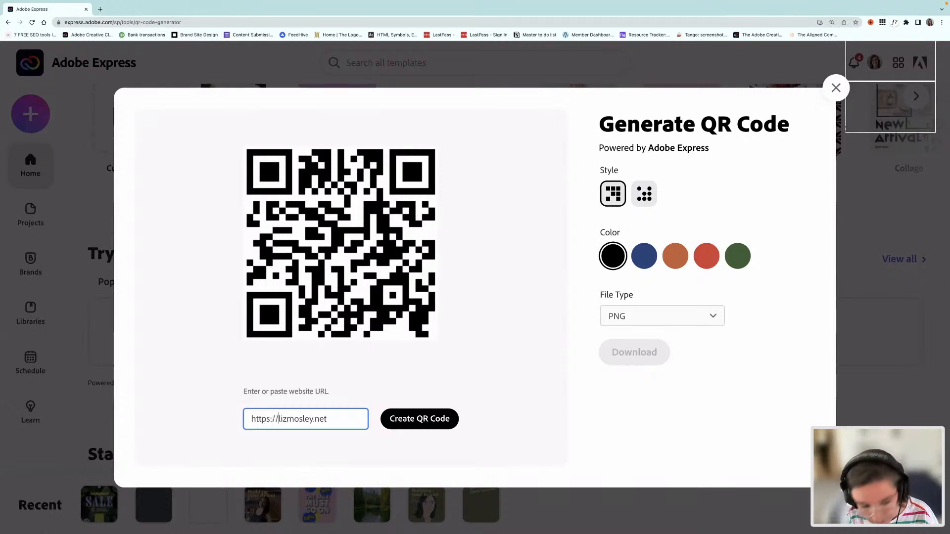
pyautogui.click(428, 420)
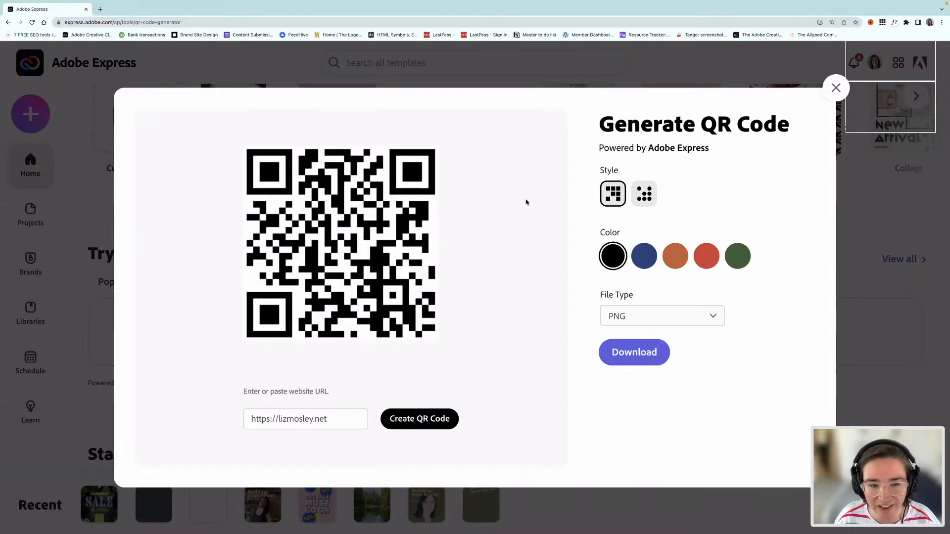
# Step: Switch the QR code to the dotted style, try the blue, orange and red colours, and set it to green
pyautogui.click(645, 198)
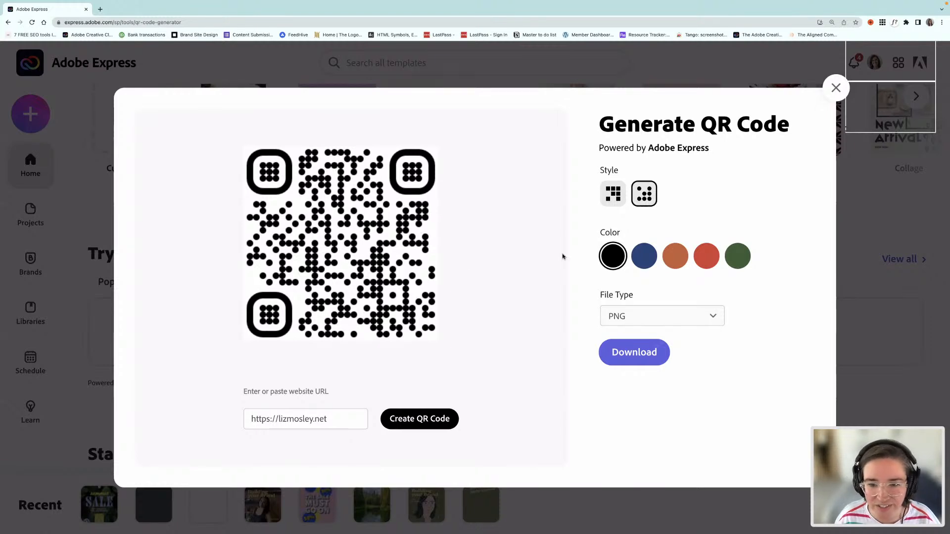
pyautogui.click(643, 258)
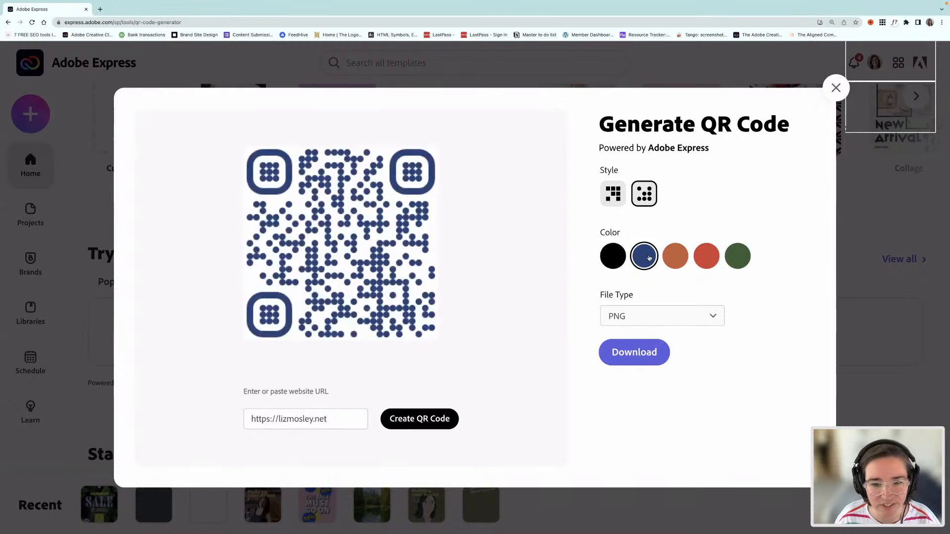
pyautogui.click(678, 257)
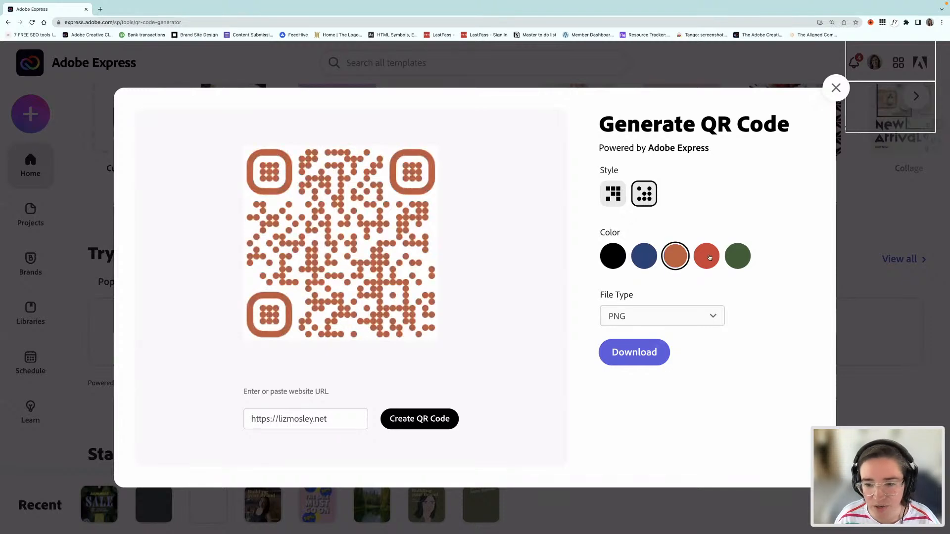
pyautogui.click(708, 257)
pyautogui.click(739, 257)
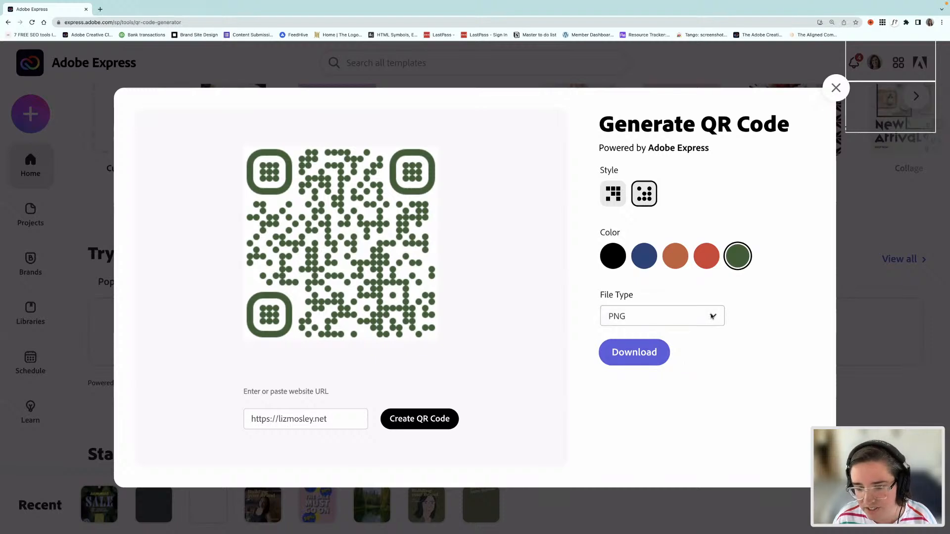
# Step: Download the QR code as a PNG and show the downloaded adobe_express.png file in Finder
pyautogui.click(636, 354)
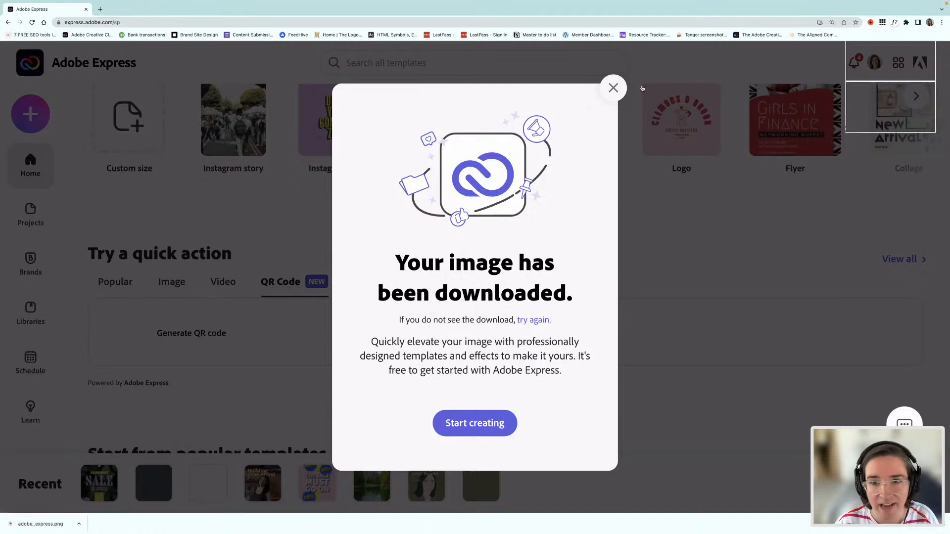
pyautogui.click(613, 88)
pyautogui.click(79, 524)
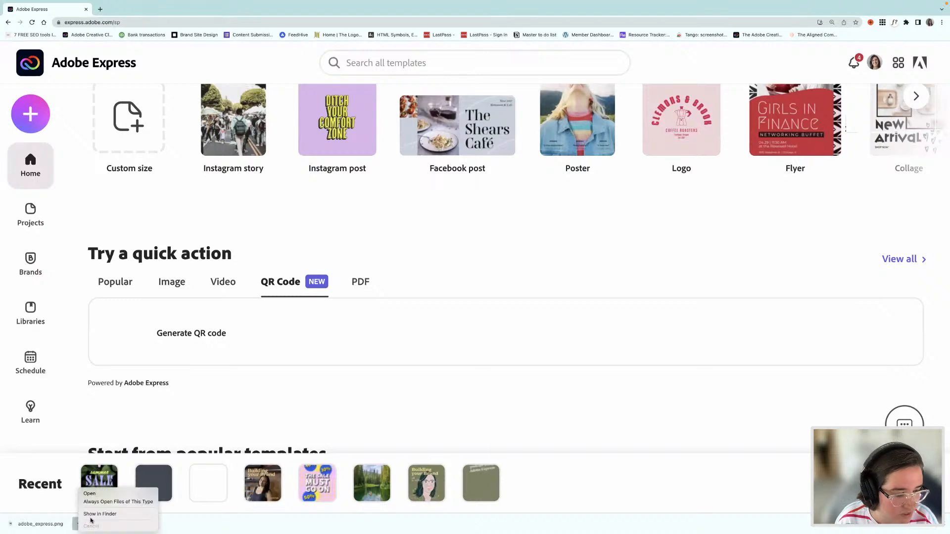
pyautogui.click(106, 512)
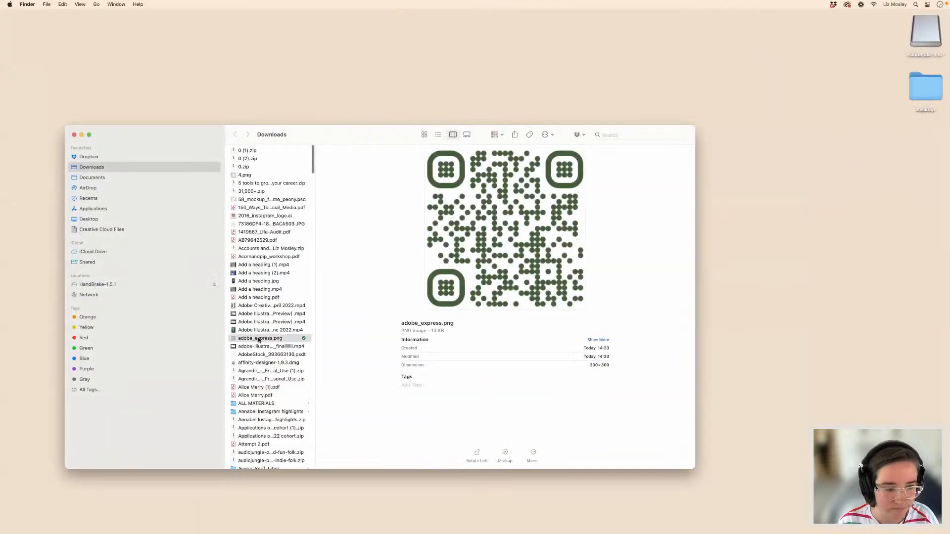
# Step: Move adobe_express.png from the Downloads folder to the desktop and close the Finder window
pyautogui.moveTo(261, 338); pyautogui.dragTo(318, 486)
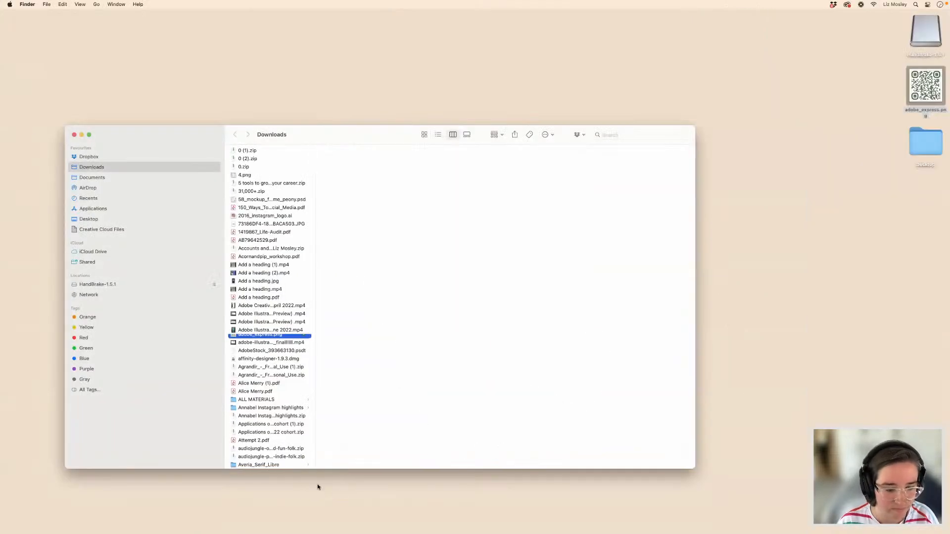
pyautogui.click(73, 135)
pyautogui.click(531, 185)
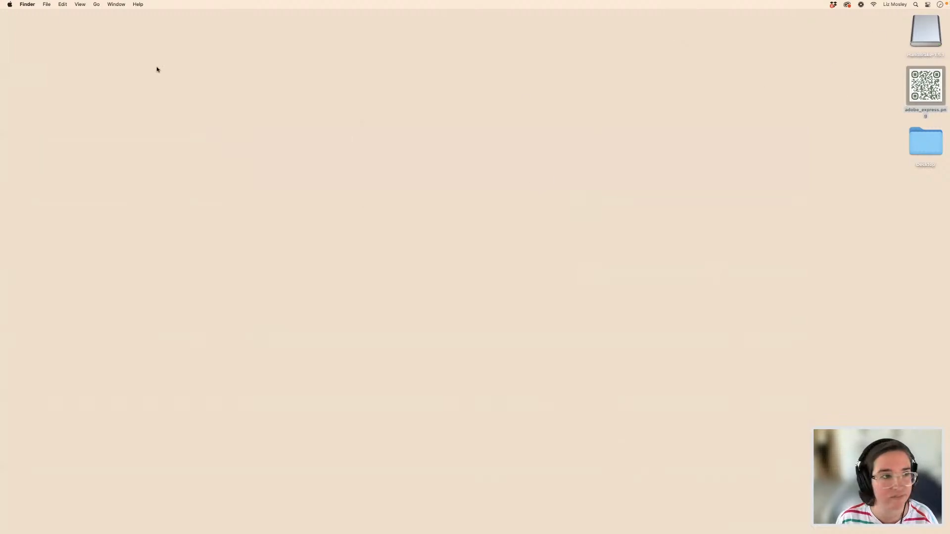
pyautogui.click(308, 151)
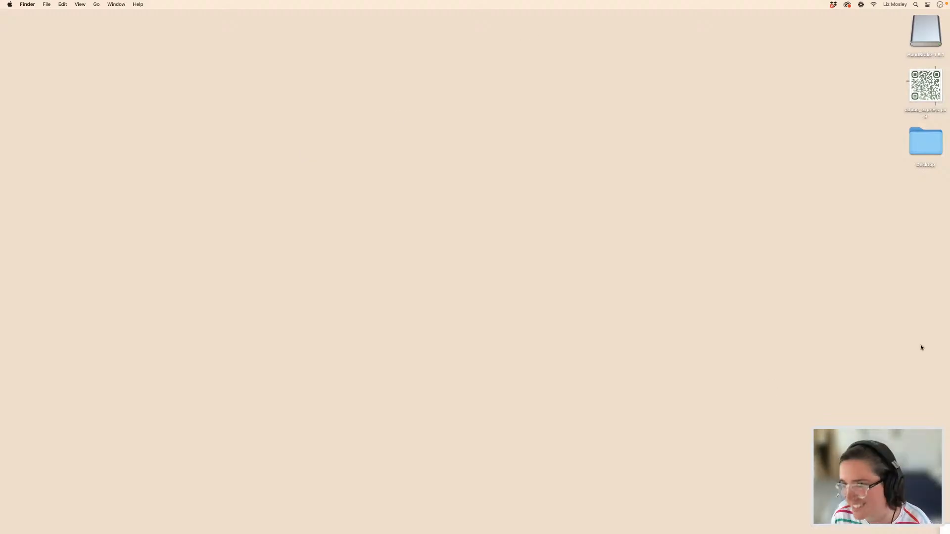
# Step: Switch back to Adobe Express in the browser and create a blank custom-size graphic in the A5 print size
pyautogui.click(899, 5)
pyautogui.click(905, 4)
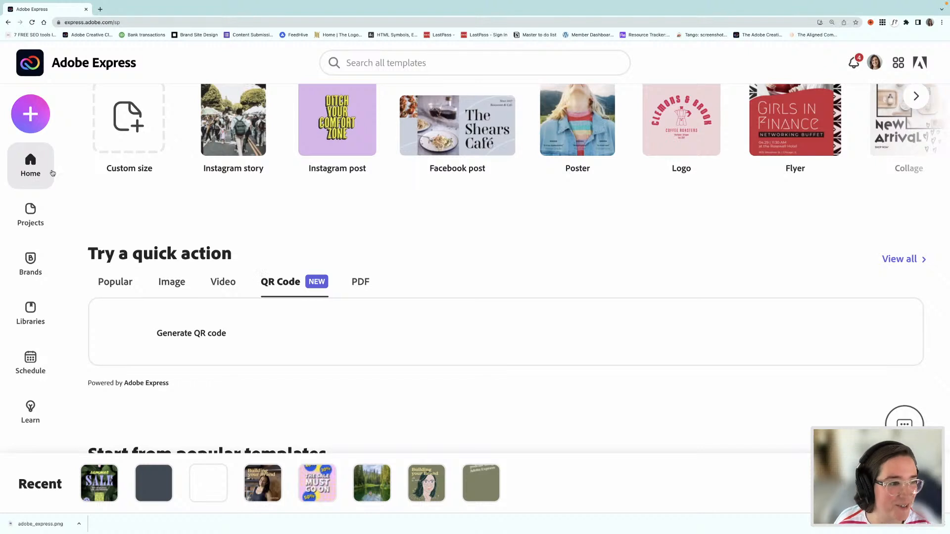
pyautogui.click(36, 119)
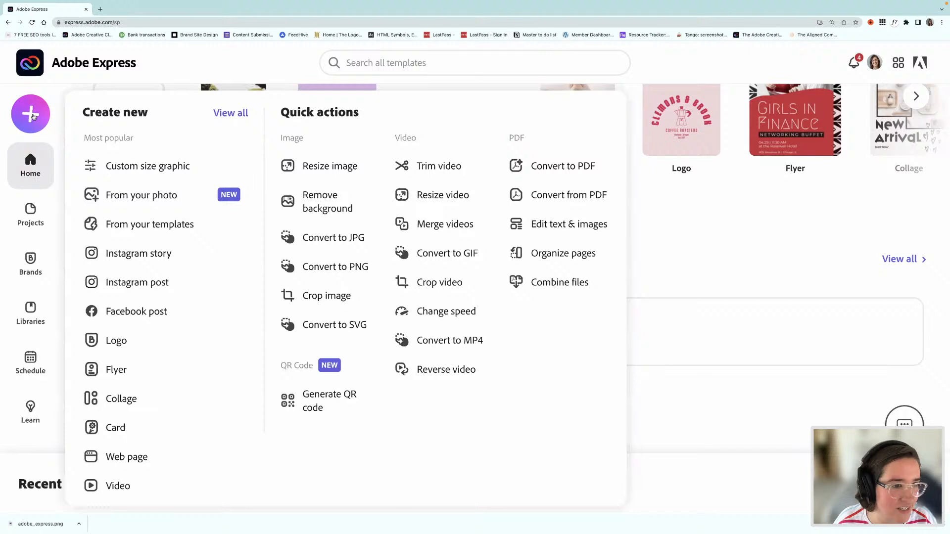
pyautogui.click(156, 169)
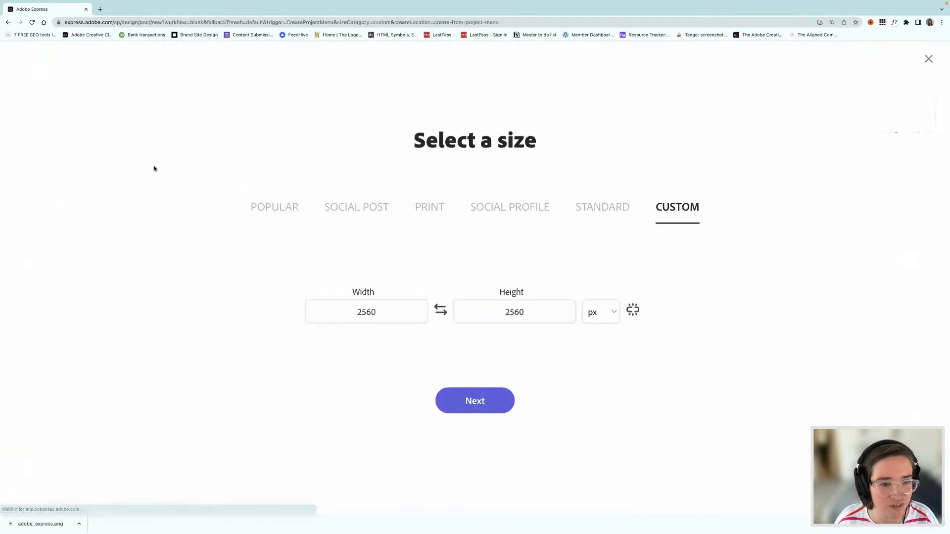
pyautogui.click(429, 208)
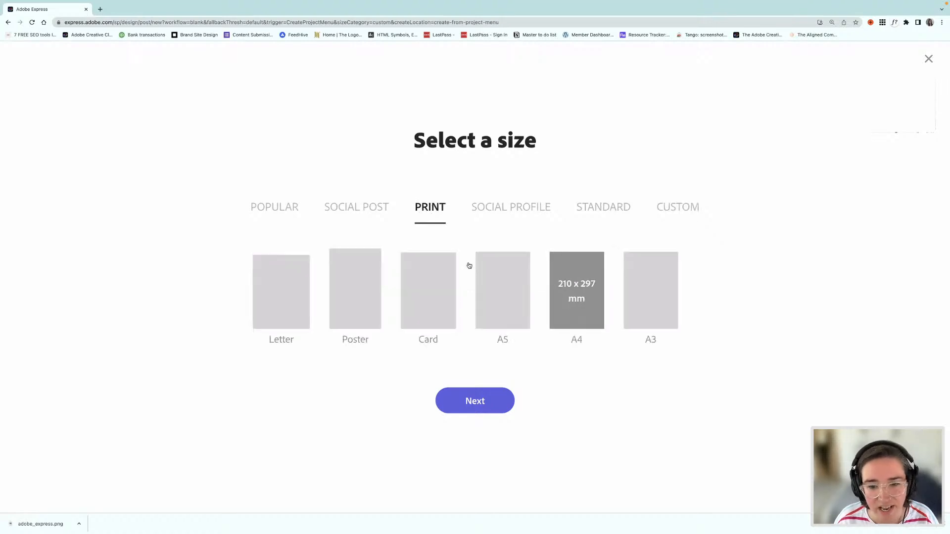
pyautogui.click(505, 312)
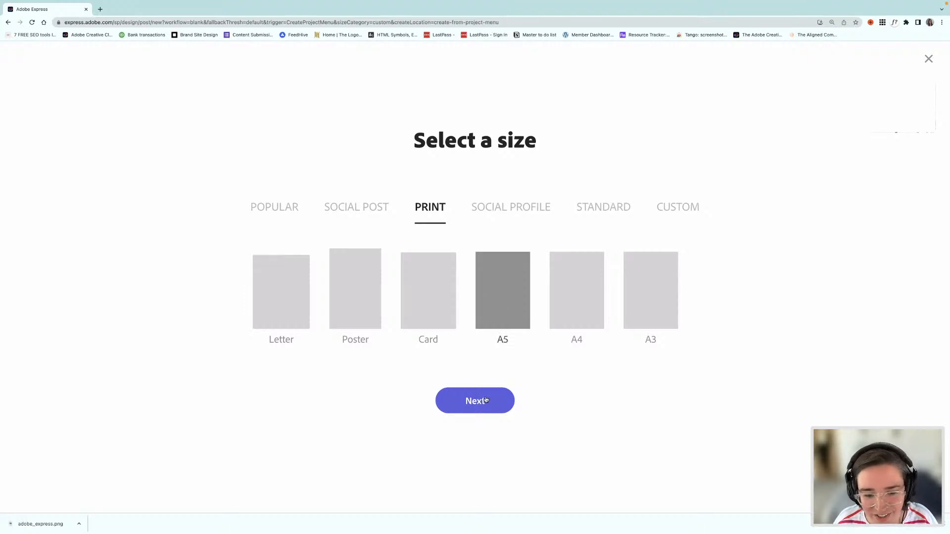
pyautogui.click(485, 400)
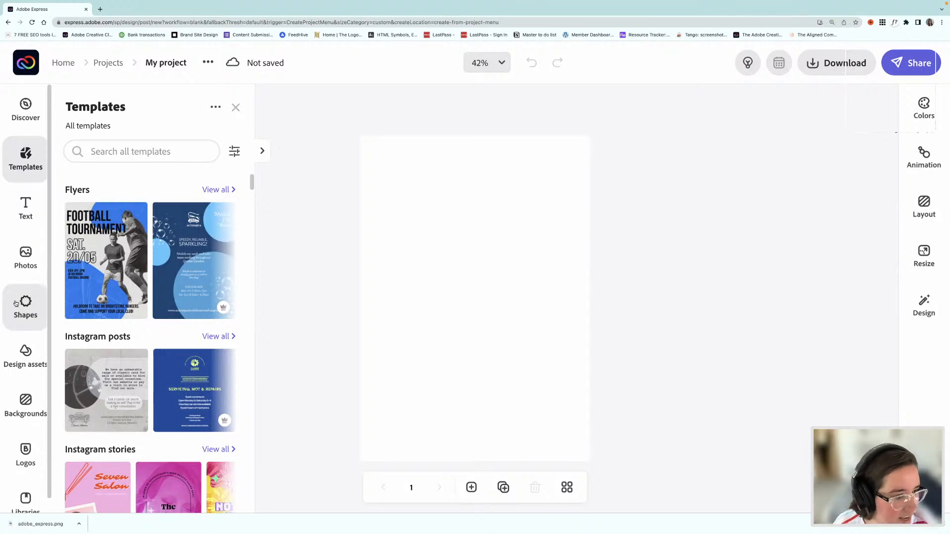
# Step: Browse the ready-made text designs and open the full Sales category
pyautogui.click(26, 206)
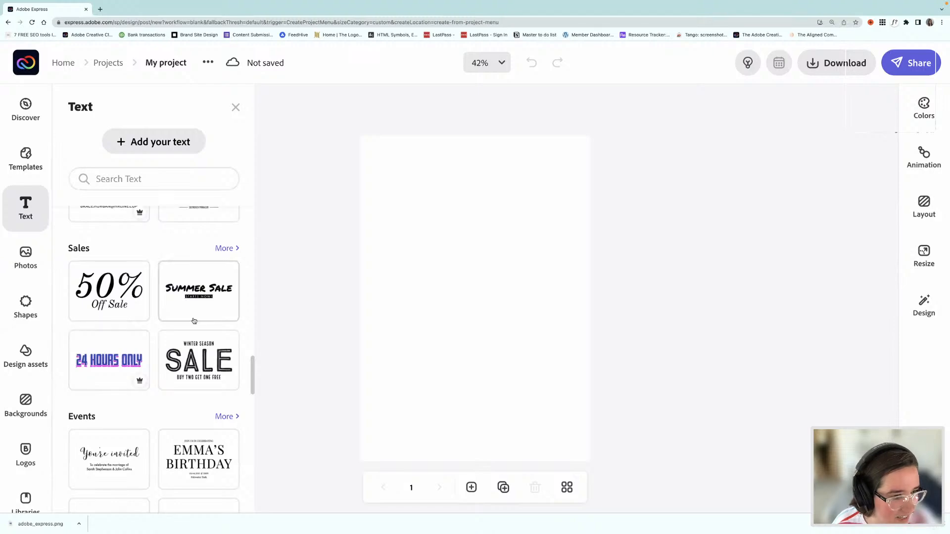
pyautogui.scroll(-10, 132, 281)
pyautogui.scroll(3, 133, 281)
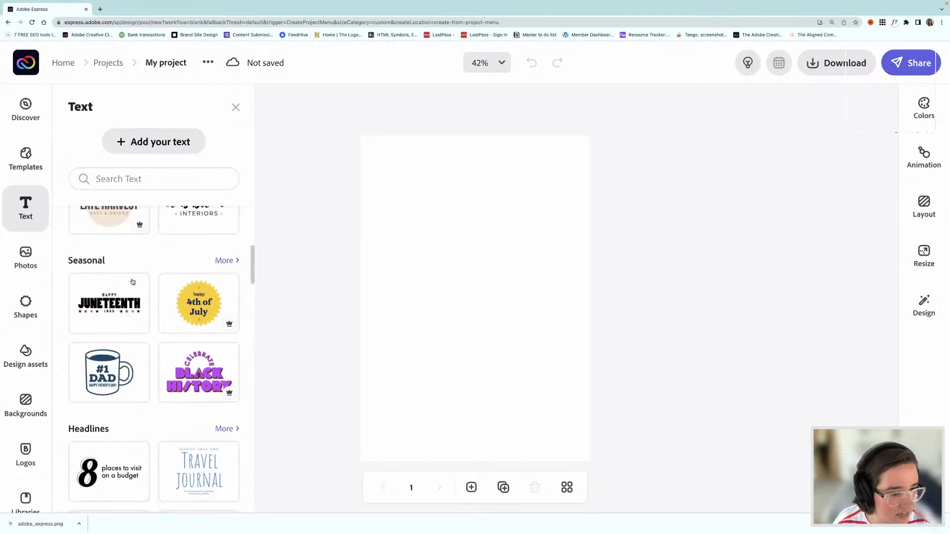
pyautogui.scroll(-7, 133, 281)
pyautogui.scroll(-8, 133, 281)
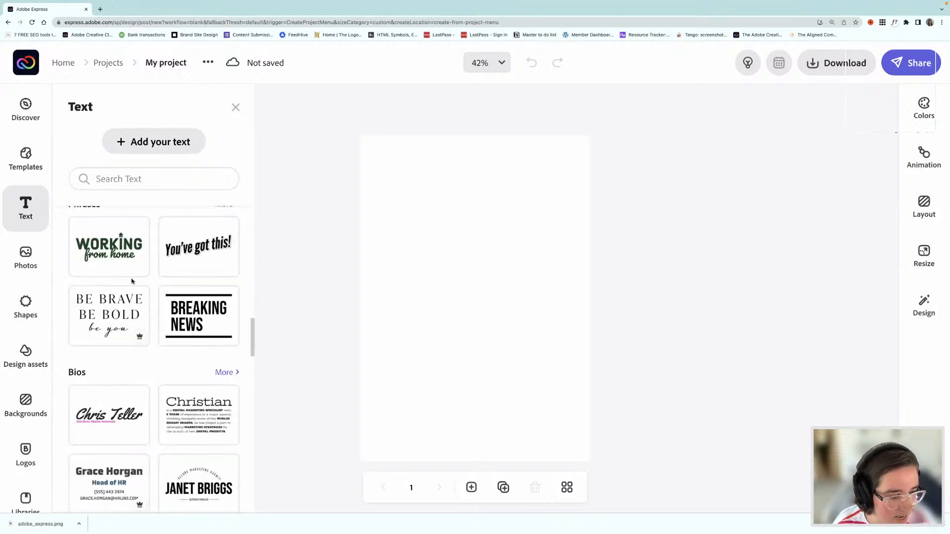
pyautogui.scroll(-2, 132, 281)
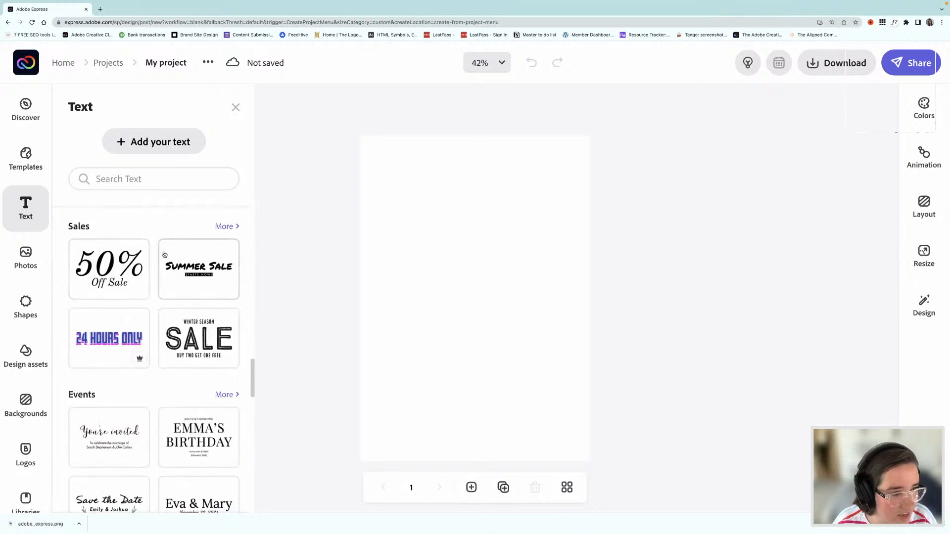
pyautogui.click(224, 227)
# Step: Add the red SALE text design with the line "50% off any one item with code FRIDAY50" to the page
pyautogui.scroll(-2, 200, 309)
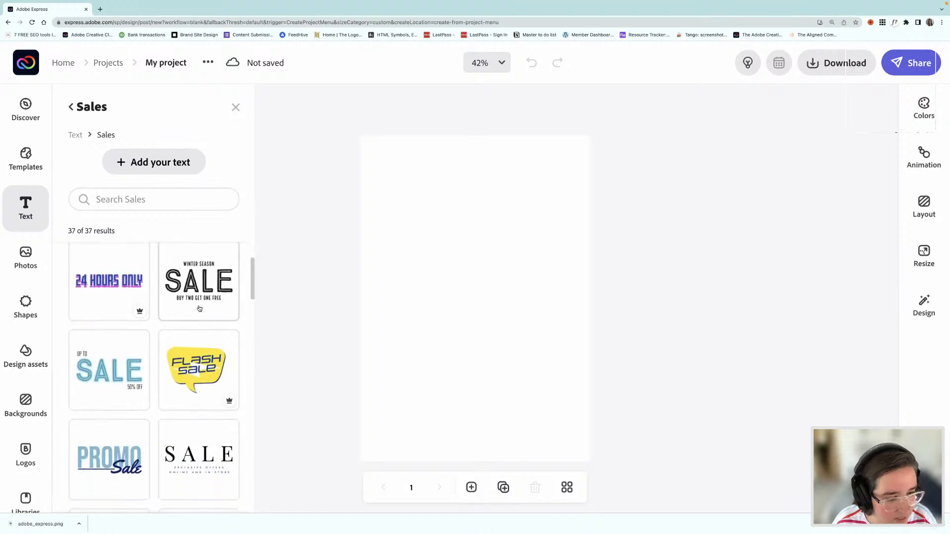
pyautogui.scroll(-5, 200, 309)
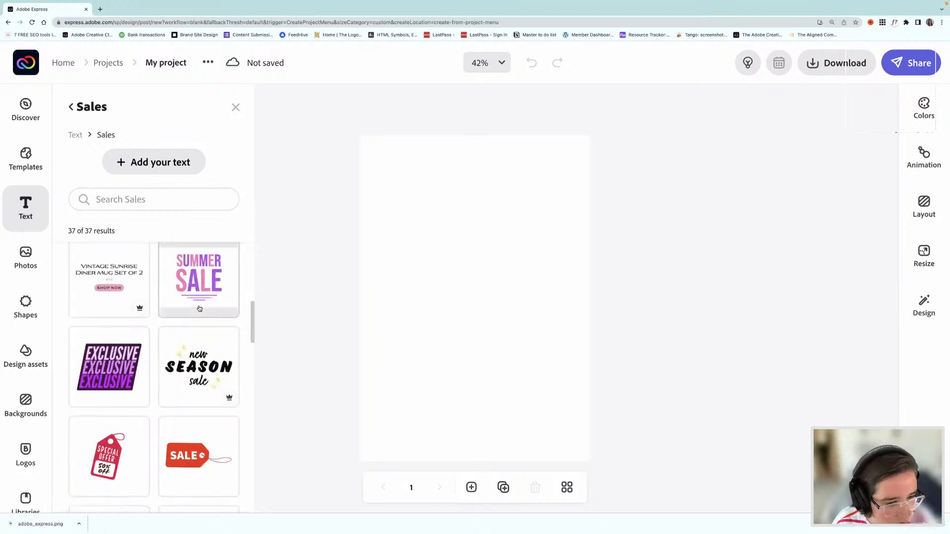
pyautogui.scroll(-5, 199, 309)
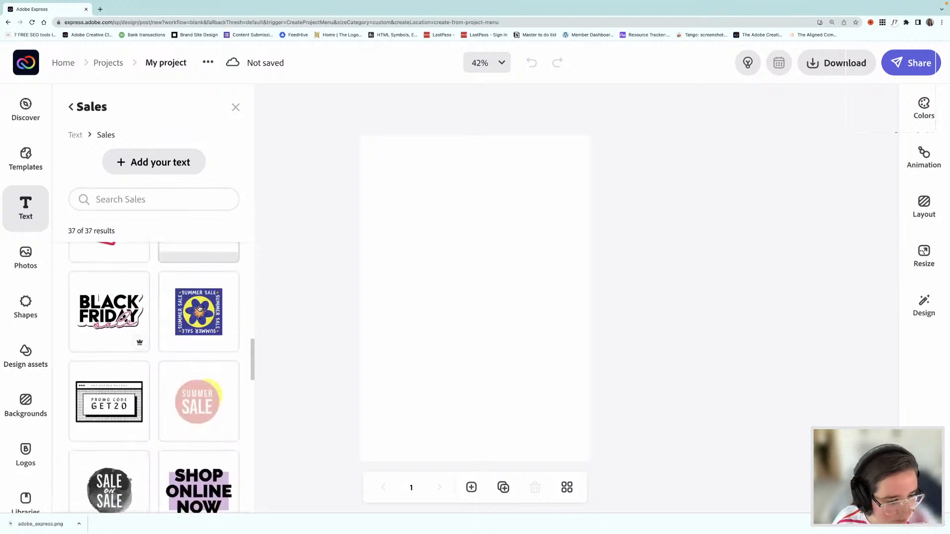
pyautogui.scroll(-5, 199, 309)
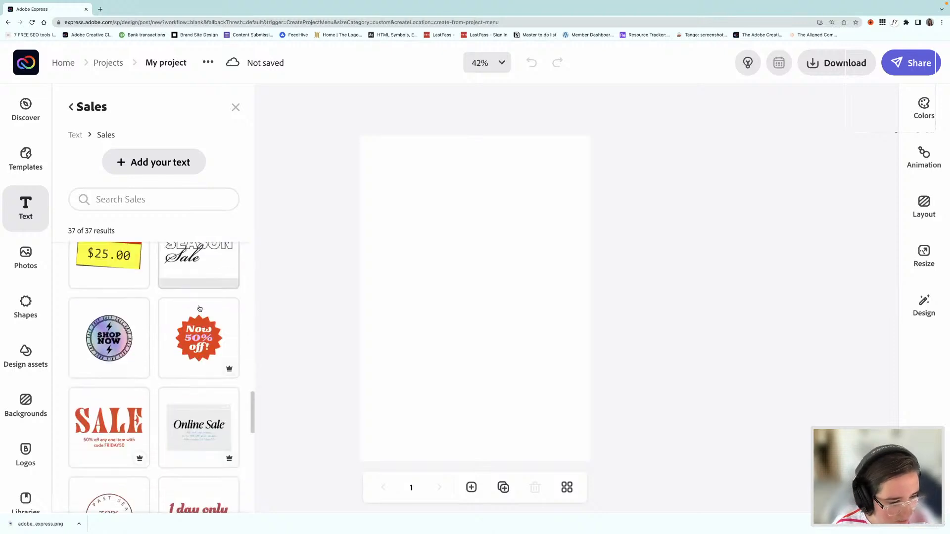
pyautogui.scroll(-2, 199, 309)
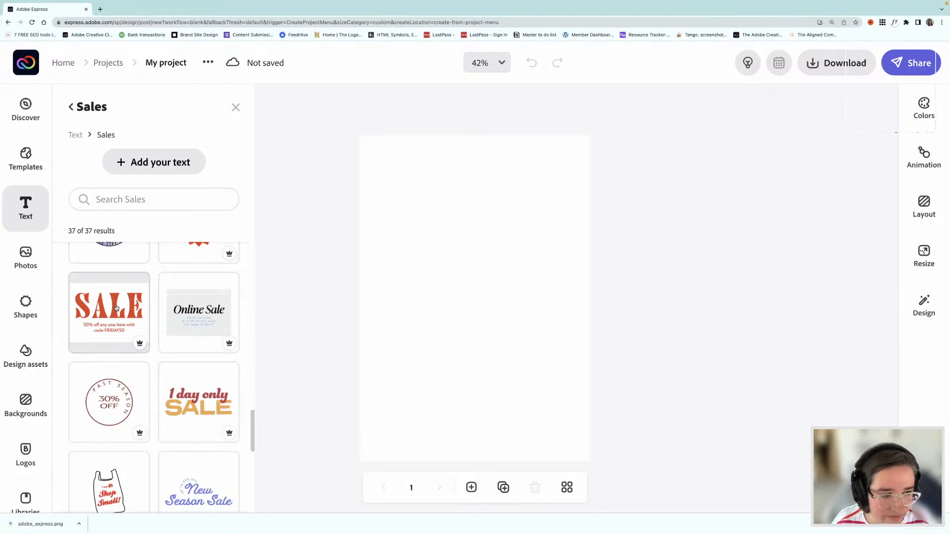
pyautogui.click(116, 308)
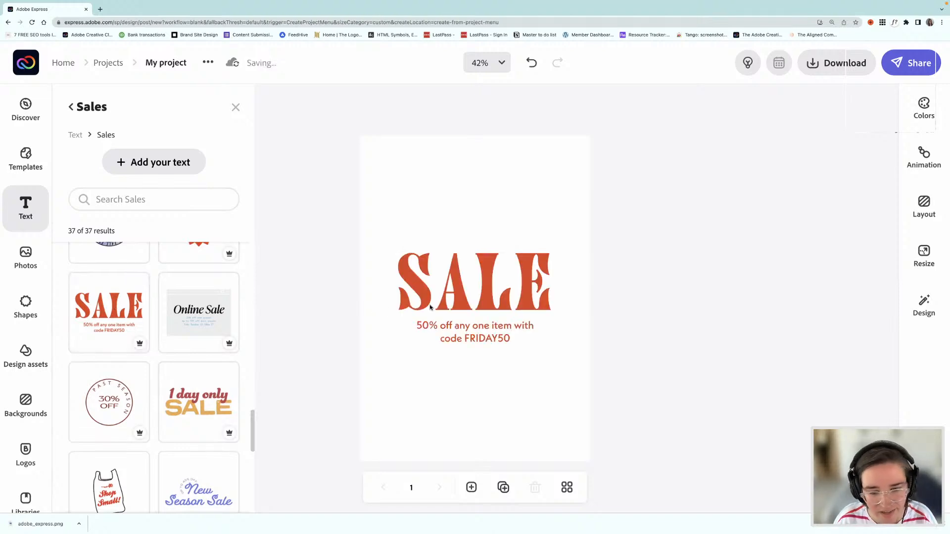
# Step: Enlarge the SALE text group to span most of the page width, keeping it around the middle of the page
pyautogui.click(463, 297)
pyautogui.moveTo(453, 296); pyautogui.dragTo(442, 278)
pyautogui.moveTo(543, 328); pyautogui.dragTo(569, 341)
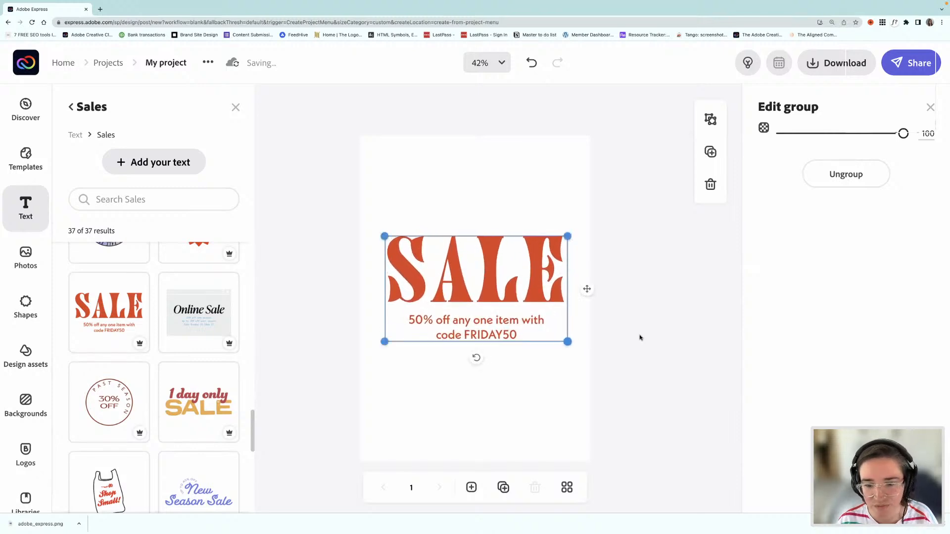
pyautogui.click(631, 337)
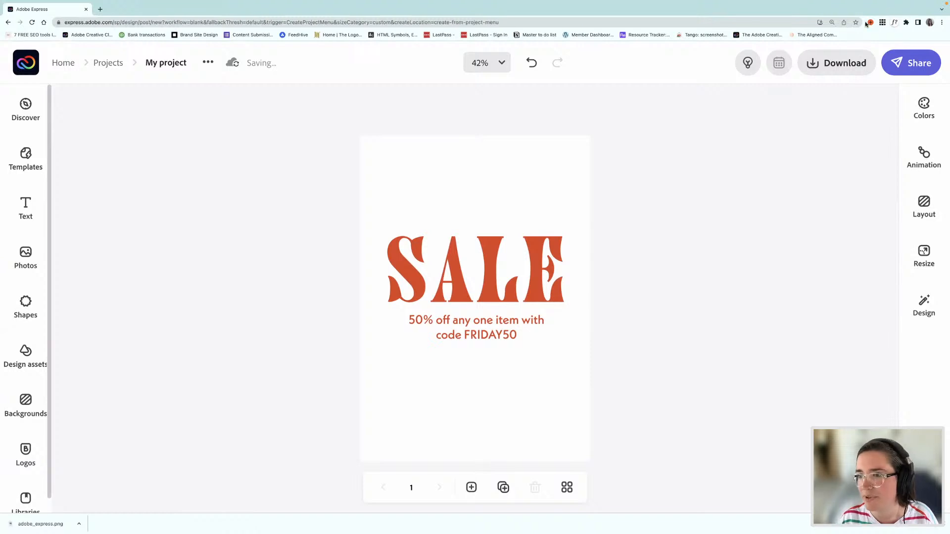
# Step: Examine the available colour palettes, from the brand and Pastel sets through Bold, Classic, Professional, Color pop, Modern, Retro and Neutral
pyautogui.click(924, 105)
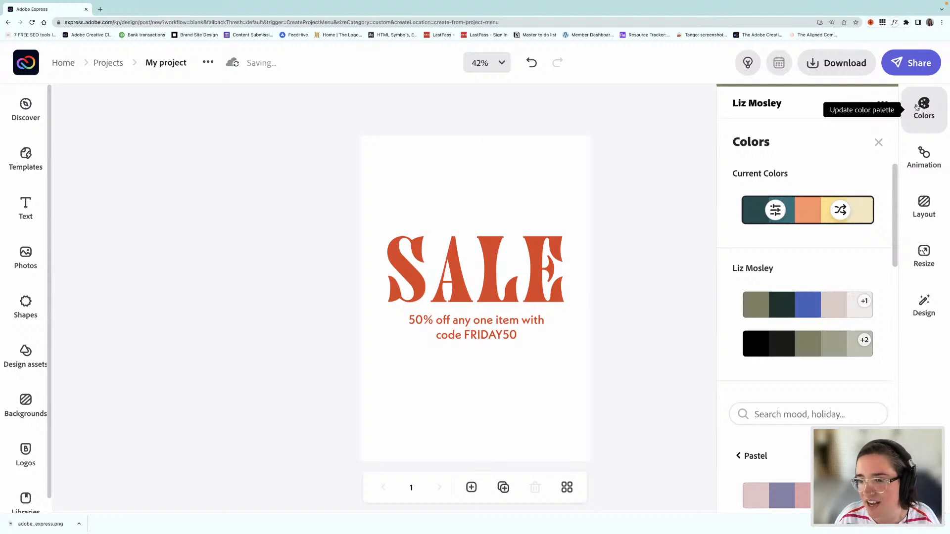
pyautogui.scroll(-1, 812, 237)
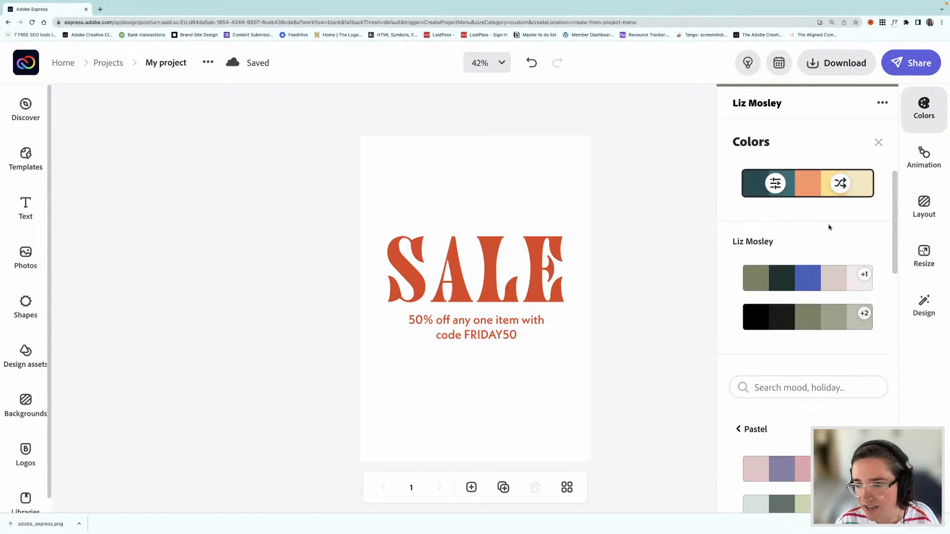
pyautogui.scroll(-2, 828, 228)
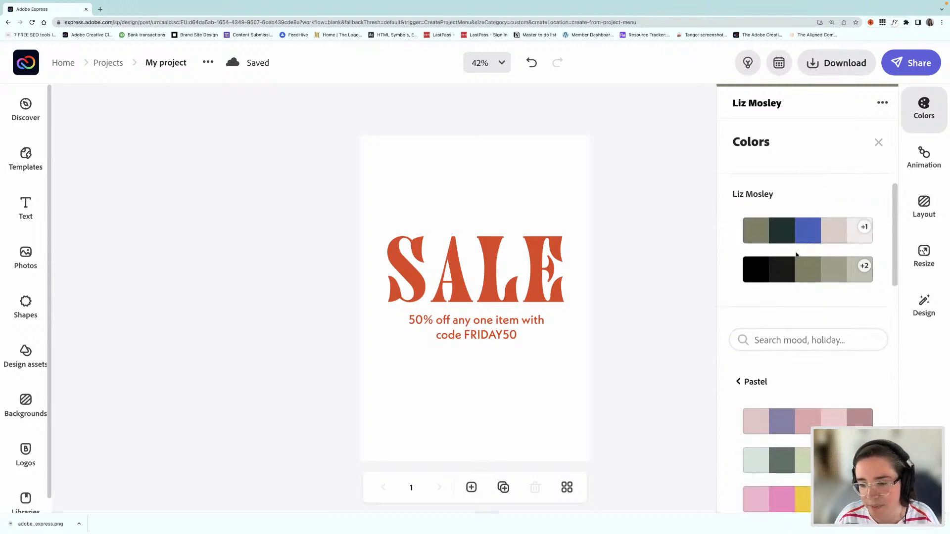
pyautogui.scroll(-6, 808, 291)
pyautogui.scroll(3, 809, 292)
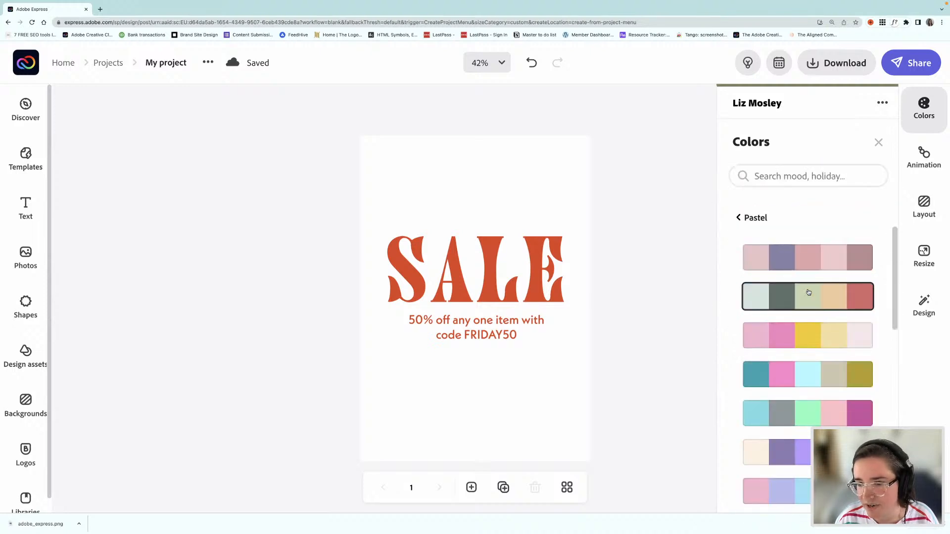
pyautogui.click(740, 218)
pyautogui.scroll(-5, 799, 298)
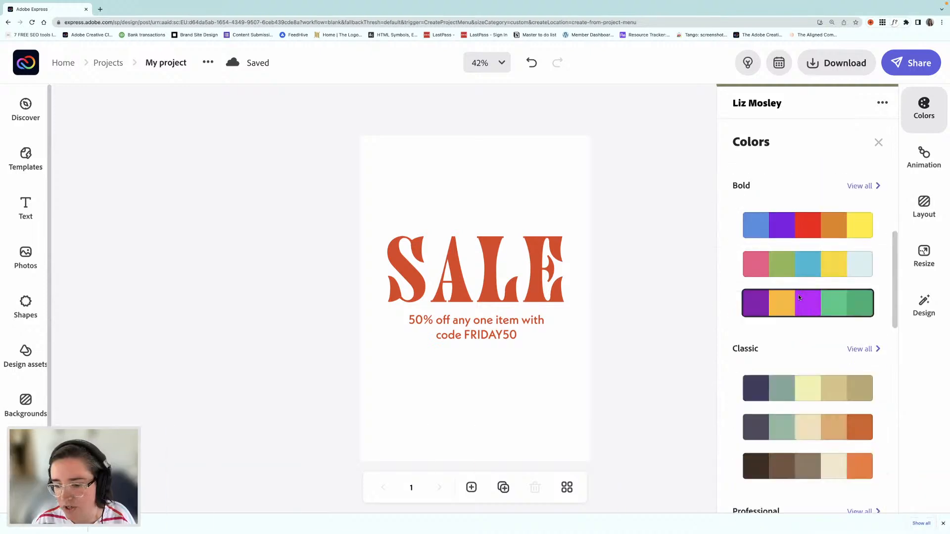
pyautogui.scroll(-1, 799, 297)
pyautogui.scroll(3, 791, 258)
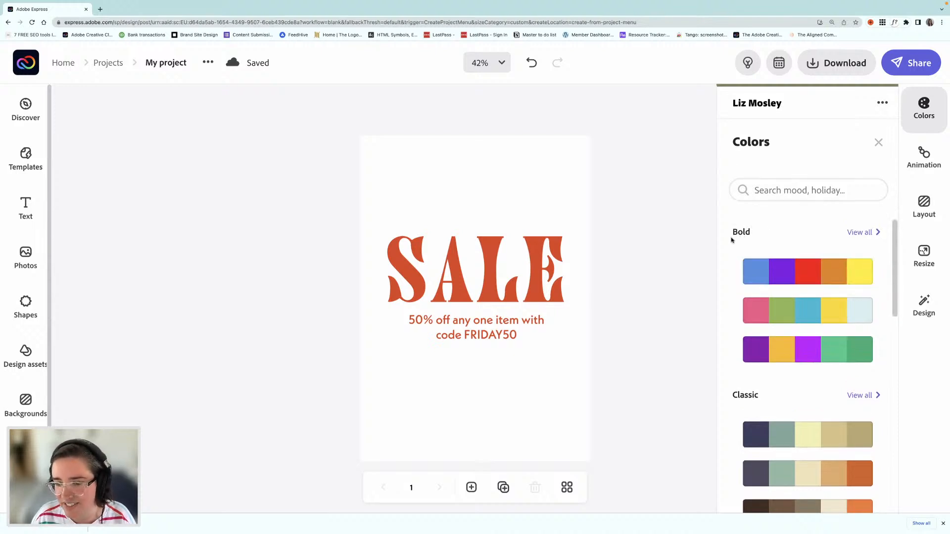
pyautogui.scroll(-7, 732, 240)
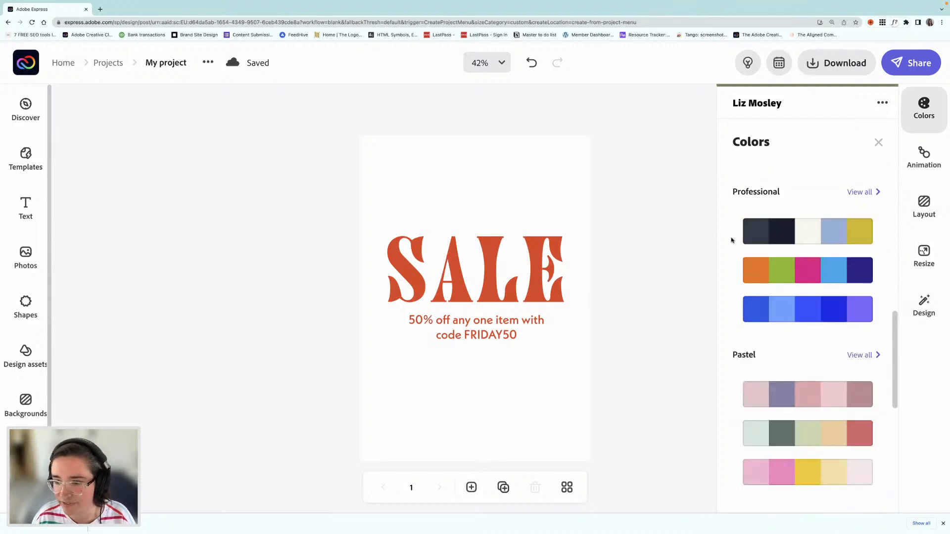
pyautogui.scroll(-6, 733, 242)
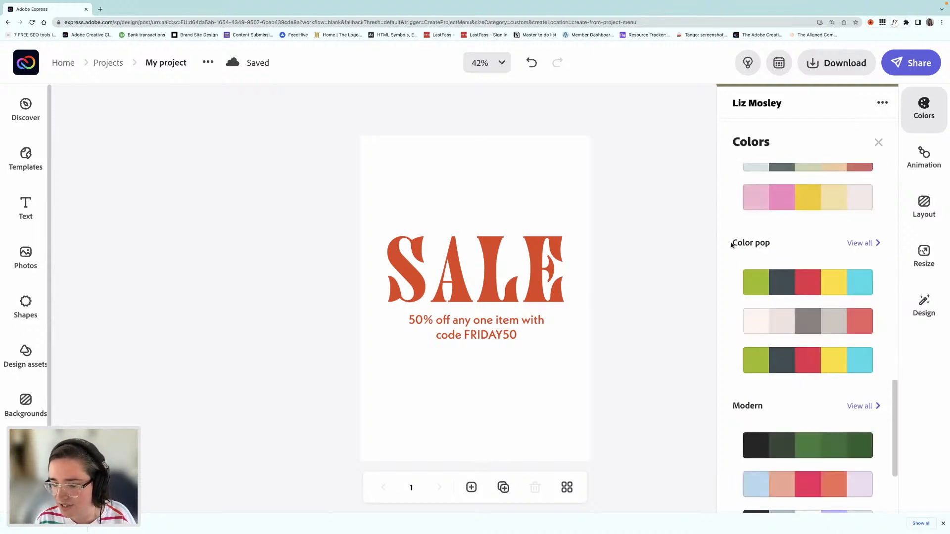
pyautogui.scroll(-4, 732, 245)
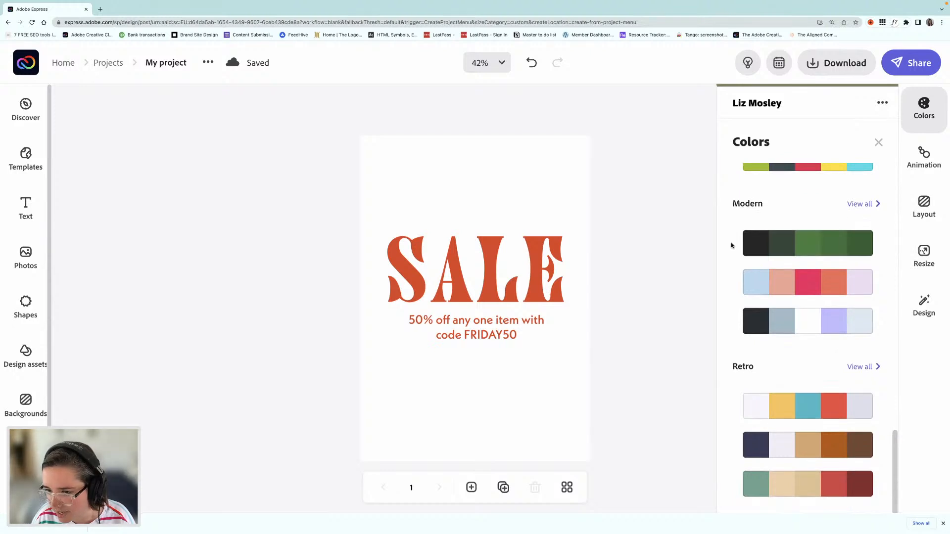
pyautogui.scroll(-2, 731, 245)
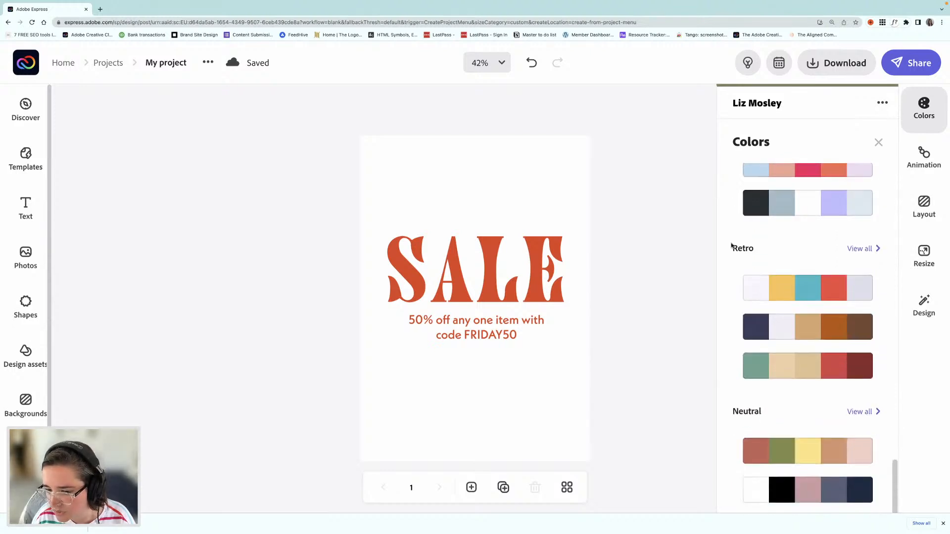
pyautogui.scroll(8, 731, 246)
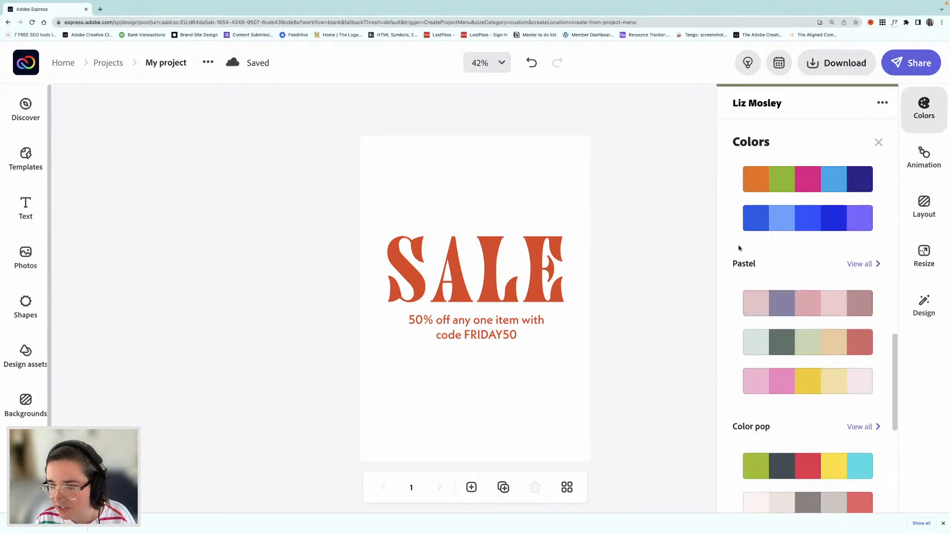
# Step: Apply the pastel palette of pink, lavender, light blue, yellow and mint, giving lavender text on a mint background
pyautogui.click(859, 264)
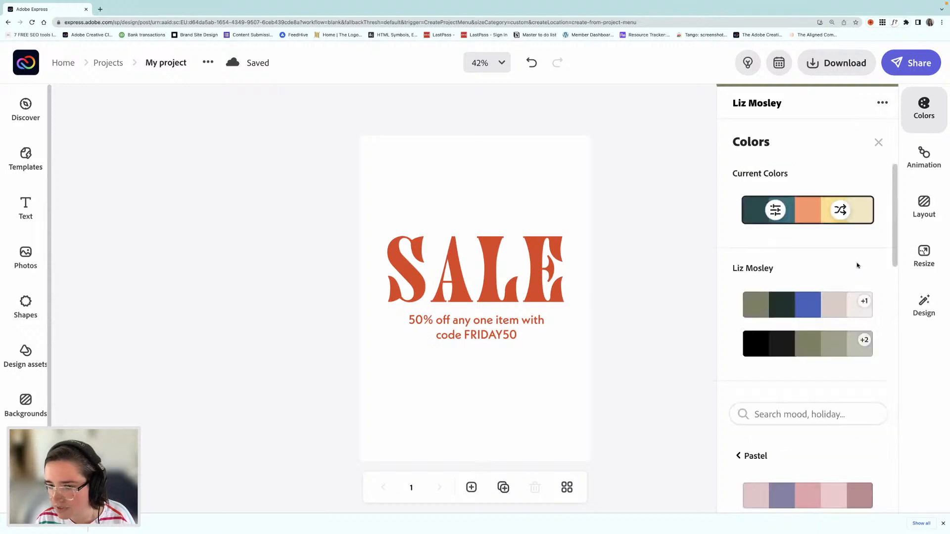
pyautogui.scroll(-5, 794, 301)
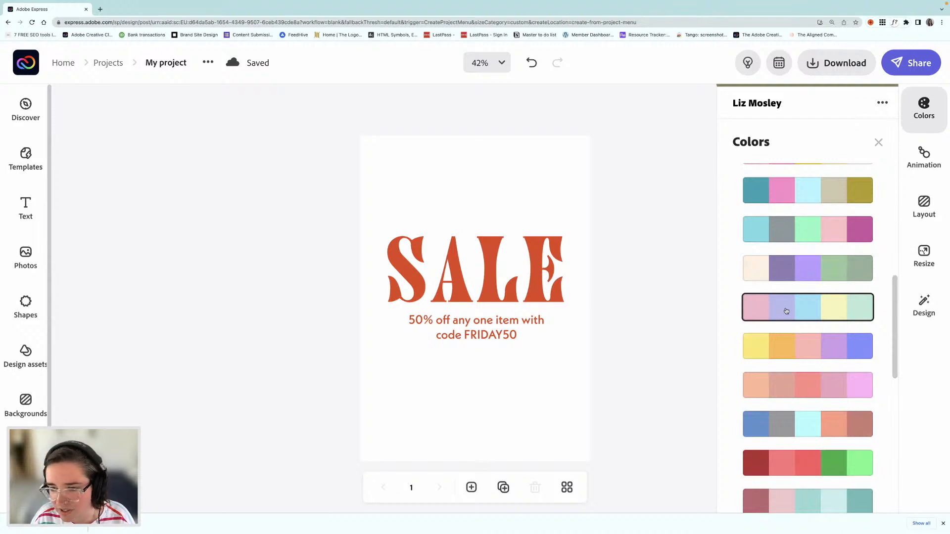
pyautogui.click(757, 311)
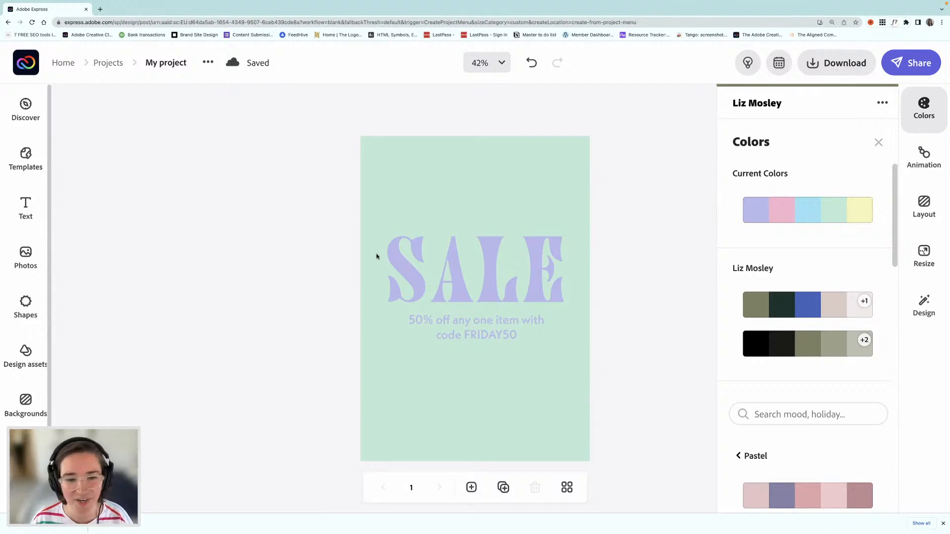
# Step: Ungroup the SALE text design and move the heading and its discount line together slightly lower on the page
pyautogui.click(403, 263)
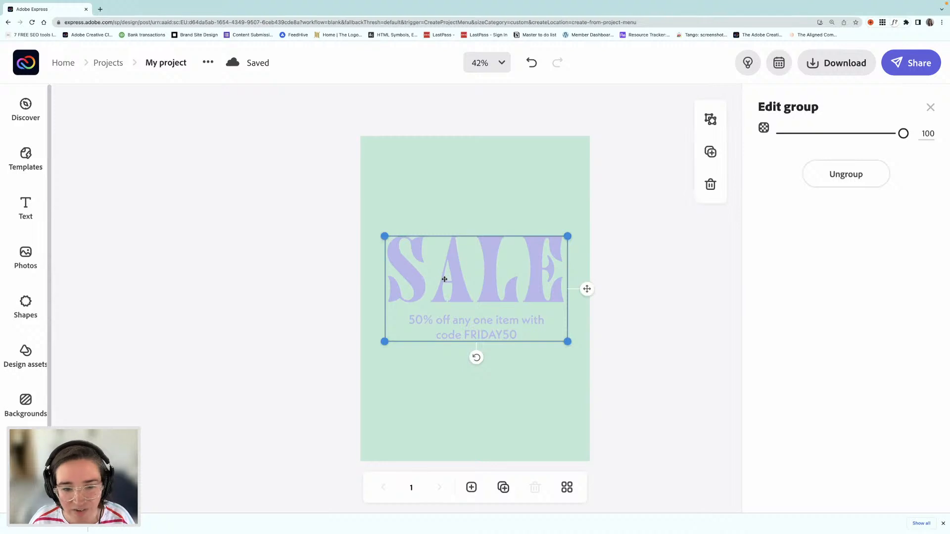
pyautogui.moveTo(448, 273); pyautogui.dragTo(441, 274)
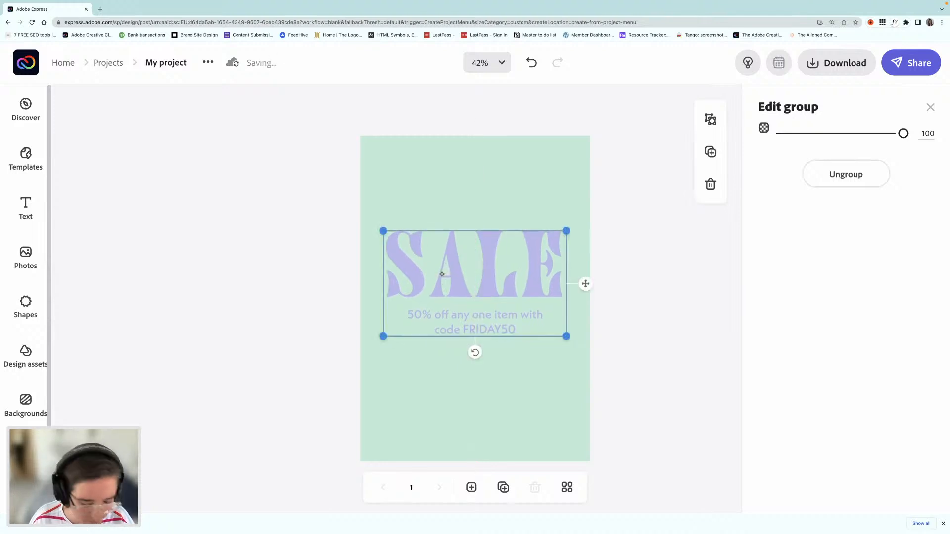
pyautogui.click(319, 283)
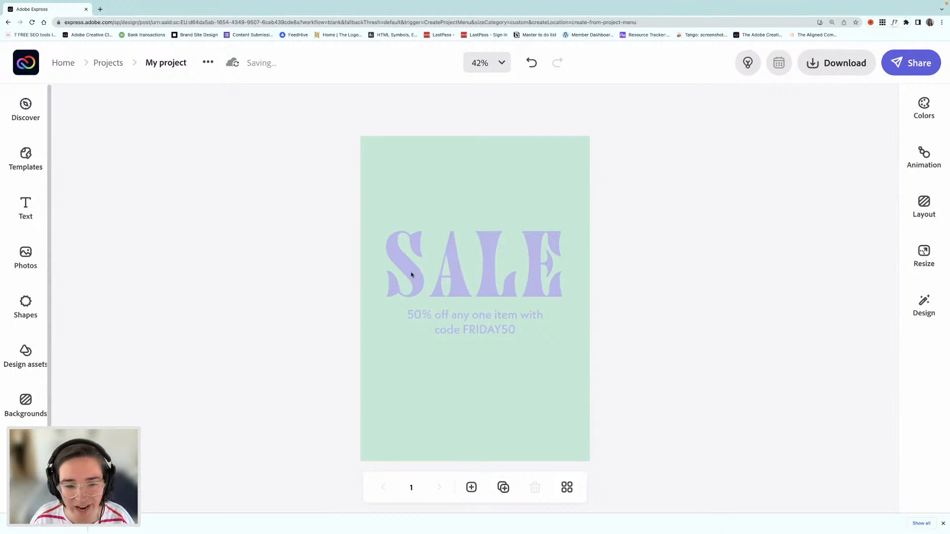
pyautogui.click(452, 282)
pyautogui.keyDown('shift'); pyautogui.click(453, 318); pyautogui.keyUp('shift')
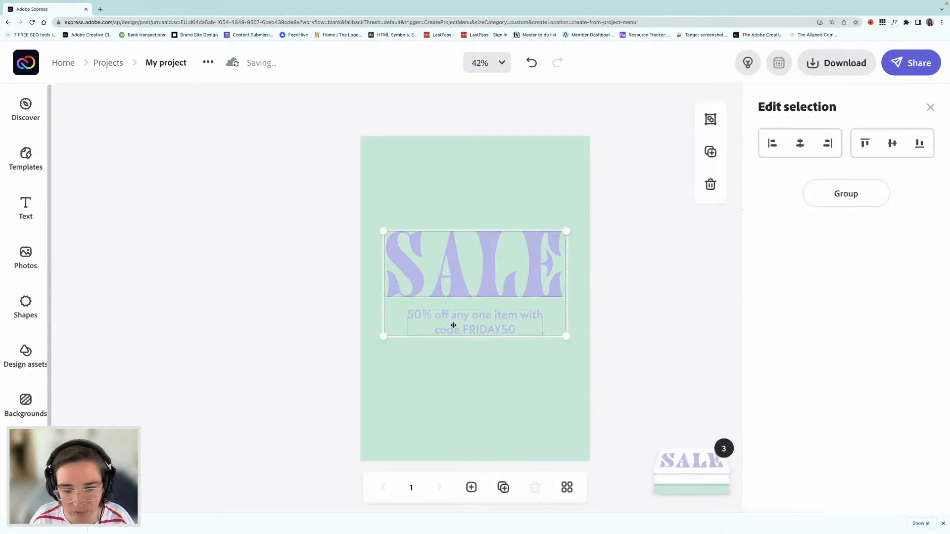
pyautogui.moveTo(453, 325); pyautogui.dragTo(453, 326)
pyautogui.click(316, 273)
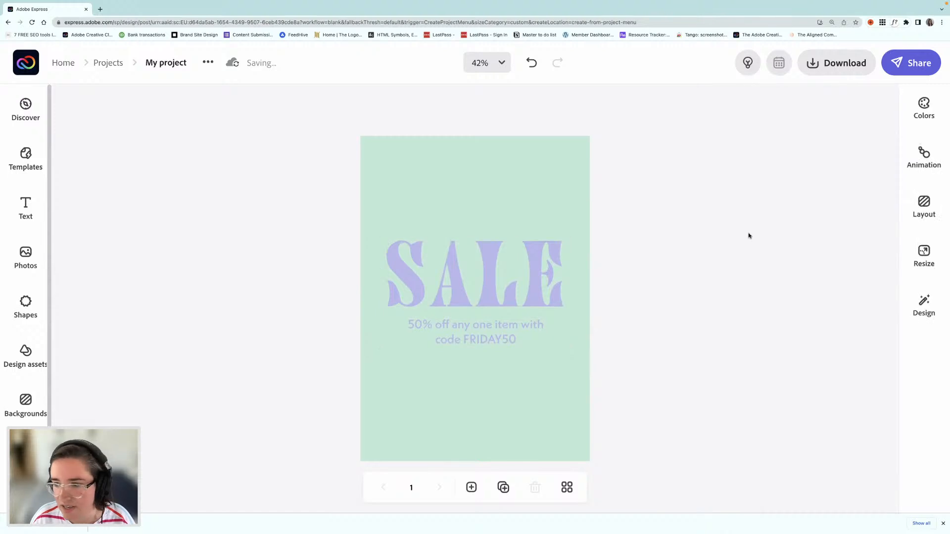
# Step: Add a new text reading "summer" and place it centred directly above the SALE heading
pyautogui.click(25, 207)
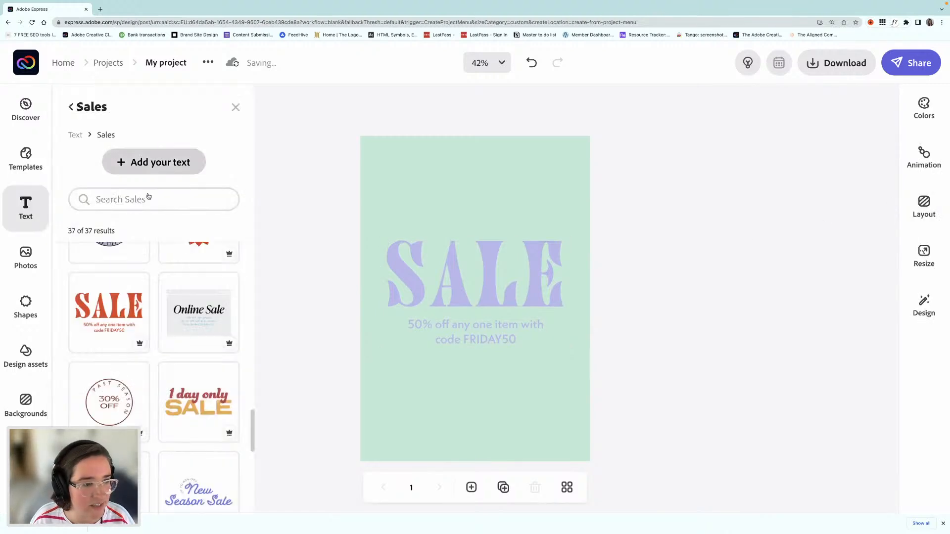
pyautogui.click(163, 163)
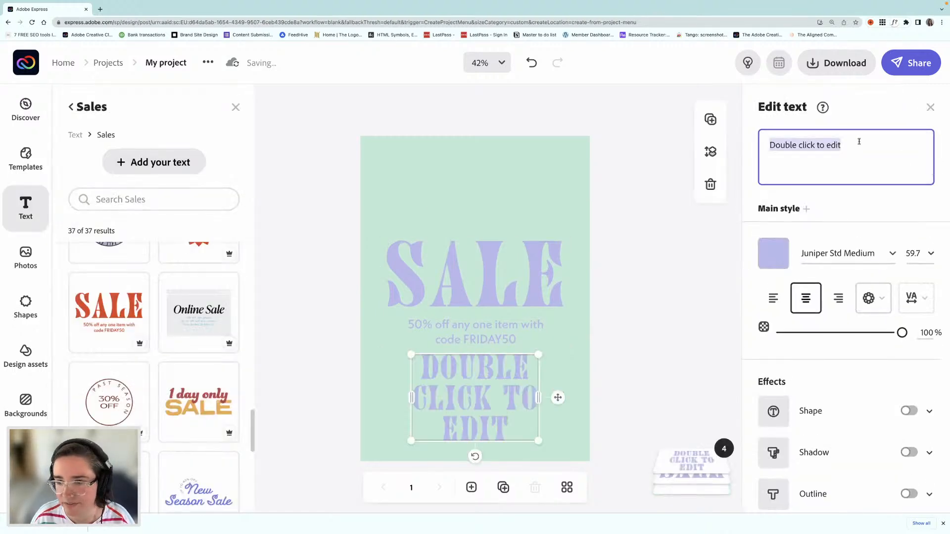
pyautogui.write('summer')
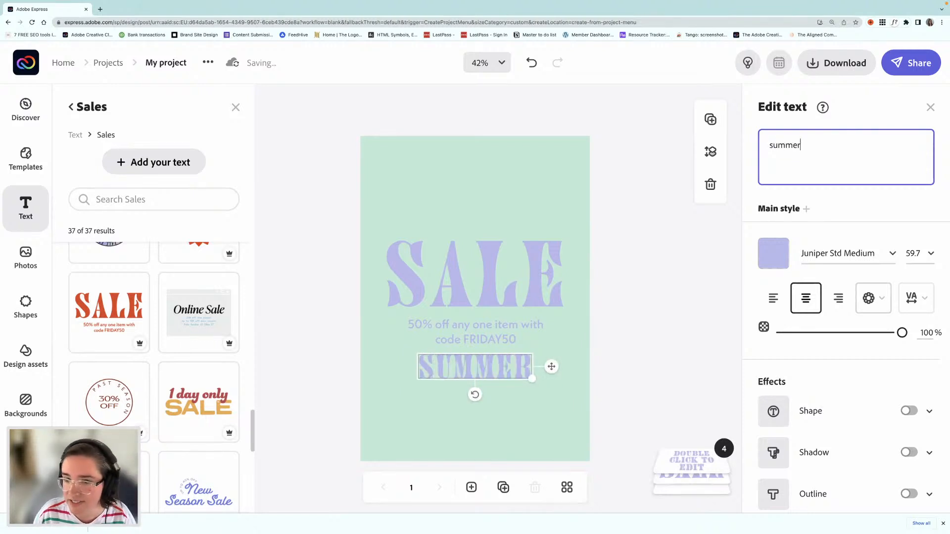
pyautogui.moveTo(483, 281); pyautogui.dragTo(479, 216)
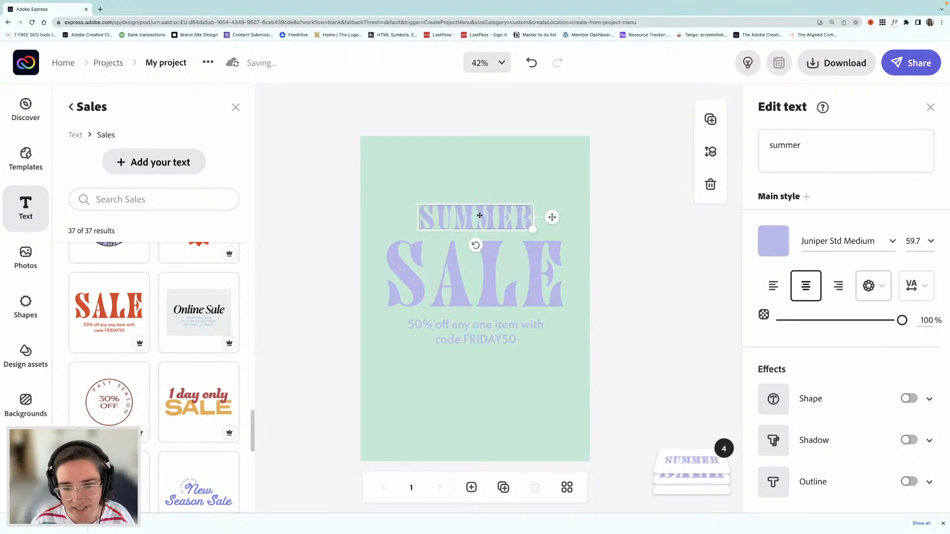
# Step: Set the "summer" text in the Coffee Service Regular font and nudge it slightly closer to the SALE heading
pyautogui.click(892, 241)
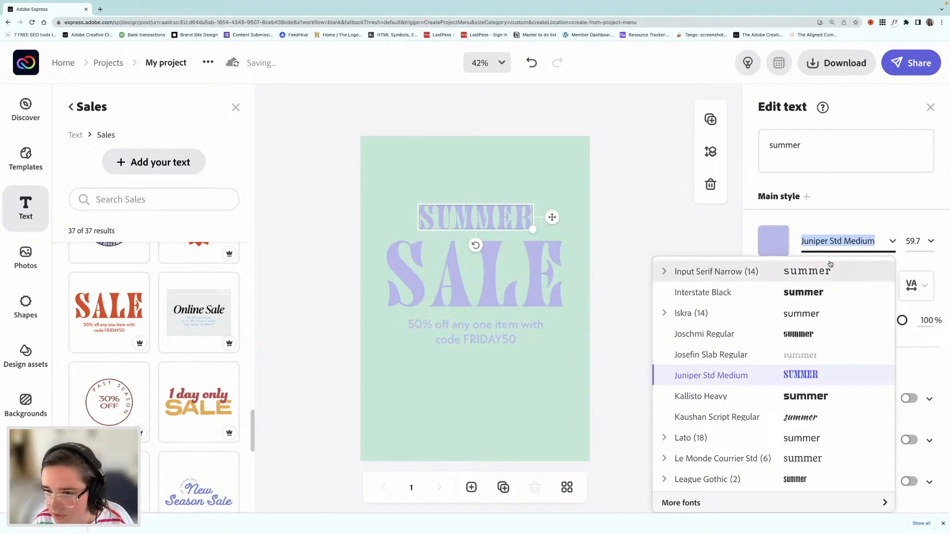
pyautogui.write('coffee')
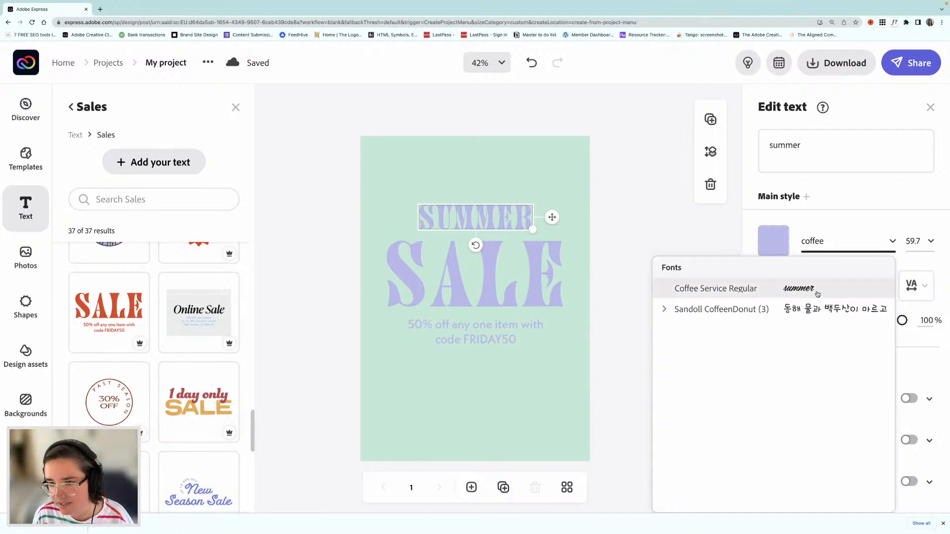
pyautogui.click(816, 290)
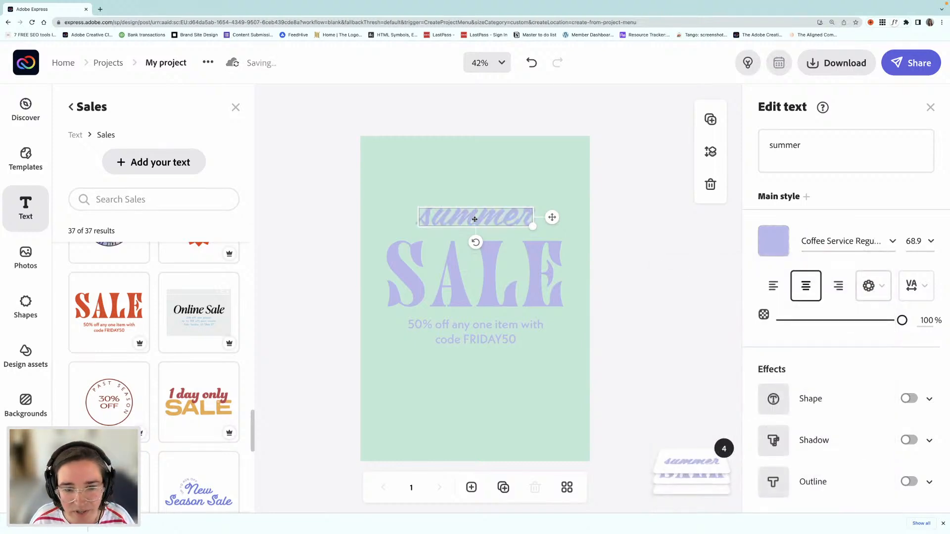
pyautogui.moveTo(476, 219); pyautogui.dragTo(477, 222)
pyautogui.click(489, 286)
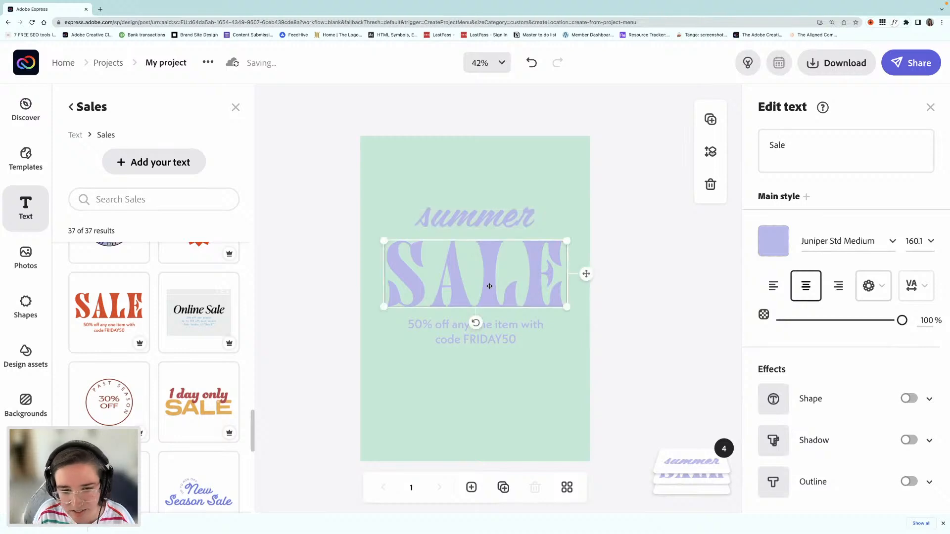
pyautogui.click(338, 266)
# Step: Group "summer", the SALE heading and the discount line, and move the group slightly lower on the page
pyautogui.click(487, 219)
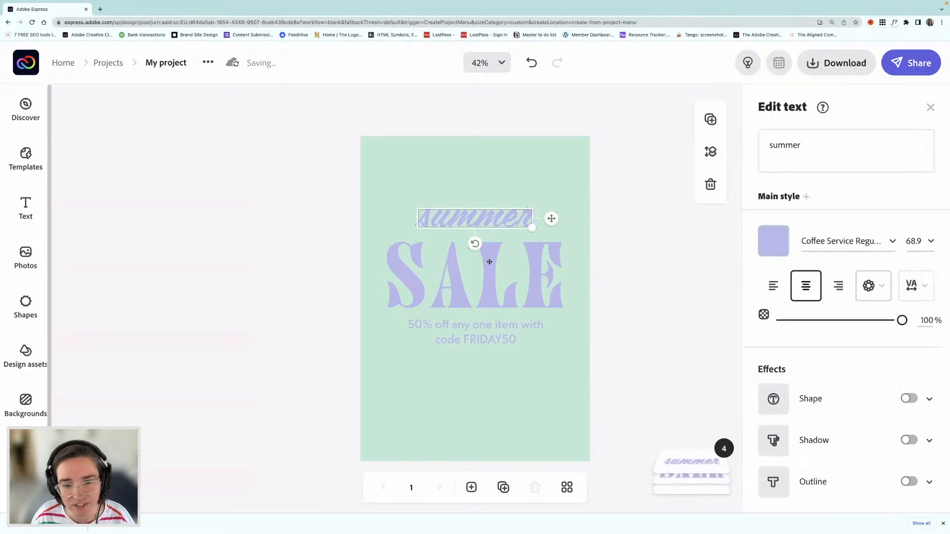
pyautogui.keyDown('shift'); pyautogui.click(485, 273); pyautogui.keyUp('shift')
pyautogui.keyDown('shift'); pyautogui.click(484, 332); pyautogui.keyUp('shift')
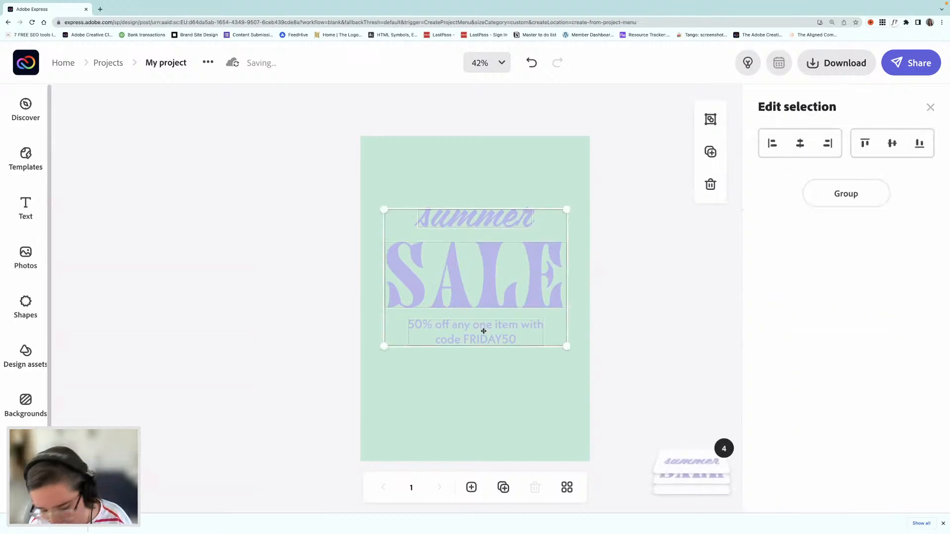
pyautogui.press('super+g')
pyautogui.moveTo(481, 334); pyautogui.dragTo(481, 342)
pyautogui.click(292, 286)
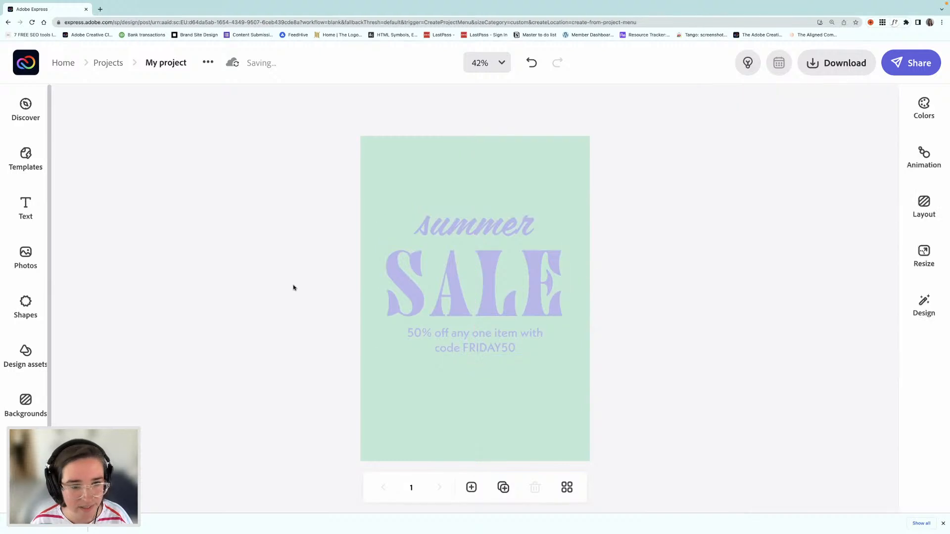
# Step: Search the stock photos for "plants"
pyautogui.click(23, 255)
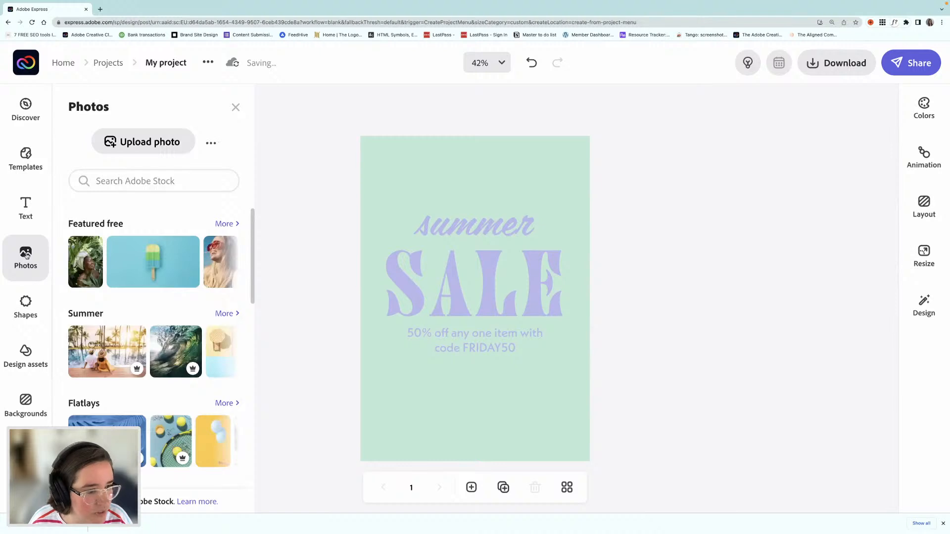
pyautogui.click(151, 190)
pyautogui.write('plant')
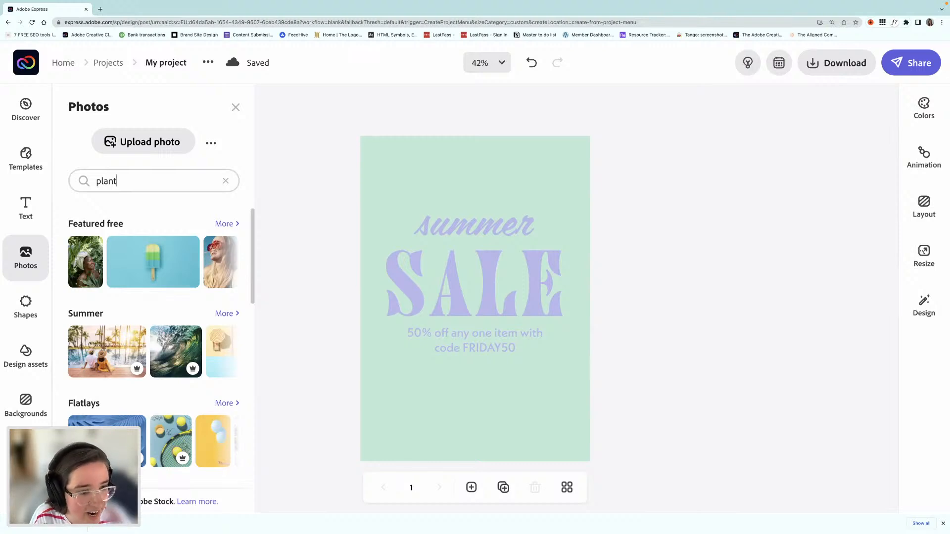
pyautogui.write('s')
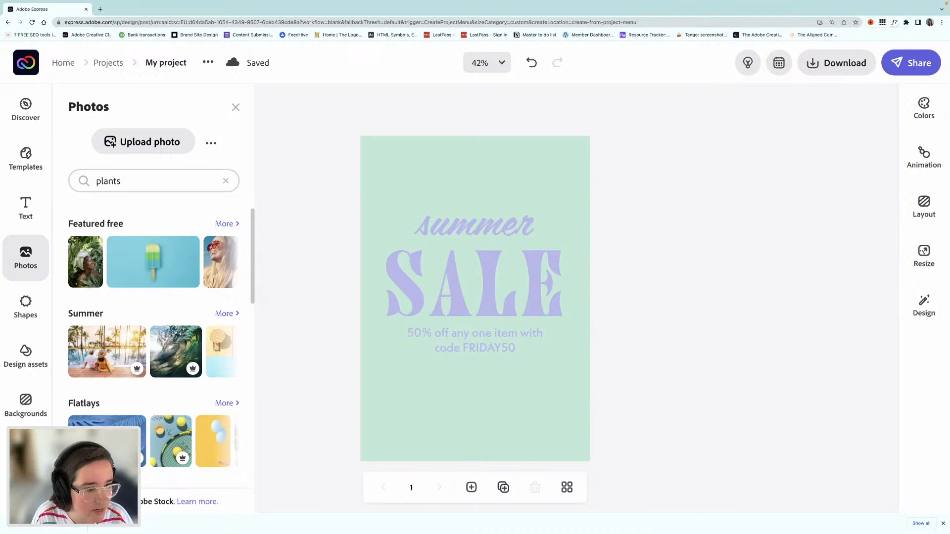
pyautogui.press('Return')
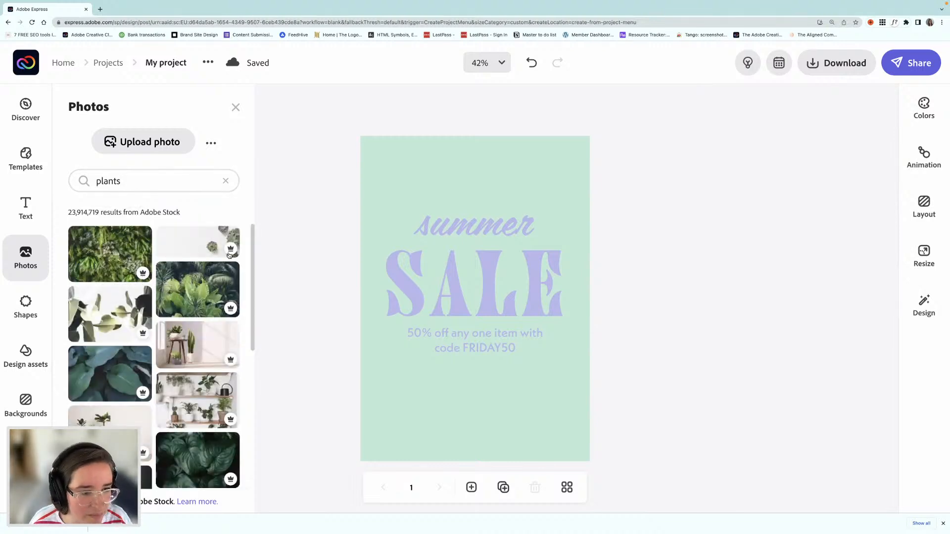
# Step: Add the stock photo of five potted plants in a row and place it below the discount line
pyautogui.scroll(-5, 188, 292)
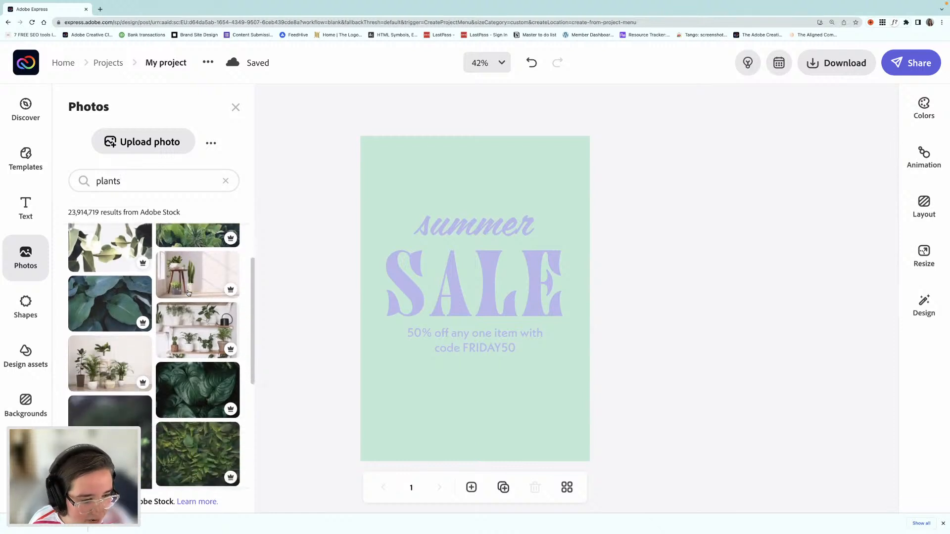
pyautogui.scroll(-4, 188, 293)
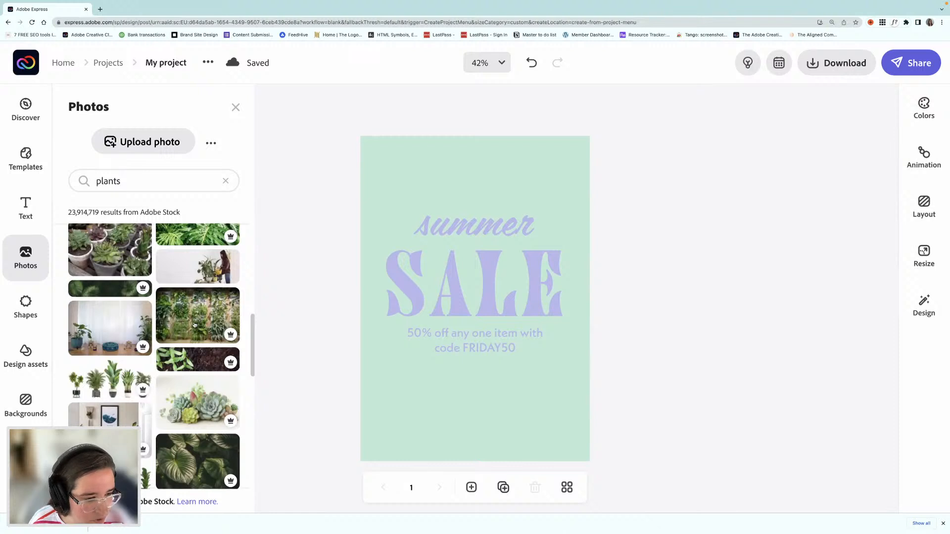
pyautogui.scroll(-3, 194, 325)
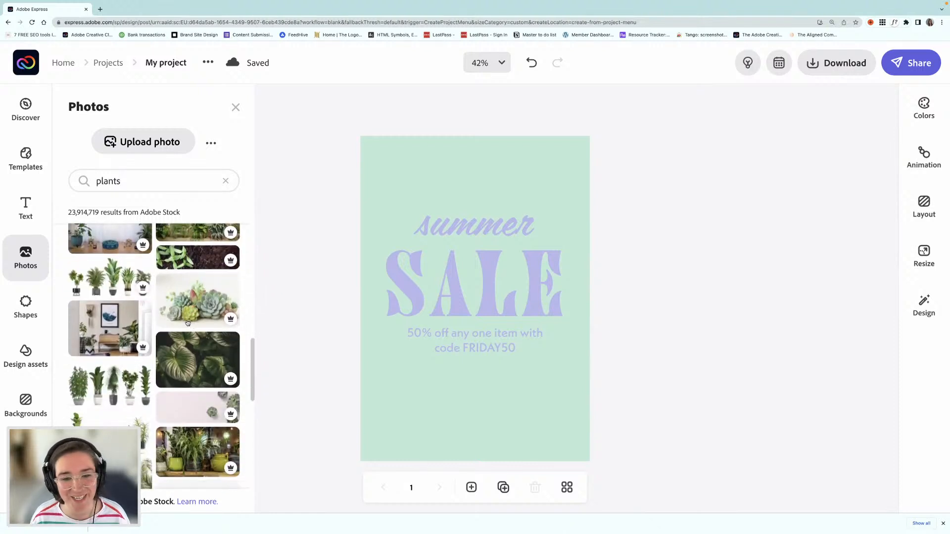
pyautogui.click(96, 290)
pyautogui.click(485, 426)
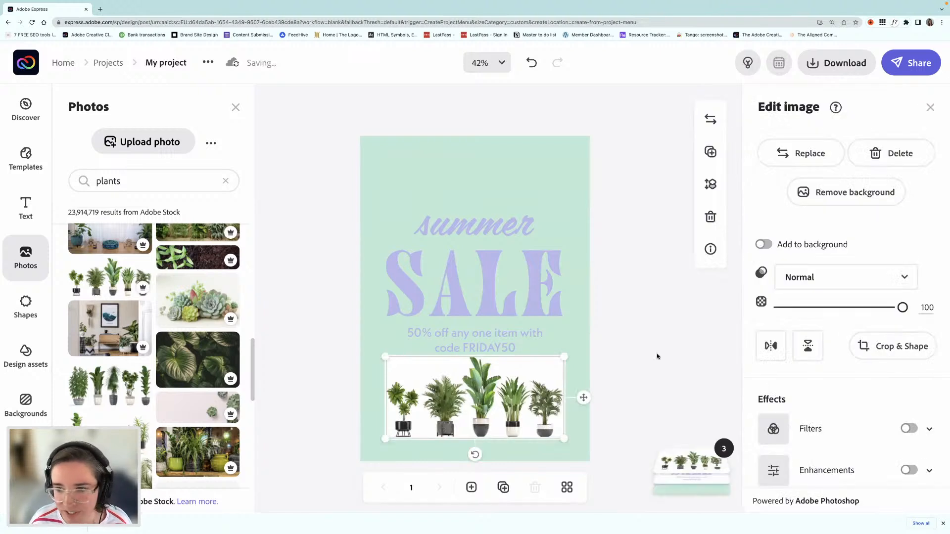
# Step: Remove the background of the potted plants photo and invert the cutout so the plants become empty silhouettes
pyautogui.click(844, 193)
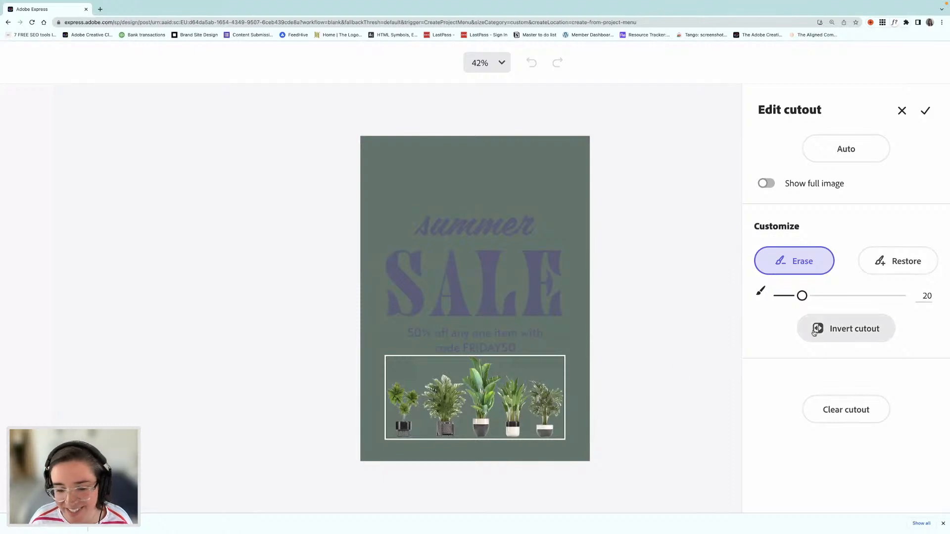
pyautogui.click(856, 331)
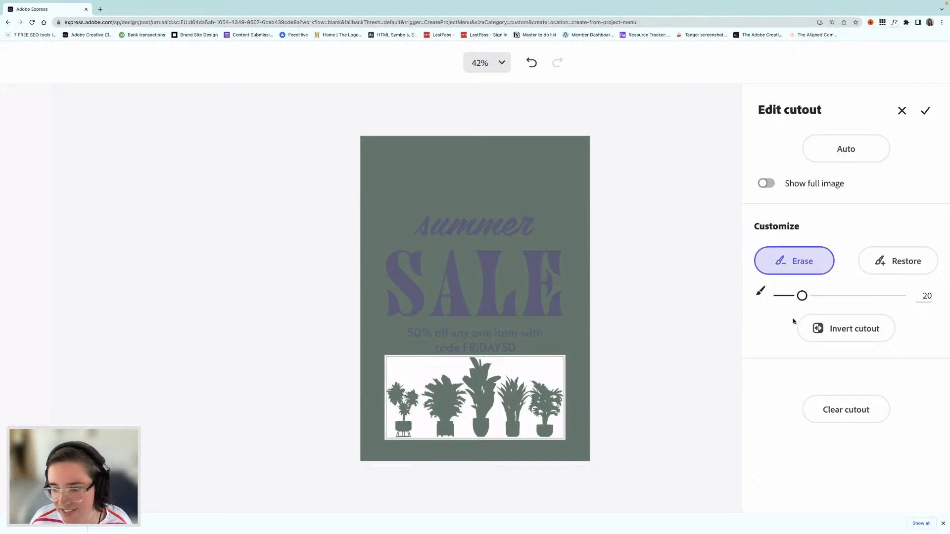
pyautogui.click(925, 110)
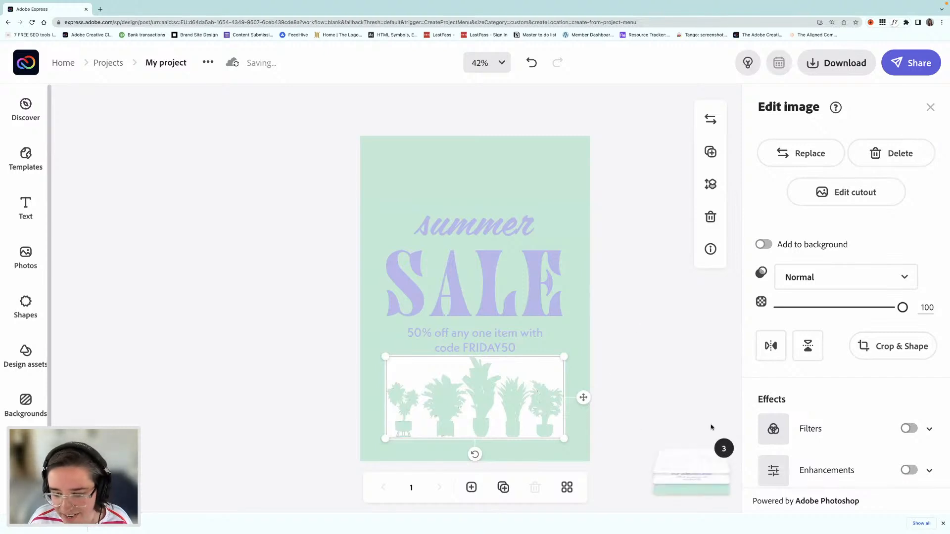
# Step: Apply a Duotone filter with the teal and pink preset to the plant cutout and move it slightly lower
pyautogui.click(909, 430)
pyautogui.scroll(-3, 844, 446)
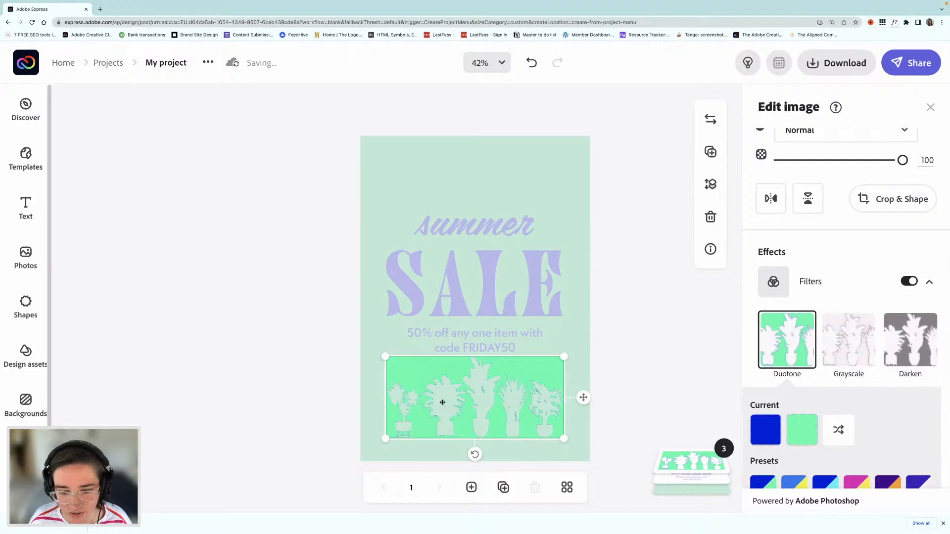
pyautogui.scroll(-4, 799, 412)
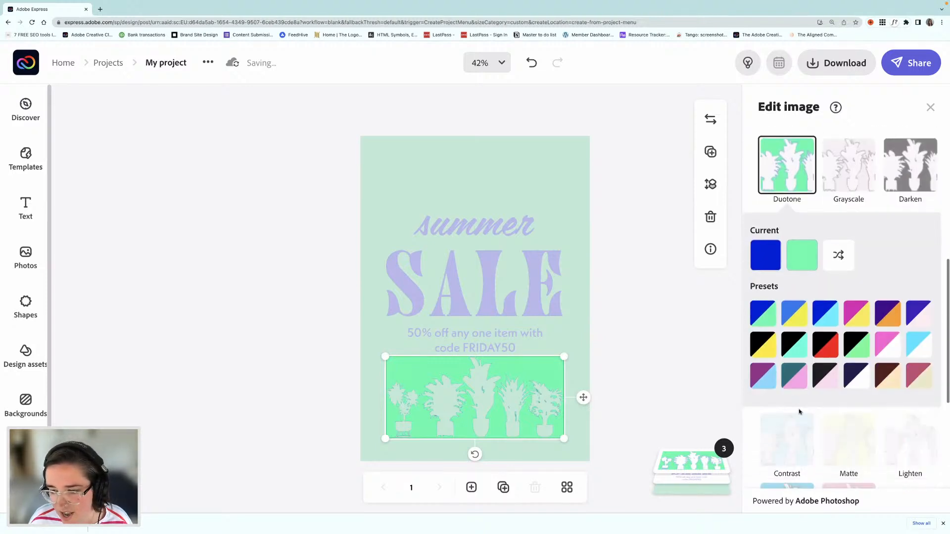
pyautogui.moveTo(423, 370); pyautogui.dragTo(430, 377)
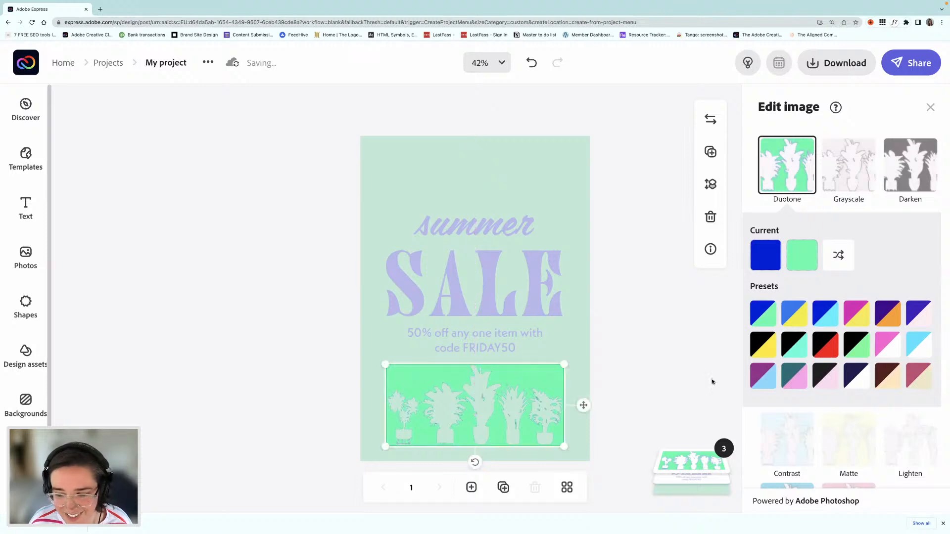
pyautogui.click(787, 374)
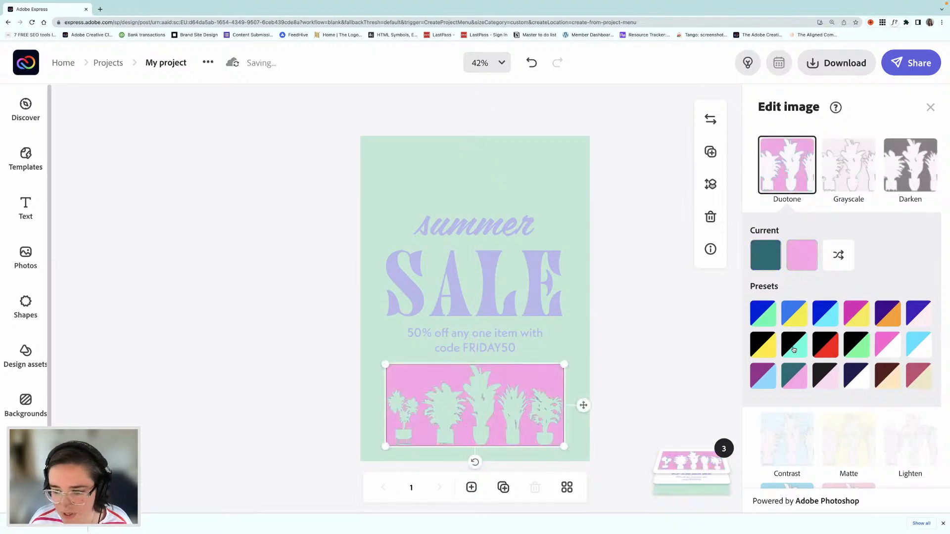
# Step: Change the Duotone highlights colour of the plant cutout to the pale yellow of the current palette
pyautogui.click(802, 254)
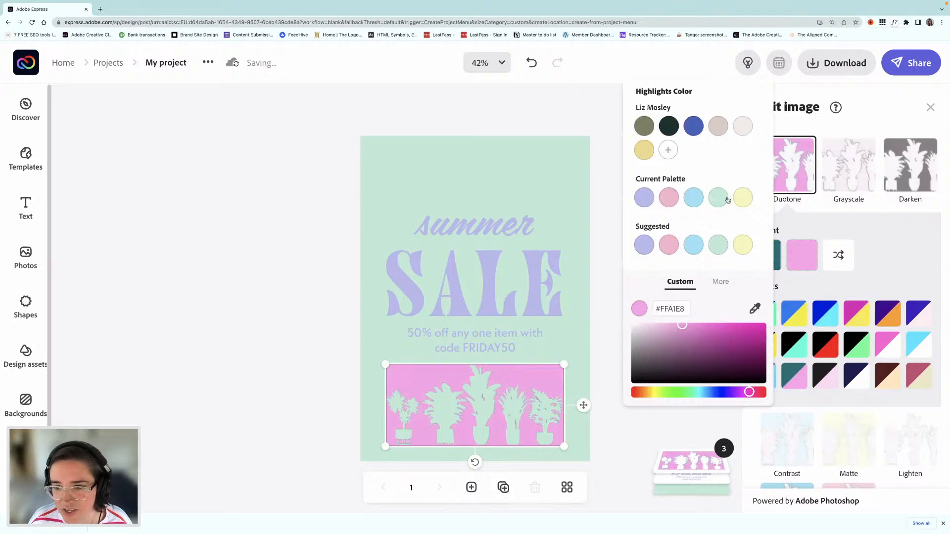
pyautogui.click(743, 198)
pyautogui.click(322, 343)
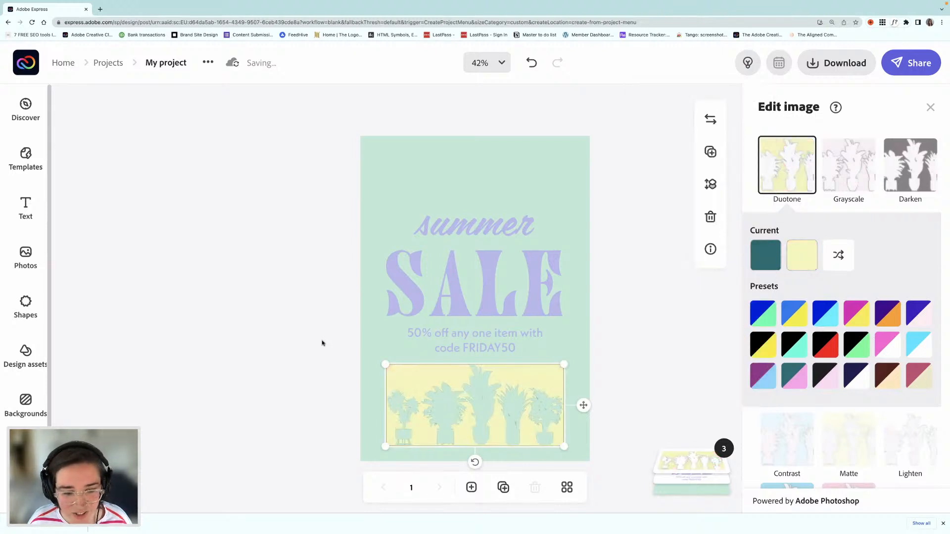
# Step: Delete the plant silhouette image from the page
pyautogui.click(322, 343)
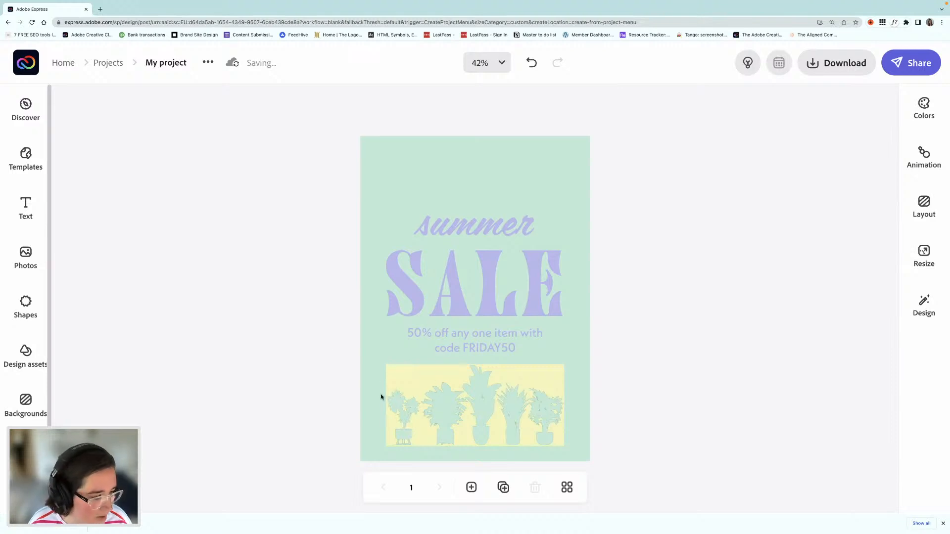
pyautogui.click(549, 380)
pyautogui.press('Delete')
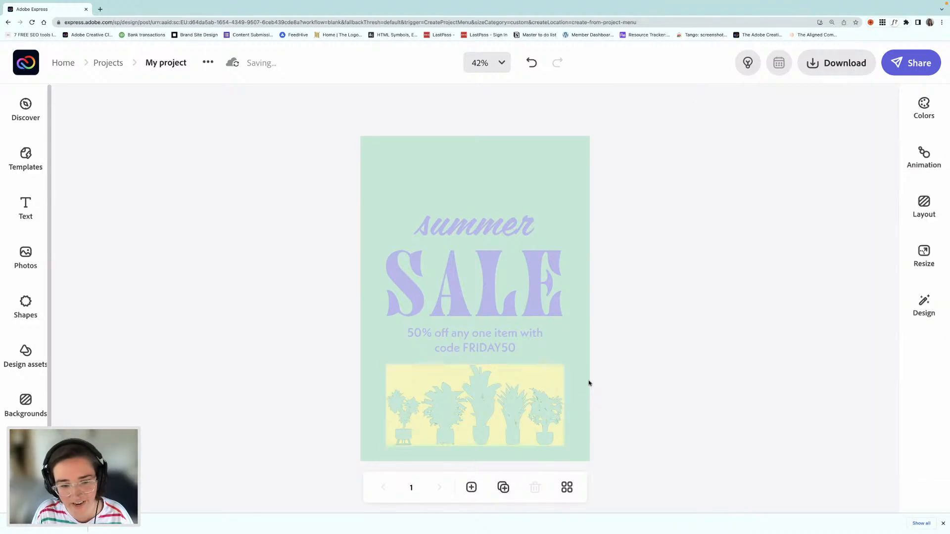
# Step: Add the dark green heart-shaped leaves photo from the plants results and enlarge it to cover the whole page
pyautogui.click(30, 256)
pyautogui.scroll(10, 217, 358)
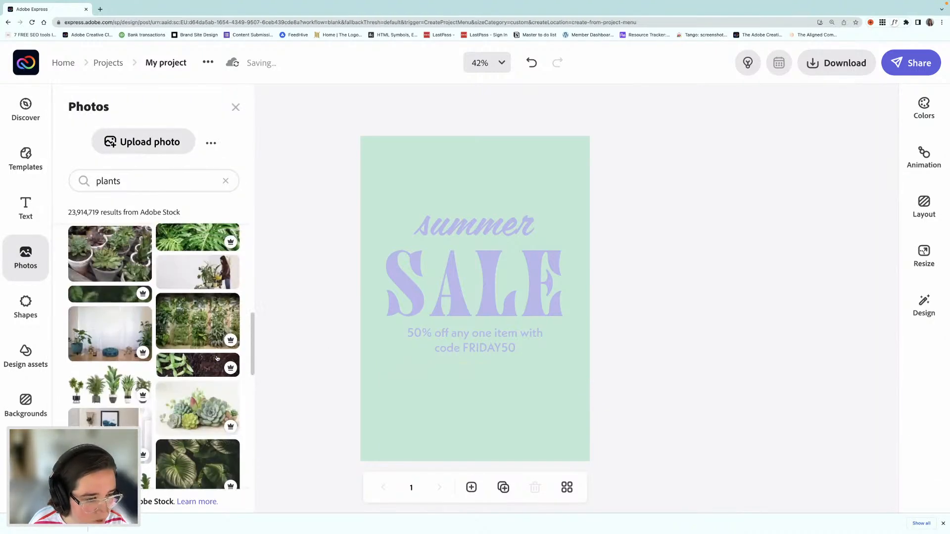
pyautogui.scroll(3, 216, 358)
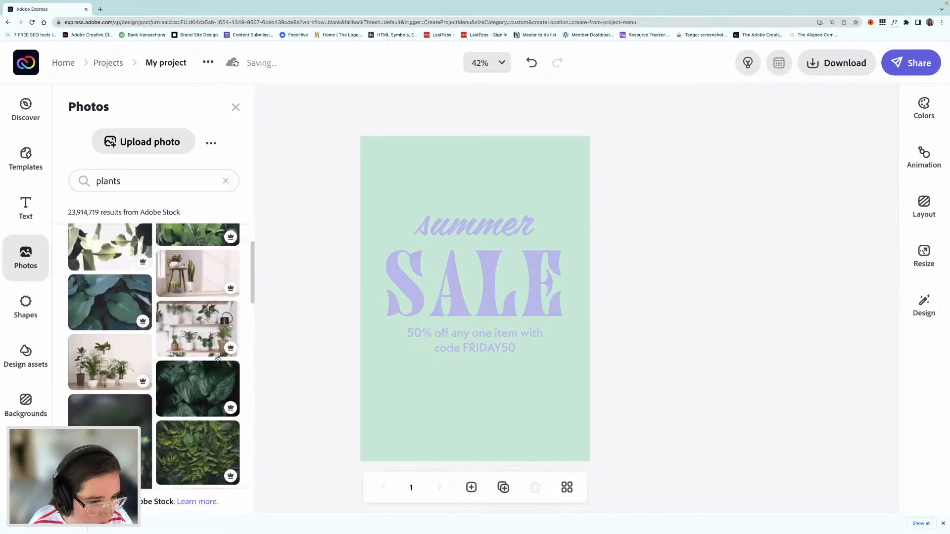
pyautogui.scroll(-4, 217, 358)
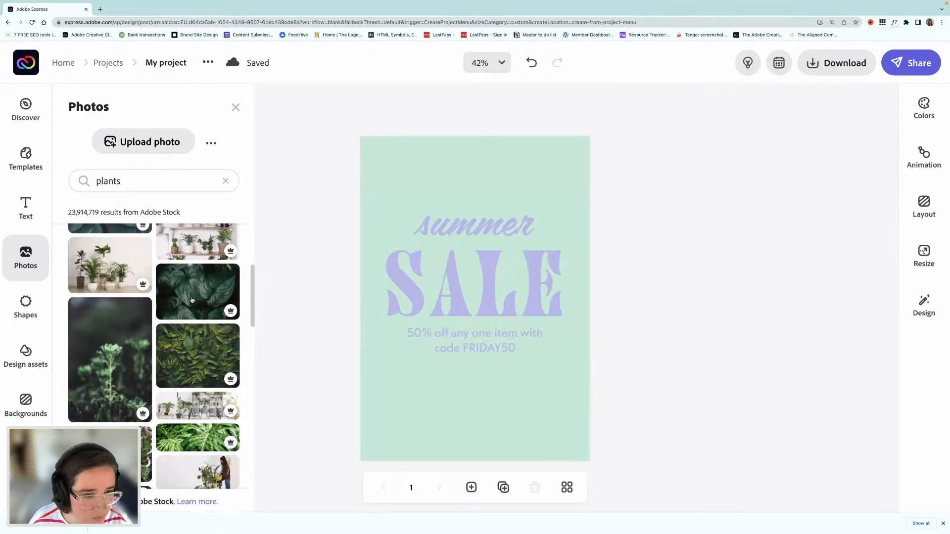
pyautogui.click(192, 300)
pyautogui.moveTo(443, 416); pyautogui.dragTo(713, 381)
pyautogui.moveTo(346, 382); pyautogui.dragTo(255, 466)
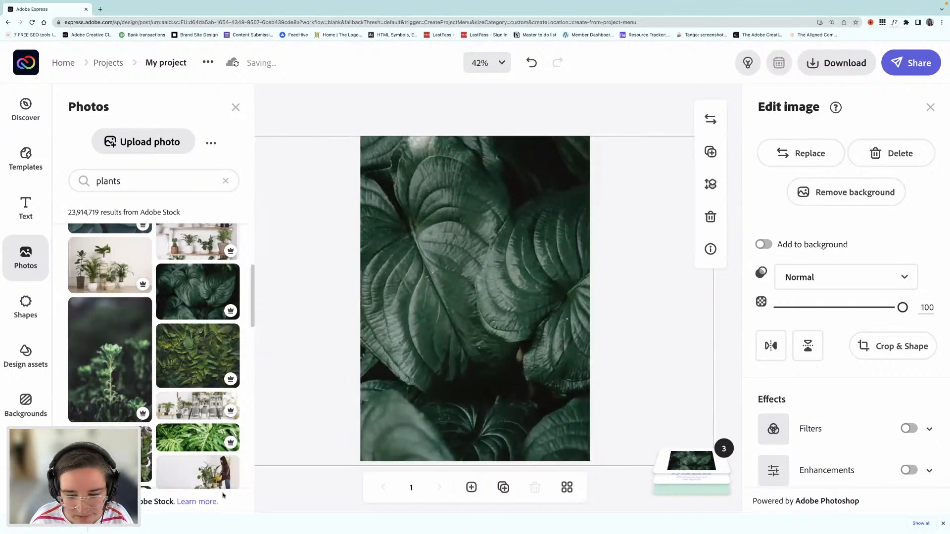
# Step: Move the leaves photo layer beneath the grouped sale text, keeping it above the mint background
pyautogui.click(680, 461)
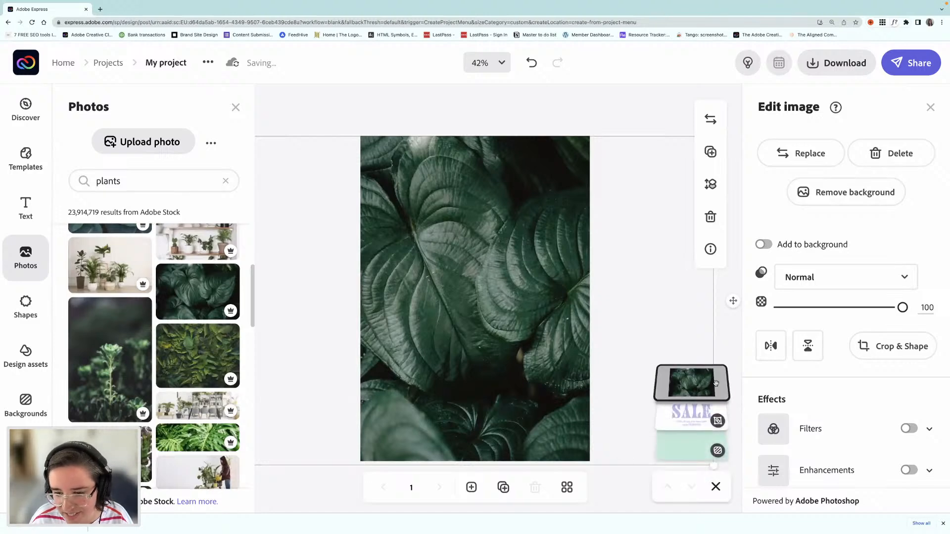
pyautogui.moveTo(701, 438); pyautogui.dragTo(693, 412)
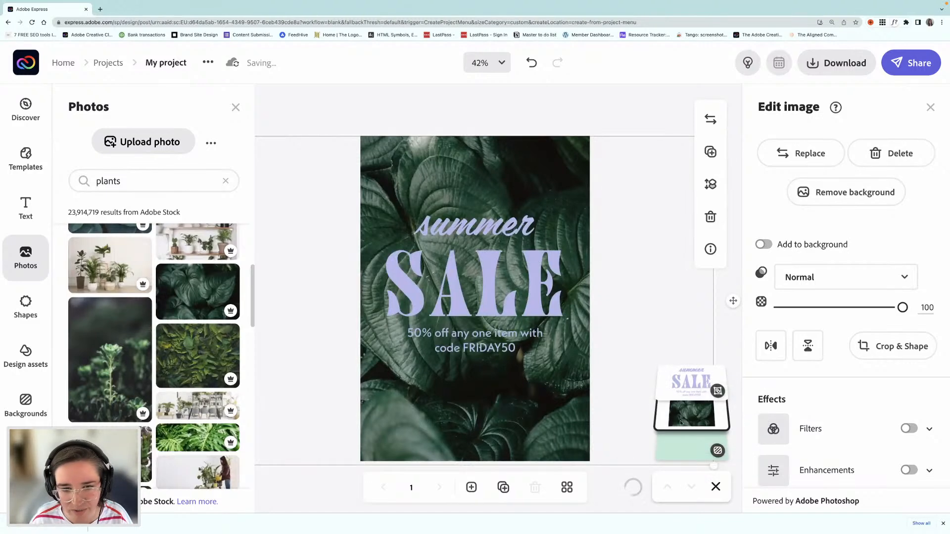
pyautogui.click(317, 117)
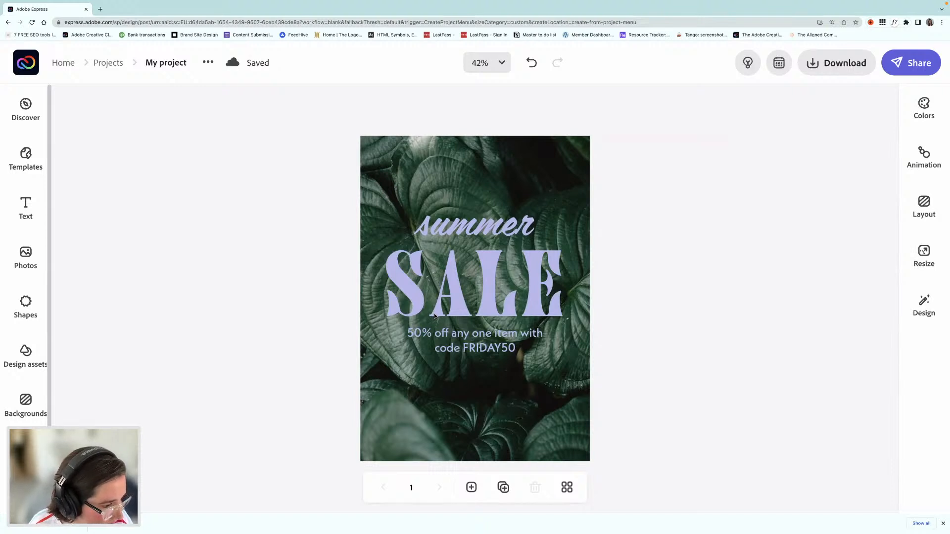
# Step: Ungroup the summer sale text design into its separate text elements
pyautogui.click(455, 308)
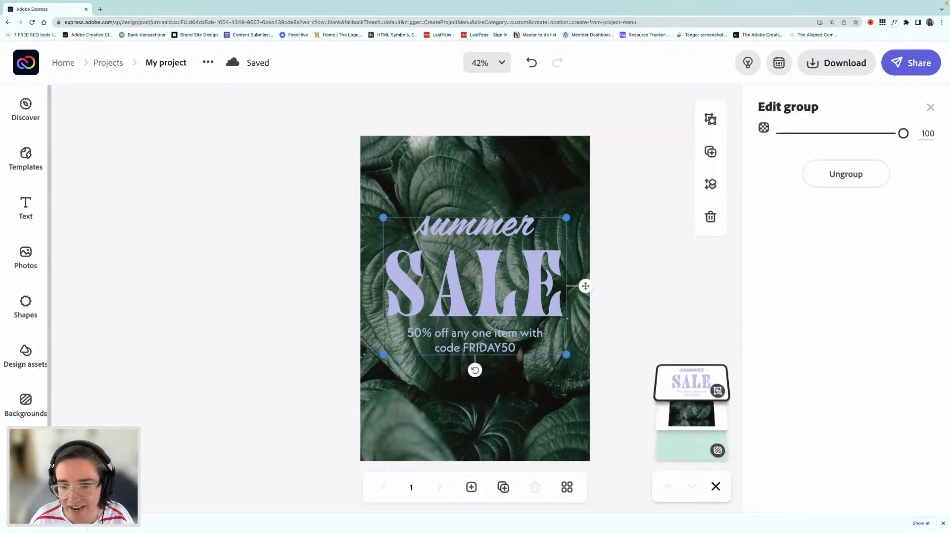
pyautogui.click(844, 174)
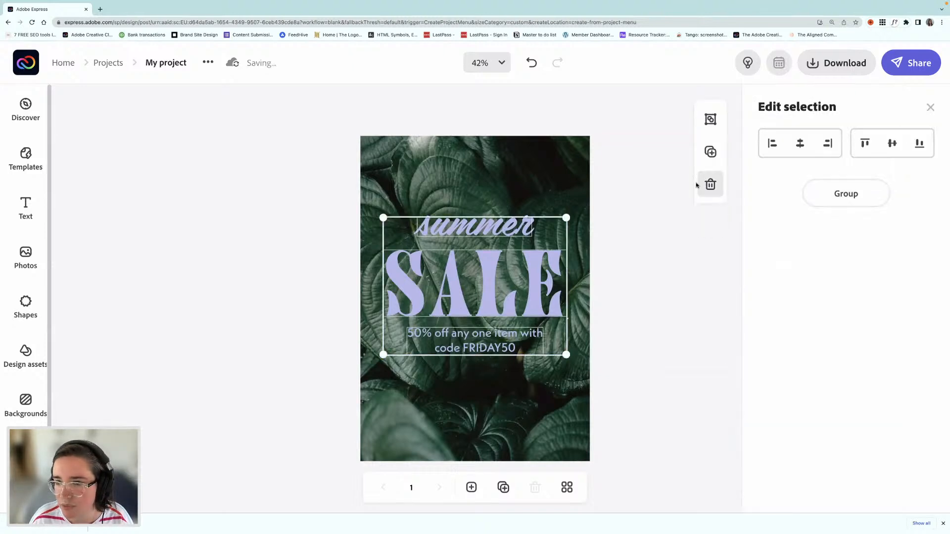
# Step: Recolor the word "summer" to the palette's pale yellow, #F5F7B8
pyautogui.click(344, 251)
pyautogui.click(477, 231)
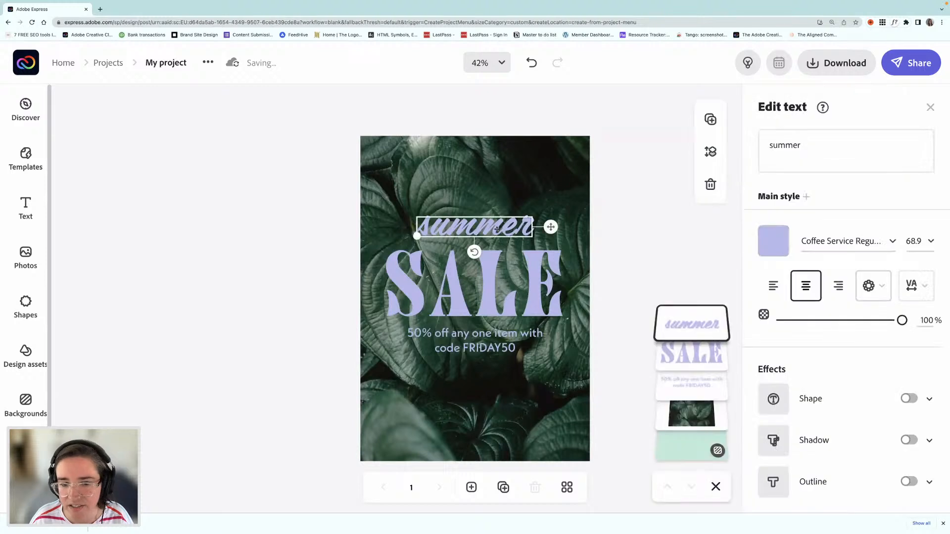
pyautogui.click(764, 240)
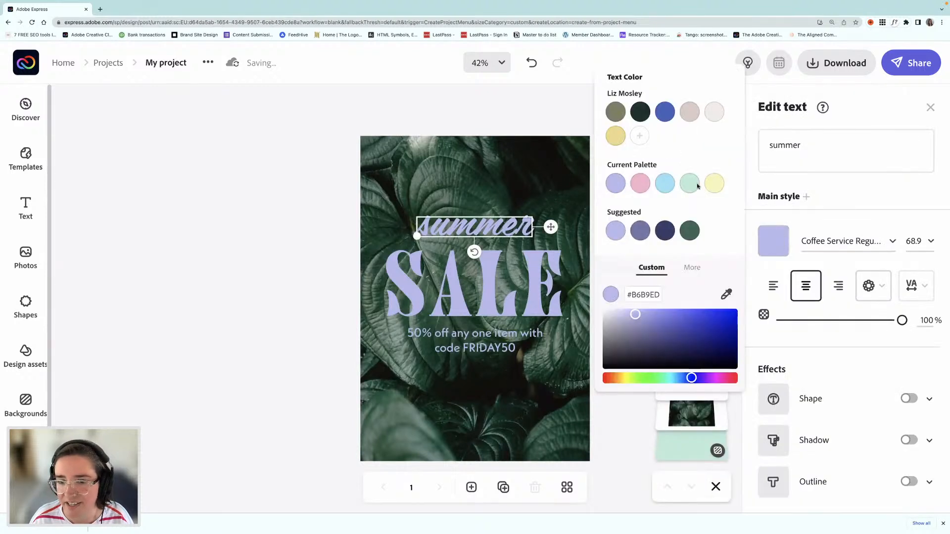
pyautogui.click(715, 184)
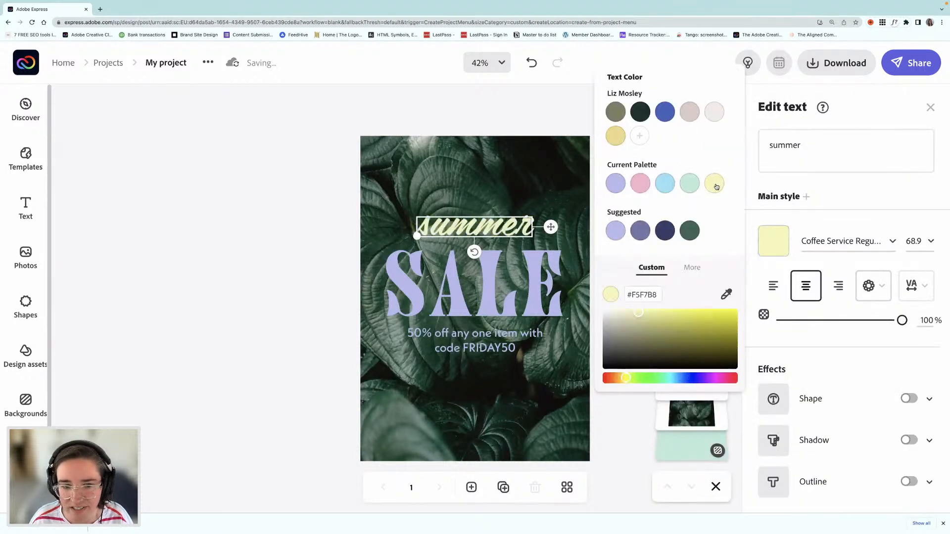
# Step: Recolor the 50% off offer text to the palette's pink, #F7B5CC
pyautogui.click(485, 349)
pyautogui.click(778, 248)
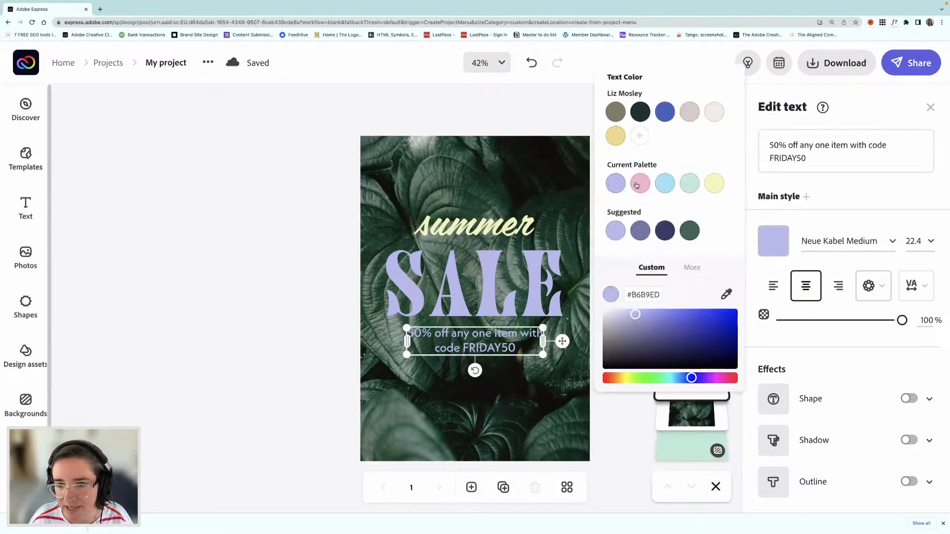
pyautogui.click(638, 186)
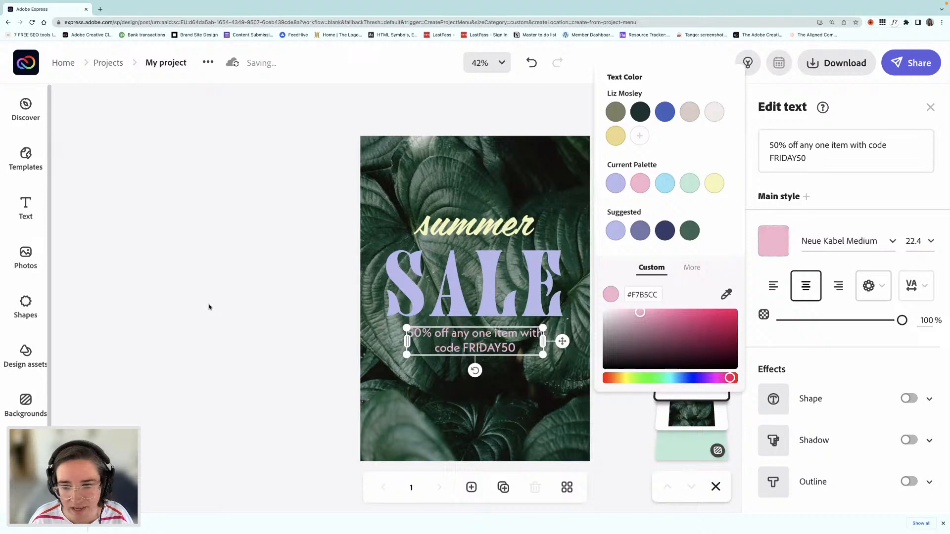
# Step: Replace "one item" with "plant" in the offer text so it reads "50% off any plant with code FRIDAY50"
pyautogui.click(539, 341)
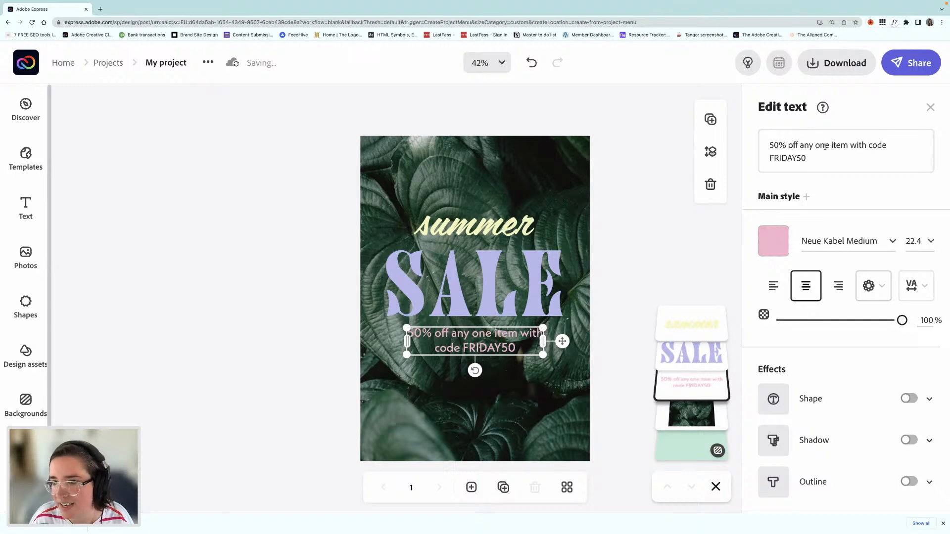
pyautogui.moveTo(817, 147); pyautogui.dragTo(846, 147)
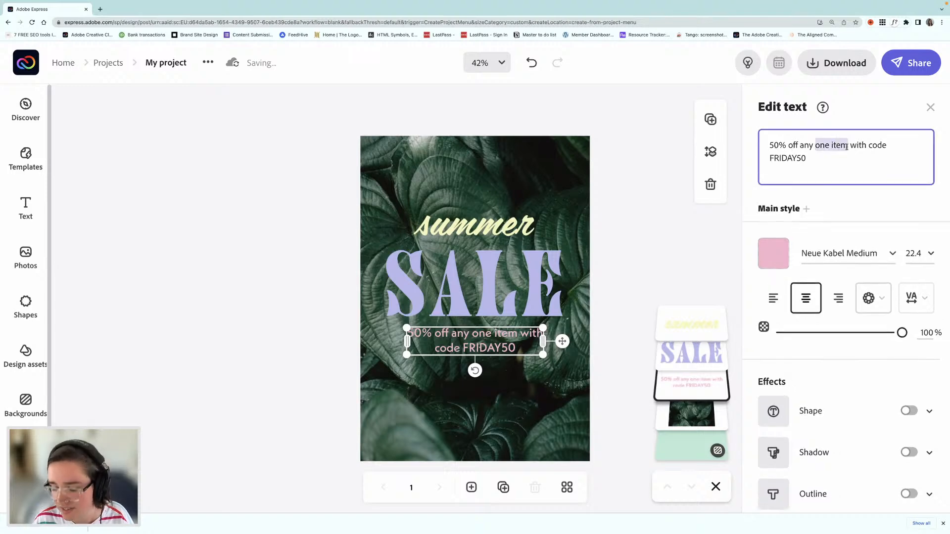
pyautogui.write('plant')
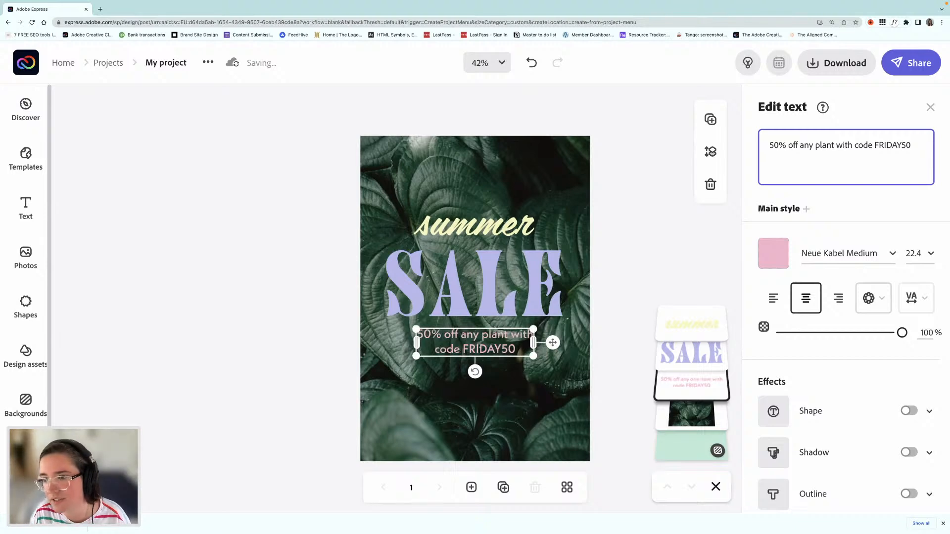
# Step: Change the offer text's font to Mr Eaves XL Mod OT Ultra and deselect it
pyautogui.click(893, 256)
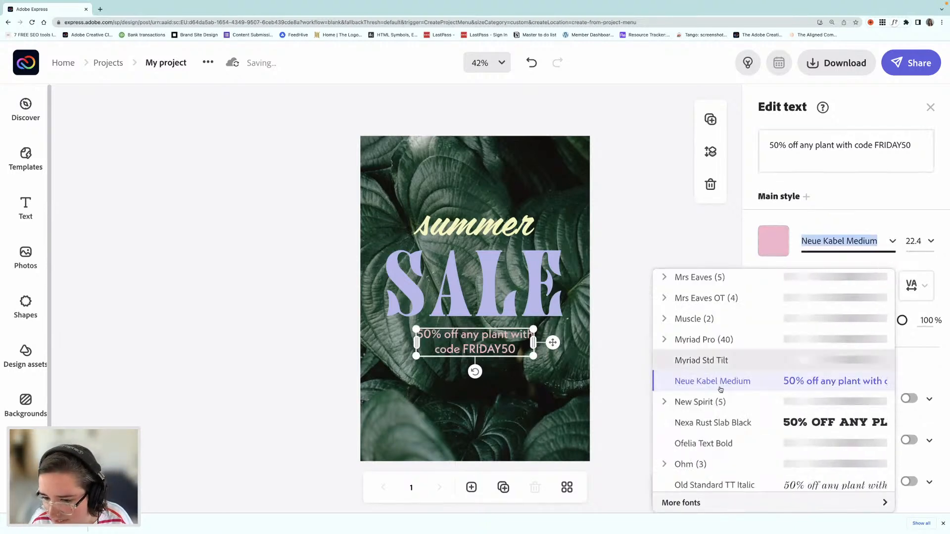
pyautogui.scroll(-1, 725, 400)
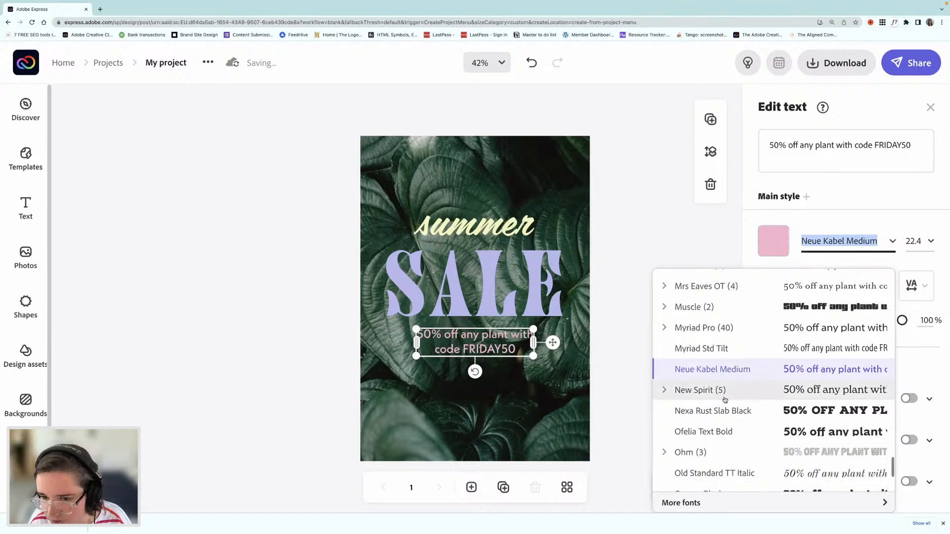
pyautogui.scroll(2, 725, 400)
pyautogui.scroll(1, 725, 396)
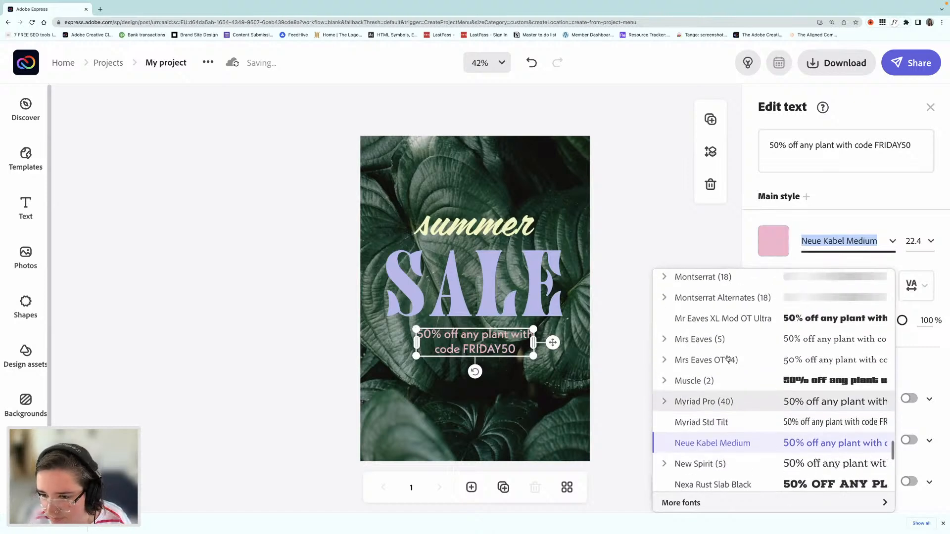
pyautogui.click(723, 319)
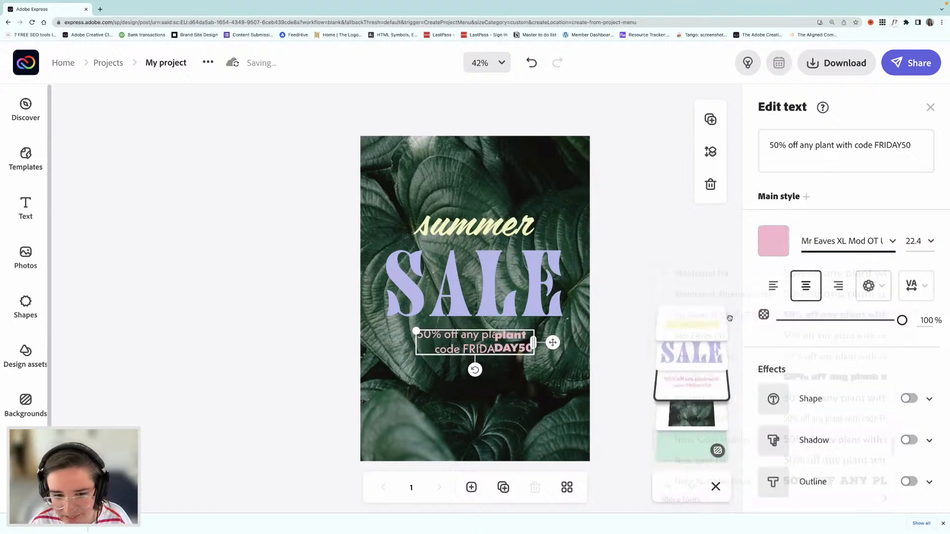
pyautogui.click(331, 328)
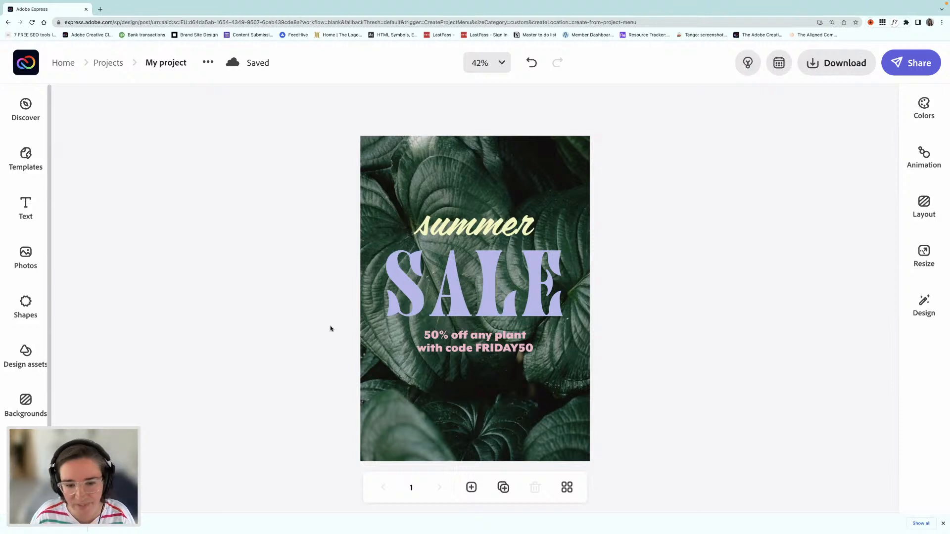
# Step: Add the solid smiley face from the Miscellaneous group of the basic shapes to the page
pyautogui.click(15, 307)
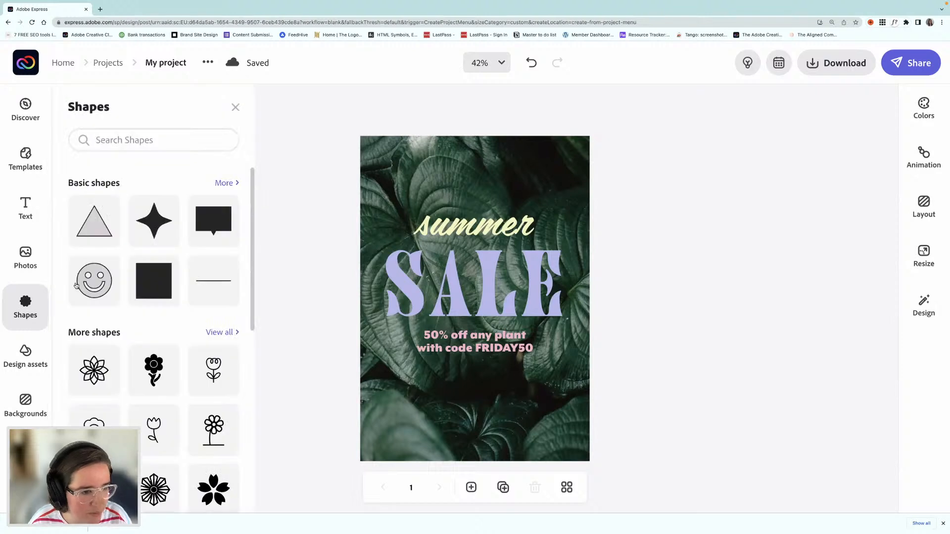
pyautogui.click(225, 183)
pyautogui.scroll(-7, 198, 261)
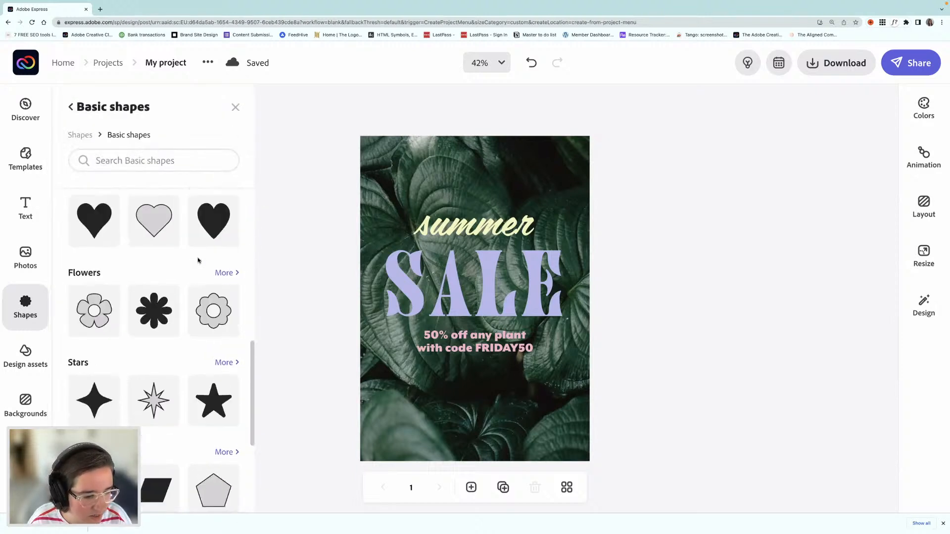
pyautogui.scroll(-4, 197, 261)
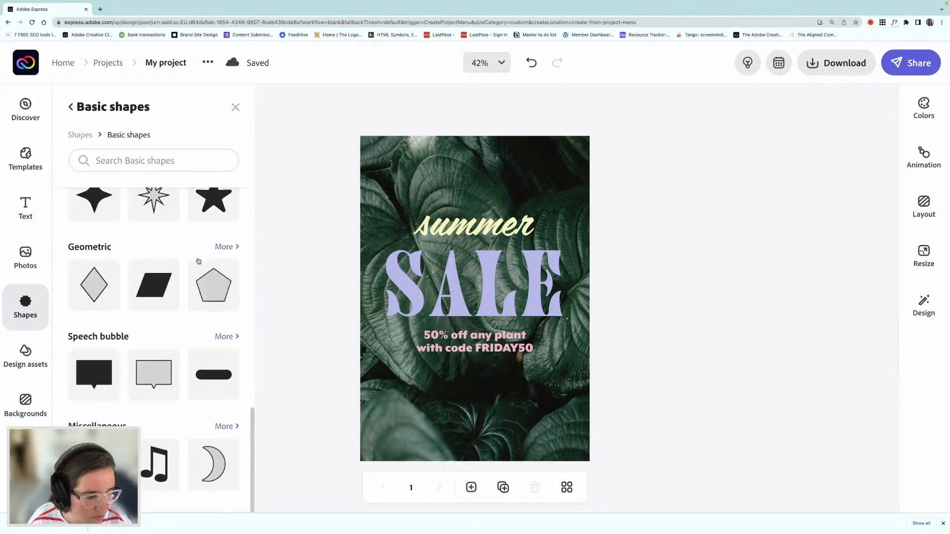
pyautogui.click(224, 427)
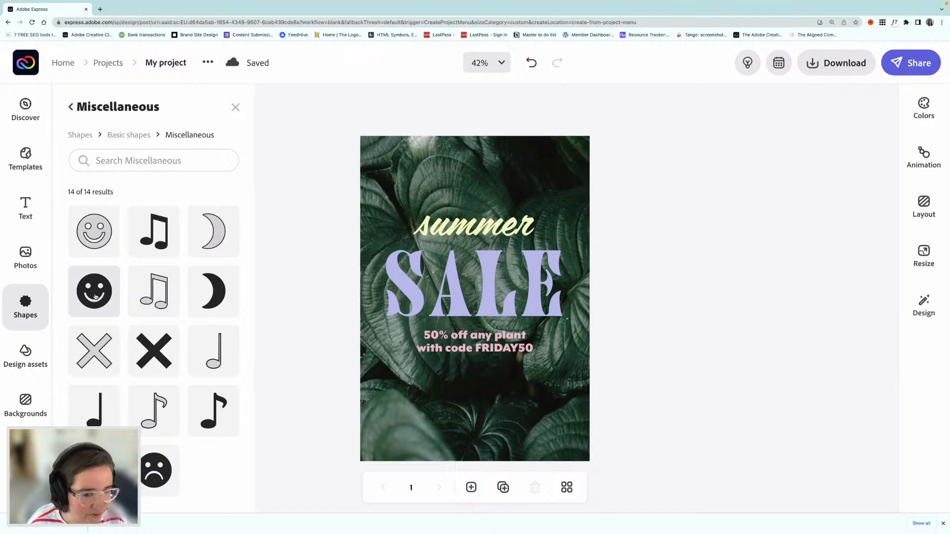
pyautogui.click(95, 297)
# Step: Shrink and tilt the smiley, place it in the page's lower-left corner and fill it with pale yellow #F5F7B8
pyautogui.click(454, 410)
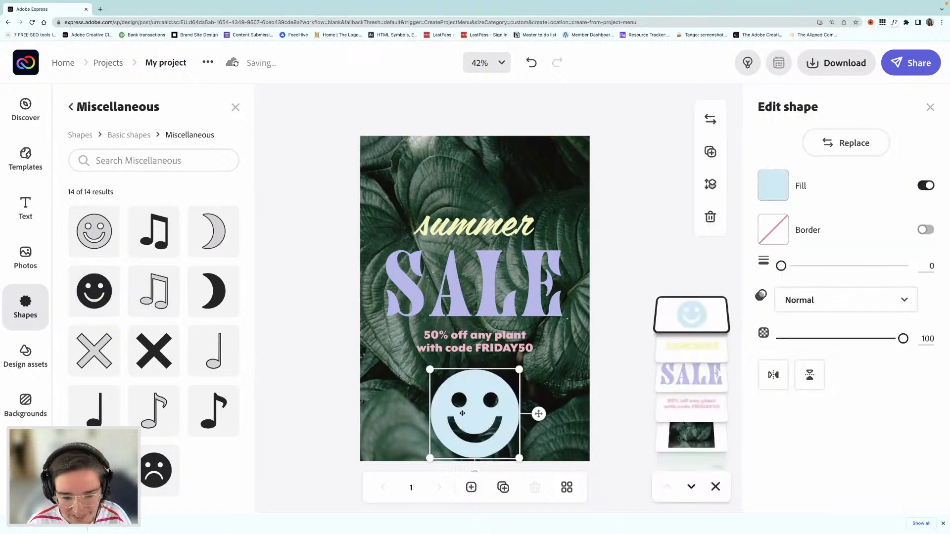
pyautogui.moveTo(462, 413); pyautogui.dragTo(414, 414)
pyautogui.moveTo(471, 460); pyautogui.dragTo(403, 447)
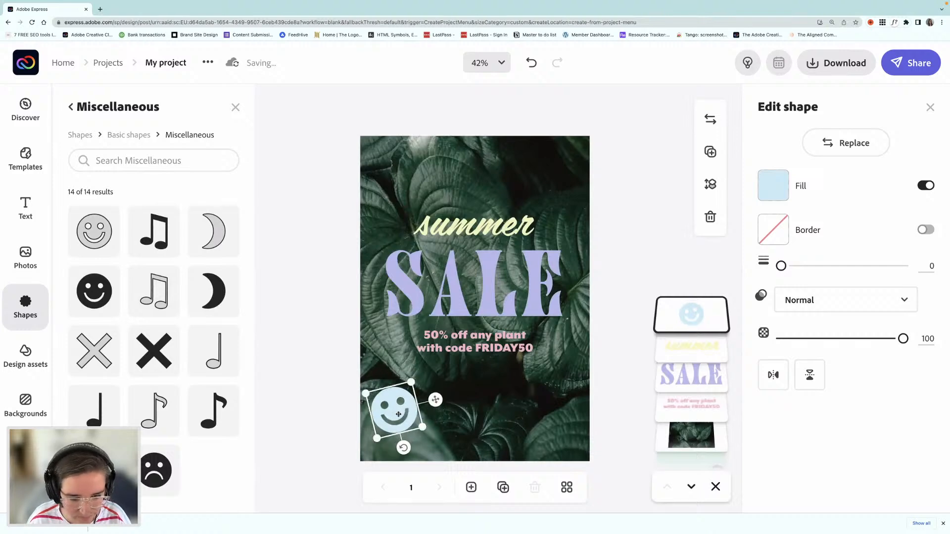
pyautogui.moveTo(398, 414); pyautogui.dragTo(402, 416)
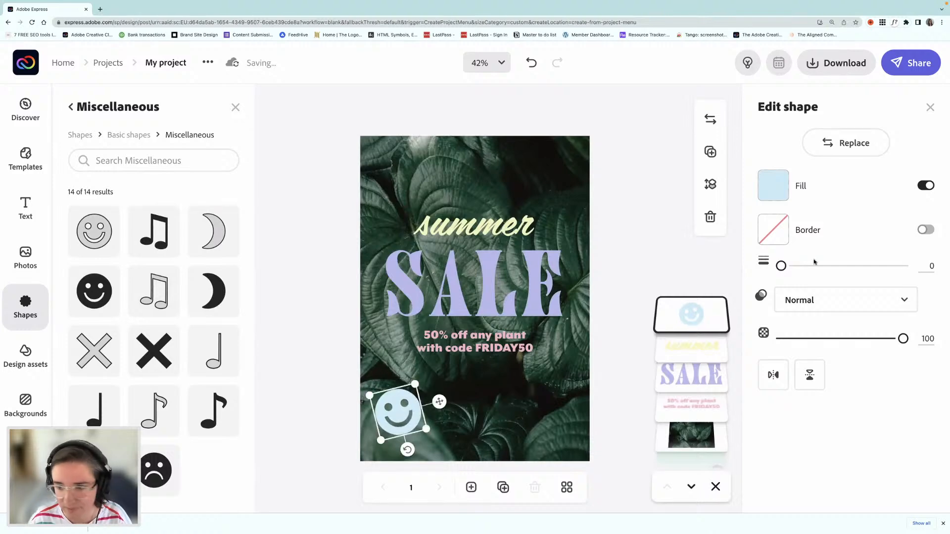
pyautogui.click(766, 185)
pyautogui.click(714, 165)
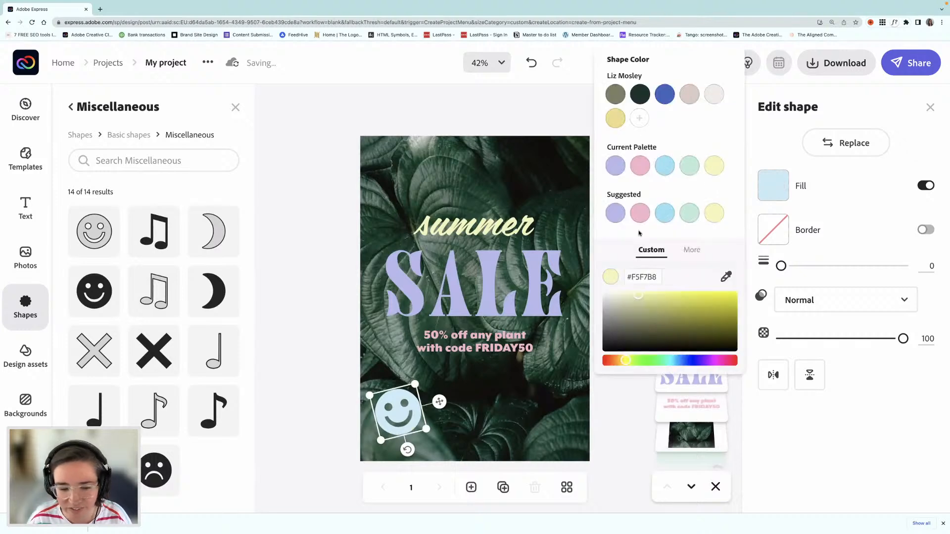
# Step: Duplicate the smiley, place a smaller, tilted copy in the page's upper-right corner and fill it with lavender #B6B9ED
pyautogui.click(314, 356)
pyautogui.press('super+v')
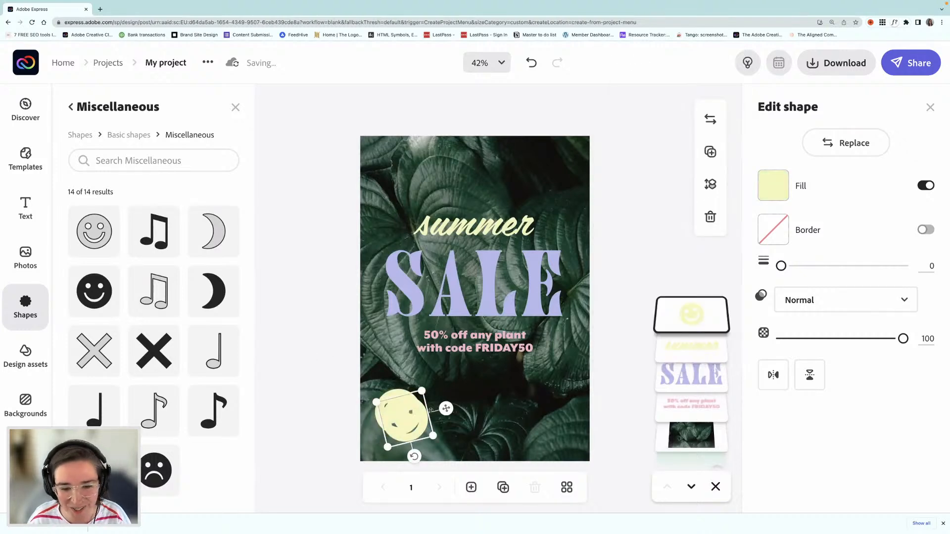
pyautogui.moveTo(418, 424); pyautogui.dragTo(564, 175)
pyautogui.click(775, 186)
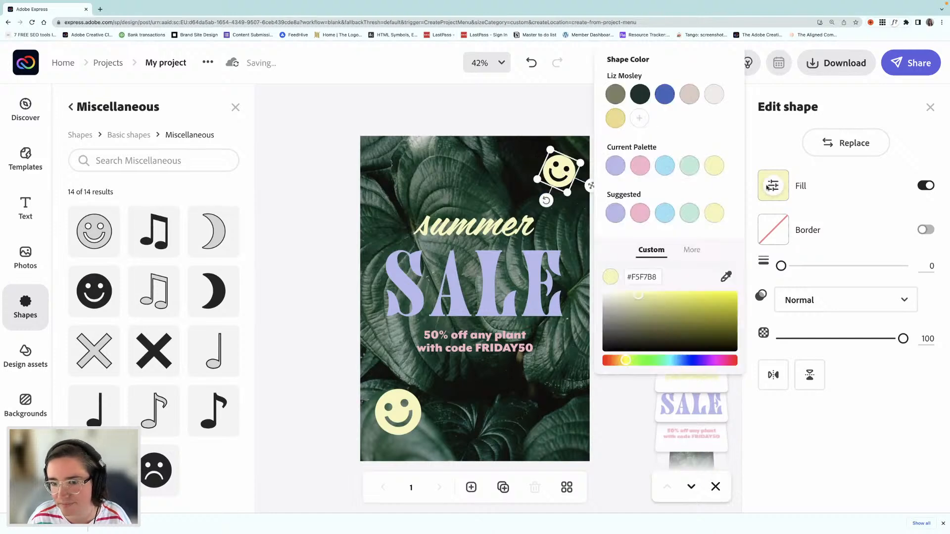
pyautogui.click(615, 167)
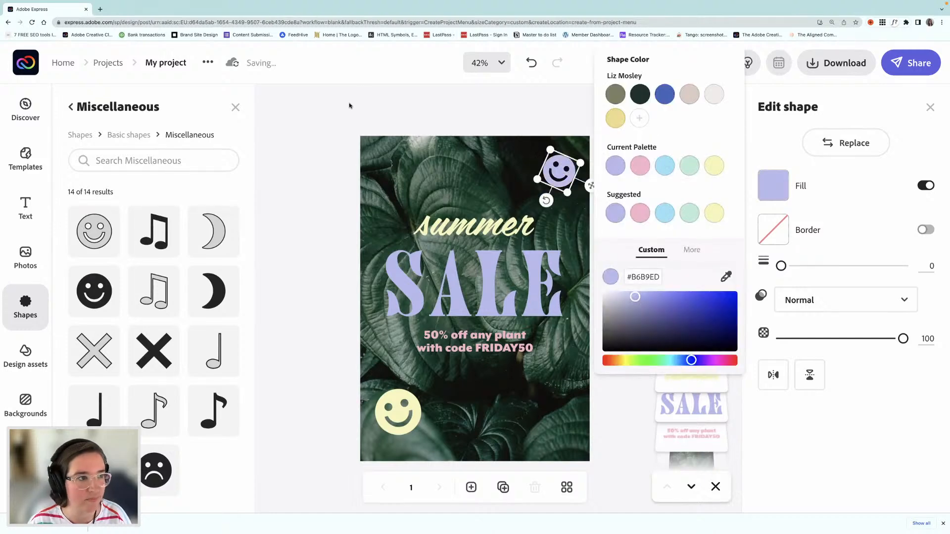
# Step: Place the QR code image from the desktop on the page, small and horizontally centered below the offer text
pyautogui.click(350, 105)
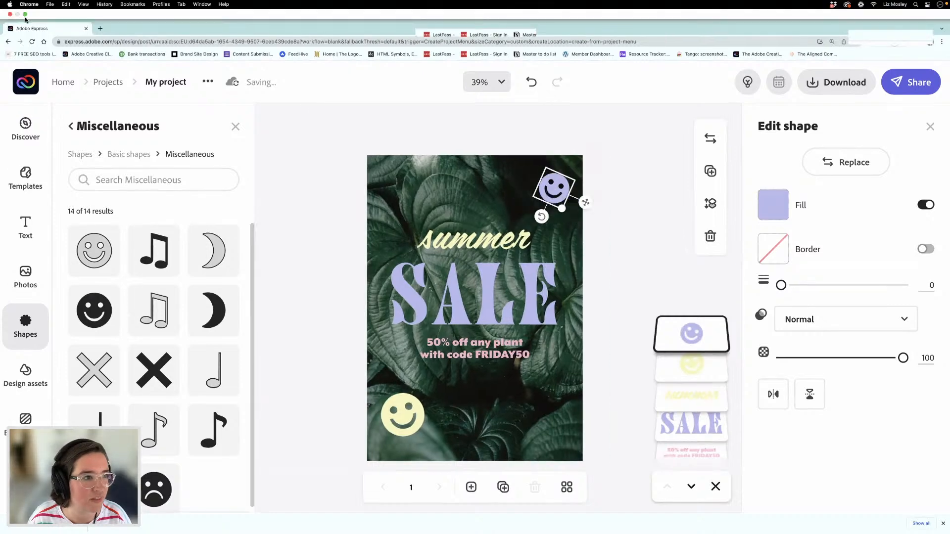
pyautogui.click(25, 15)
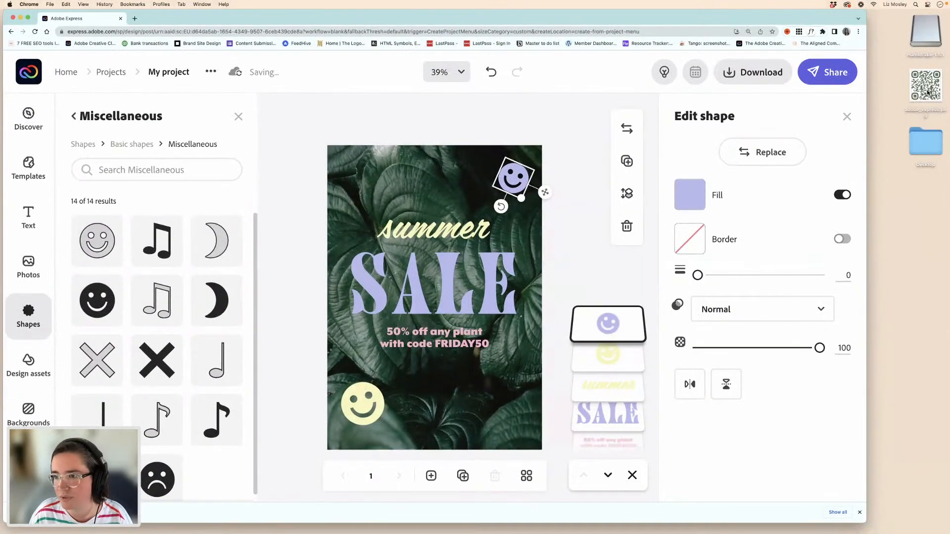
pyautogui.moveTo(926, 85); pyautogui.dragTo(407, 208)
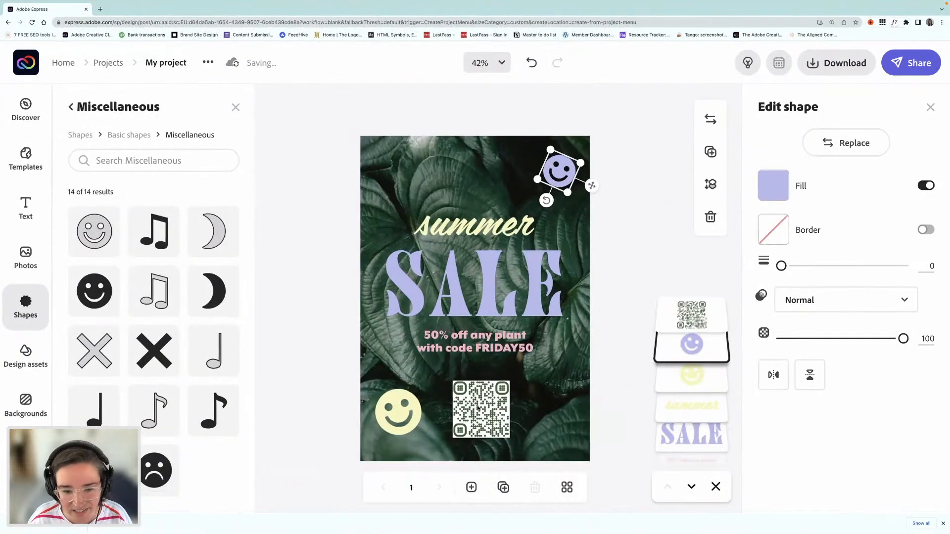
pyautogui.moveTo(480, 408); pyautogui.dragTo(475, 395)
# Step: Select the "summer", "SALE" and offer texts together and move them slightly up the page
pyautogui.click(489, 232)
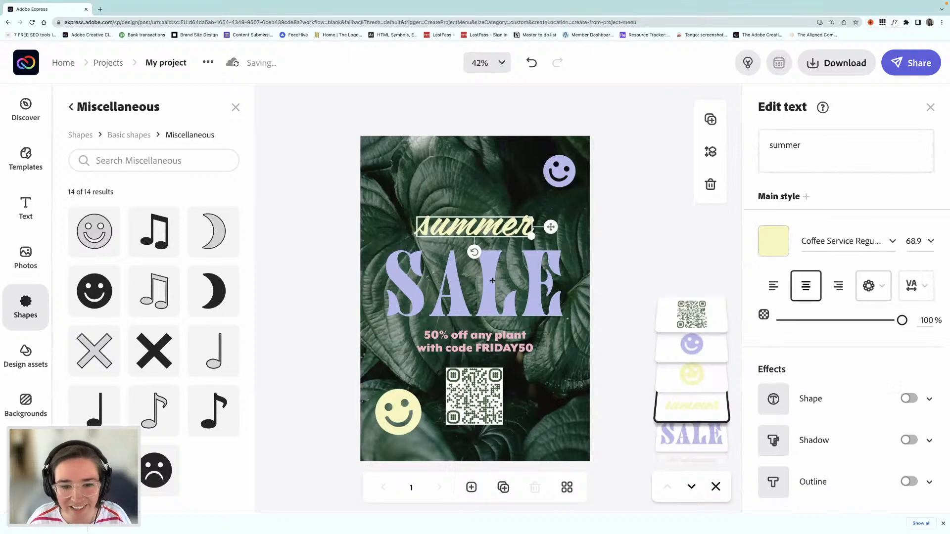
pyautogui.keyDown('shift'); pyautogui.click(491, 280); pyautogui.keyUp('shift')
pyautogui.keyDown('shift'); pyautogui.click(482, 337); pyautogui.keyUp('shift')
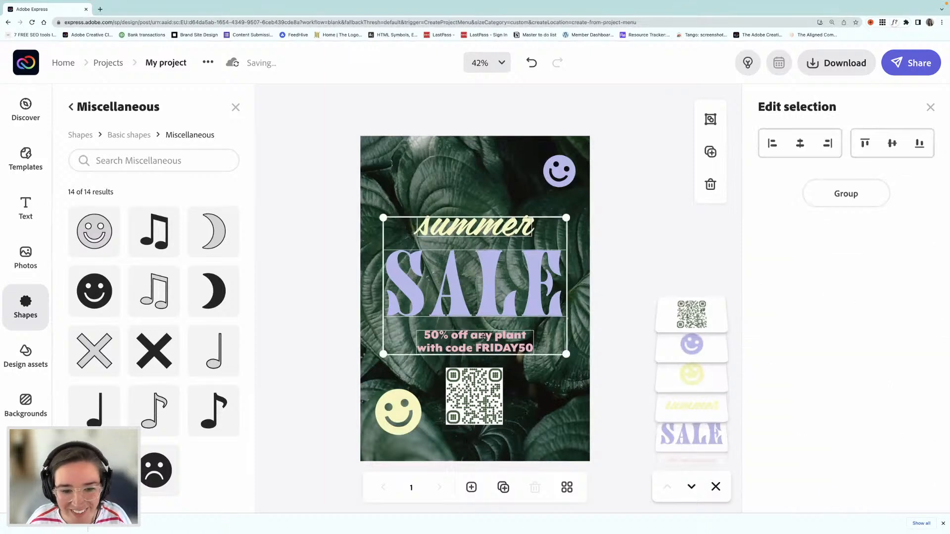
pyautogui.moveTo(482, 337); pyautogui.dragTo(483, 327)
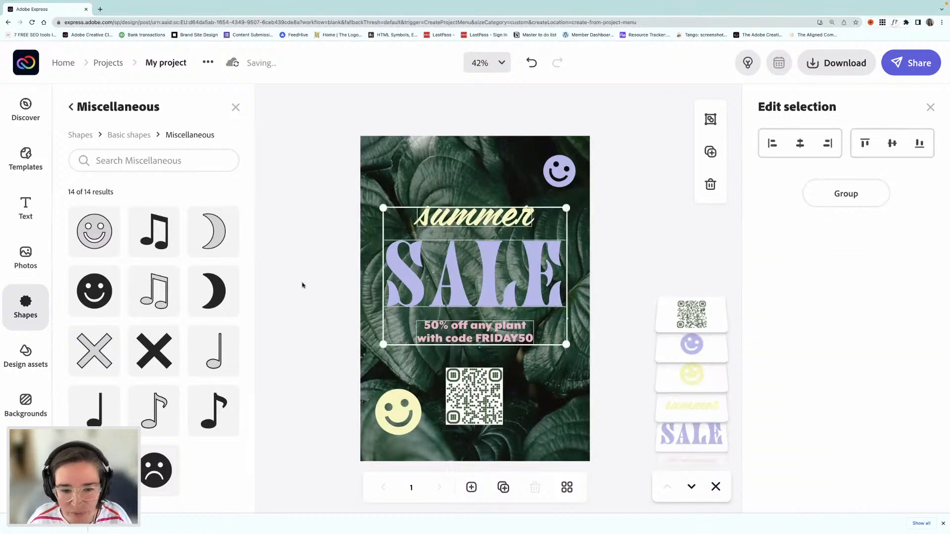
# Step: Move the QR code slightly up, closer to the offer text, keeping it horizontally centered
pyautogui.click(352, 290)
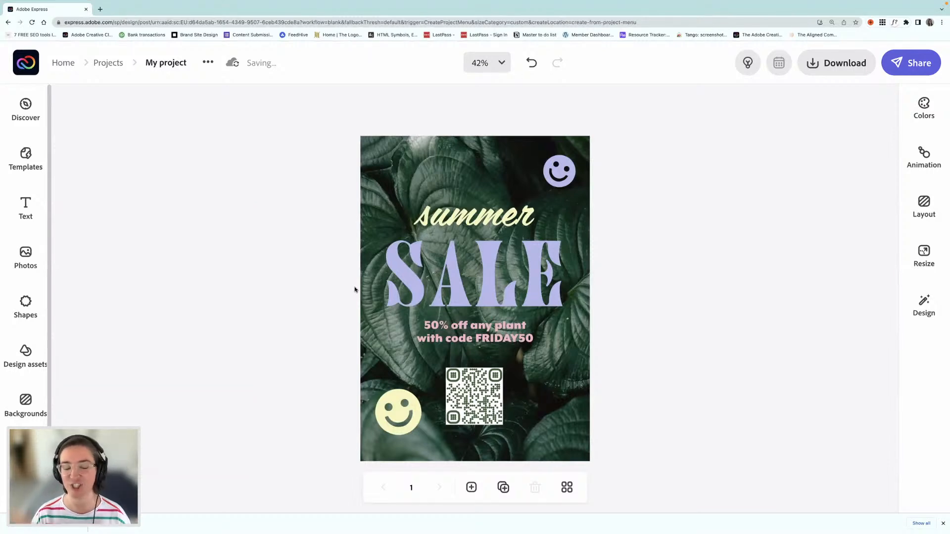
pyautogui.click(473, 390)
pyautogui.moveTo(473, 392); pyautogui.dragTo(474, 385)
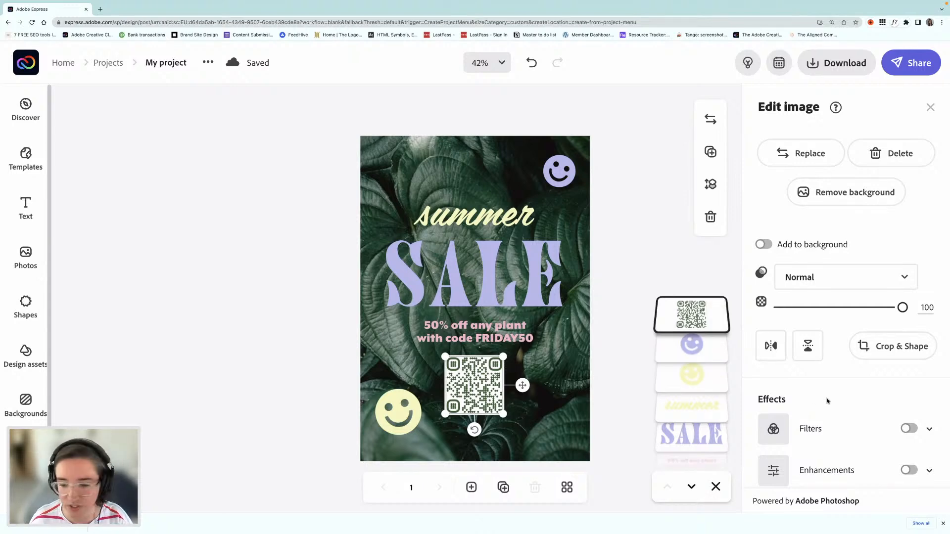
# Step: Apply a Duotone filter to the QR code with pale yellow #F5F7B8 highlights and the brand's dark green shadows
pyautogui.scroll(-1, 826, 401)
pyautogui.click(908, 379)
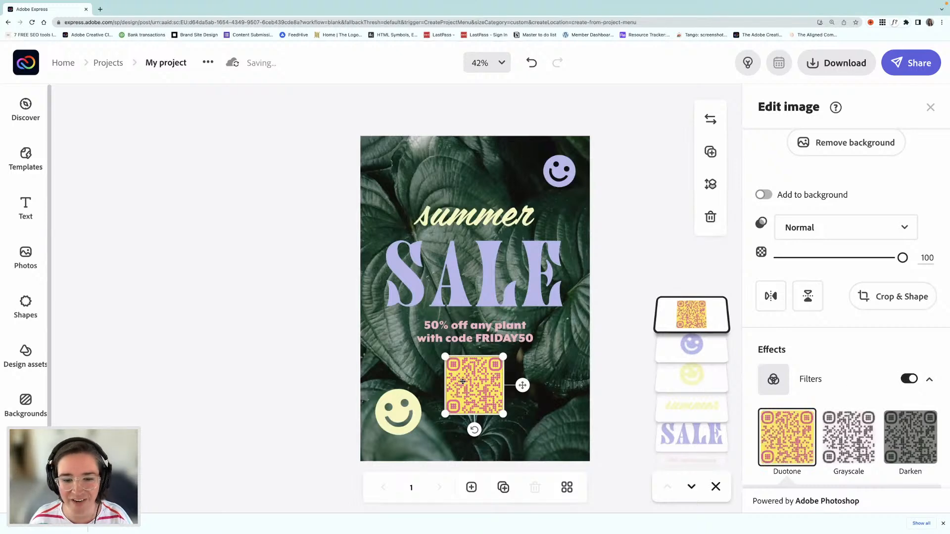
pyautogui.scroll(-4, 852, 425)
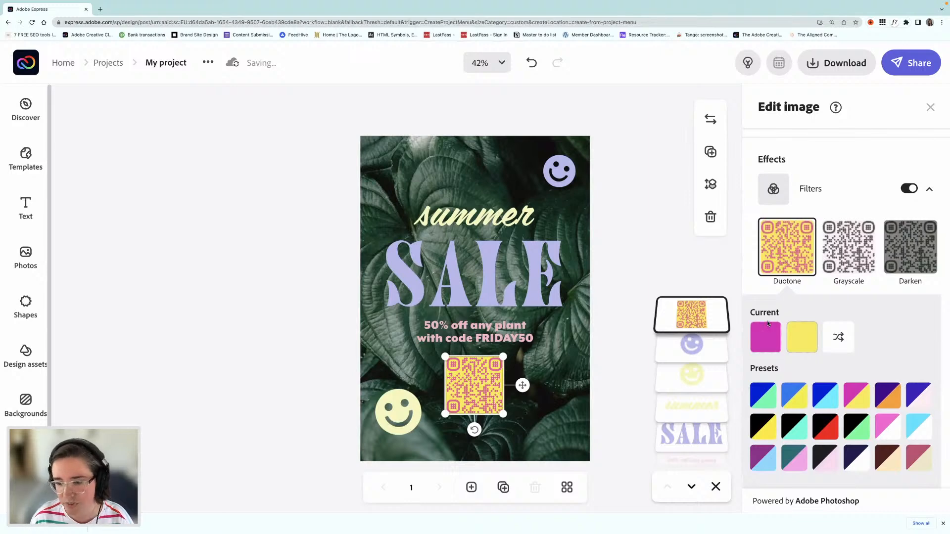
pyautogui.click(800, 338)
pyautogui.click(743, 280)
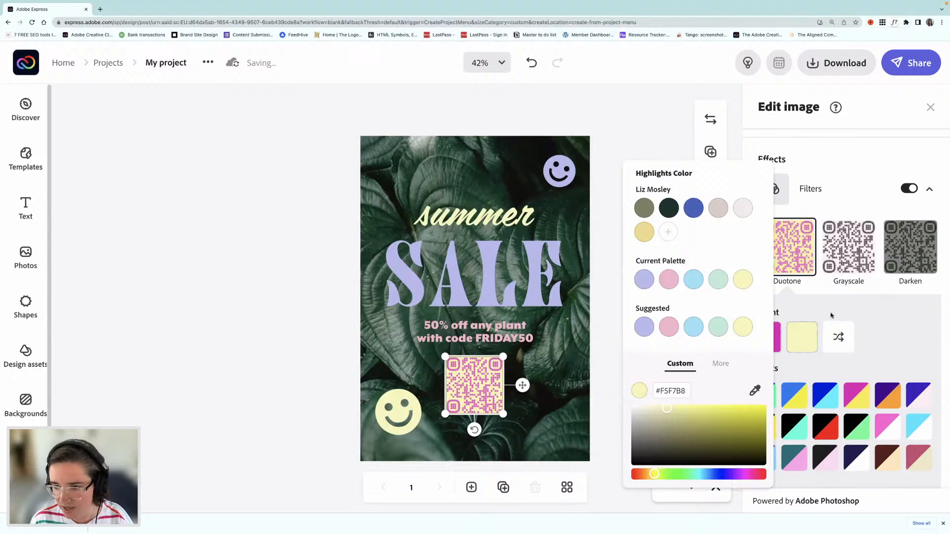
pyautogui.click(765, 337)
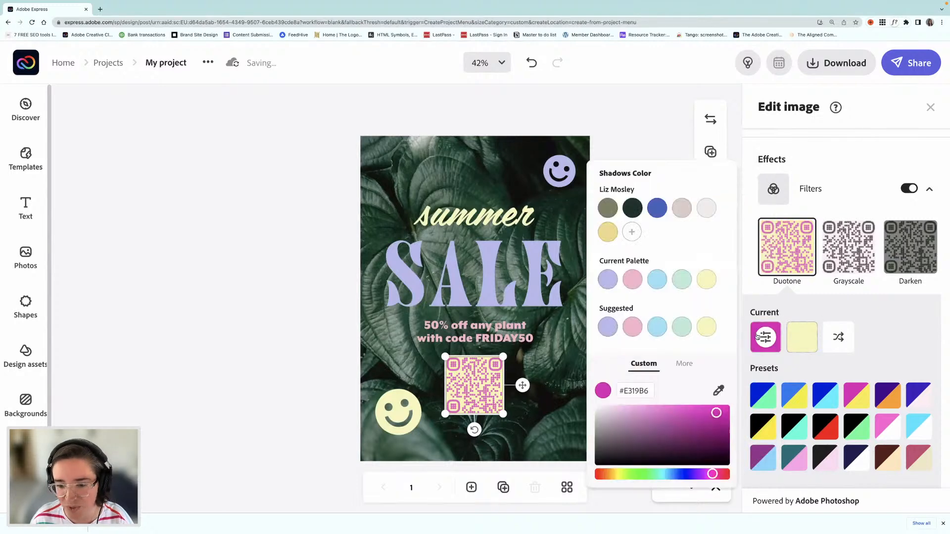
pyautogui.click(632, 208)
pyautogui.click(340, 332)
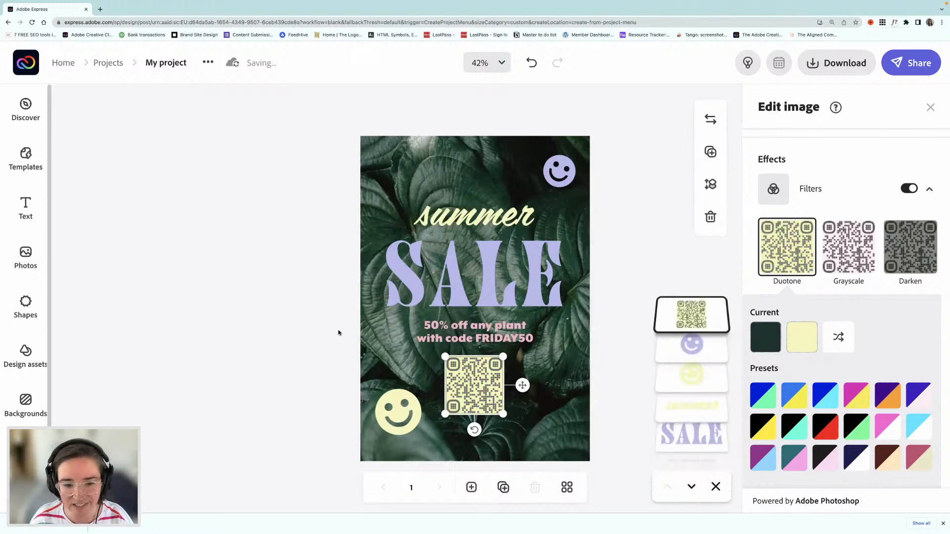
pyautogui.click(325, 329)
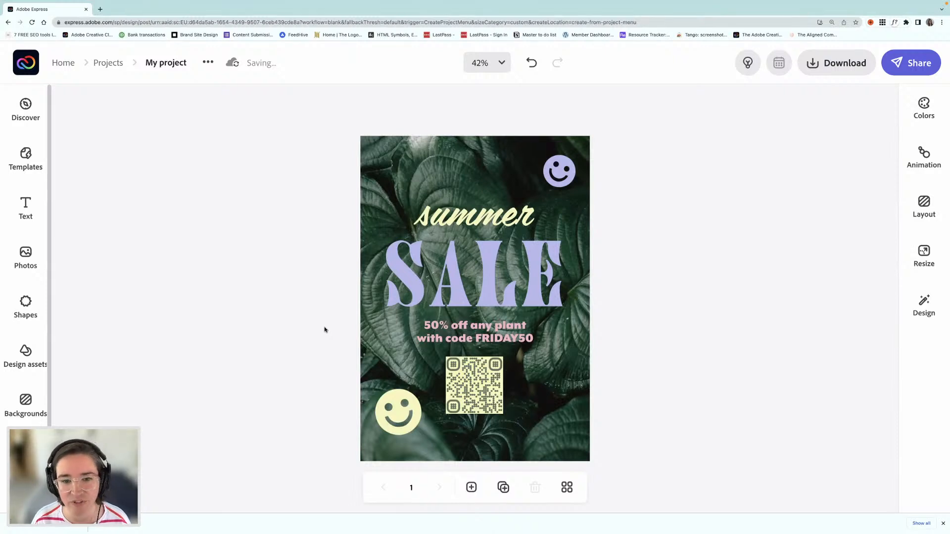
# Step: Nudge the "summer", "SALE" and offer texts together slightly up the page, and shift the QR code slightly up below them
pyautogui.click(465, 340)
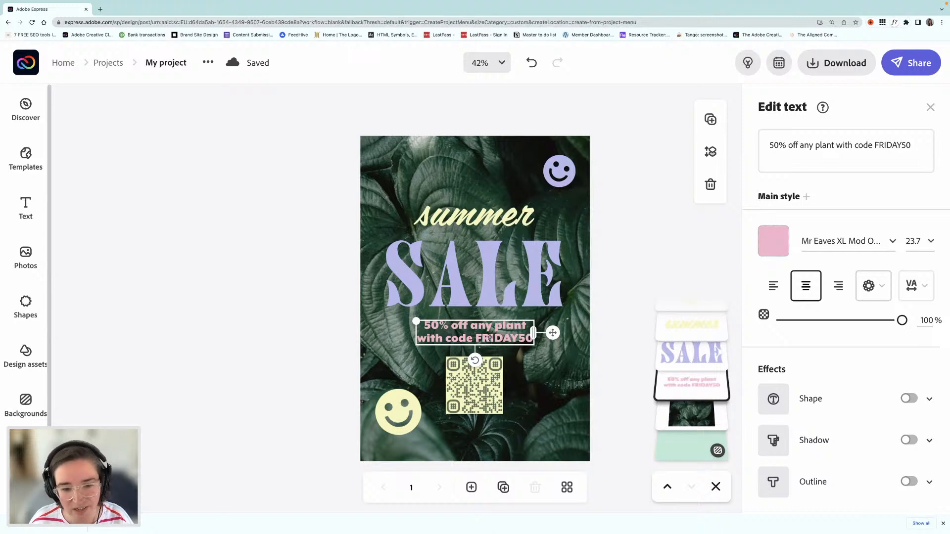
pyautogui.keyDown('shift'); pyautogui.click(488, 296); pyautogui.keyUp('shift')
pyautogui.keyDown('shift'); pyautogui.click(490, 216); pyautogui.keyUp('shift')
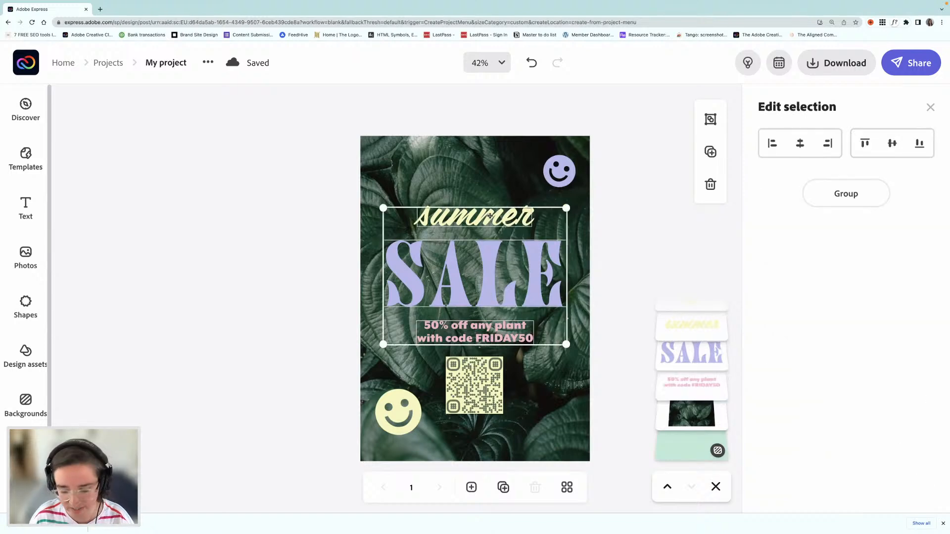
pyautogui.press('Up')
pyautogui.press('Up')
pyautogui.press('Up')
pyautogui.press('Up')
pyautogui.press('Up')
pyautogui.press('Up')
pyautogui.press('Up')
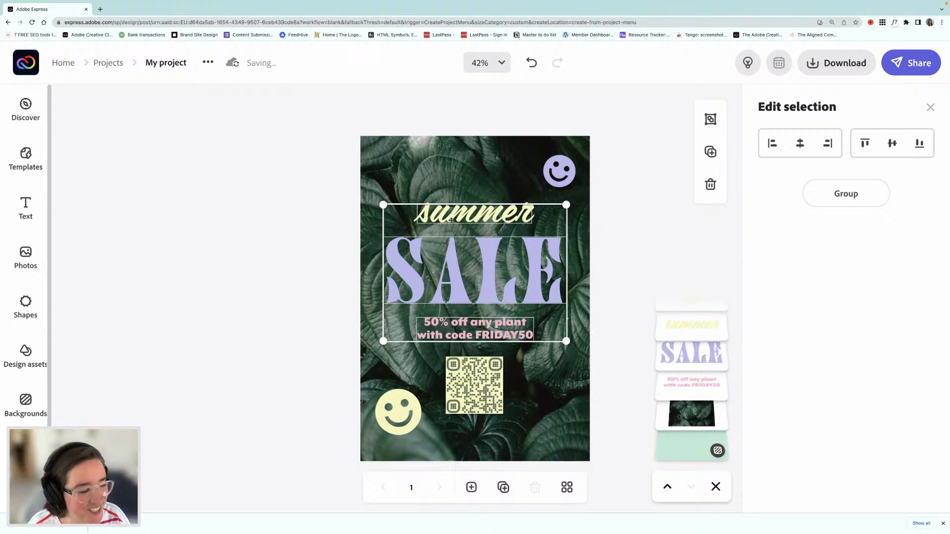
pyautogui.click(475, 382)
pyautogui.moveTo(475, 382); pyautogui.dragTo(474, 372)
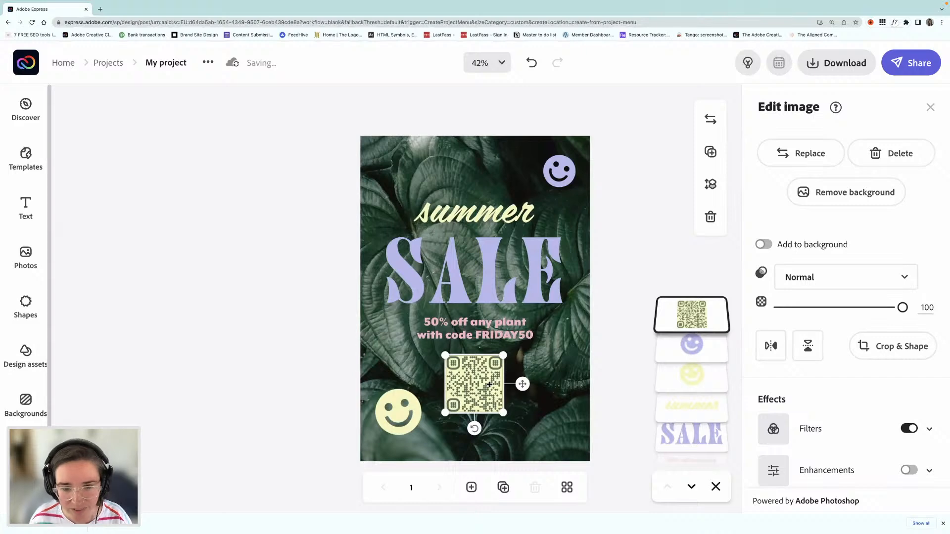
# Step: Fill the larger smiley beside the QR code with pink #F7B5CC
pyautogui.click(402, 404)
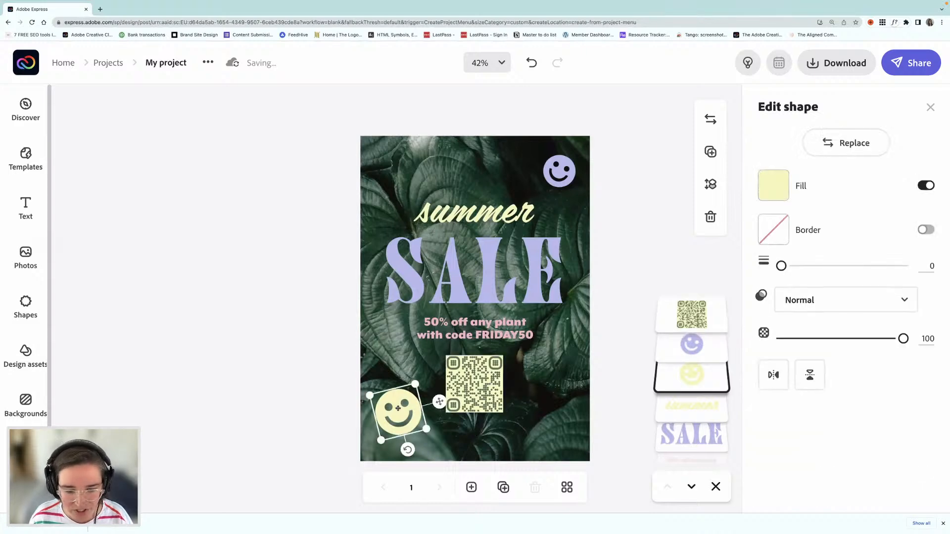
pyautogui.click(774, 187)
pyautogui.click(641, 214)
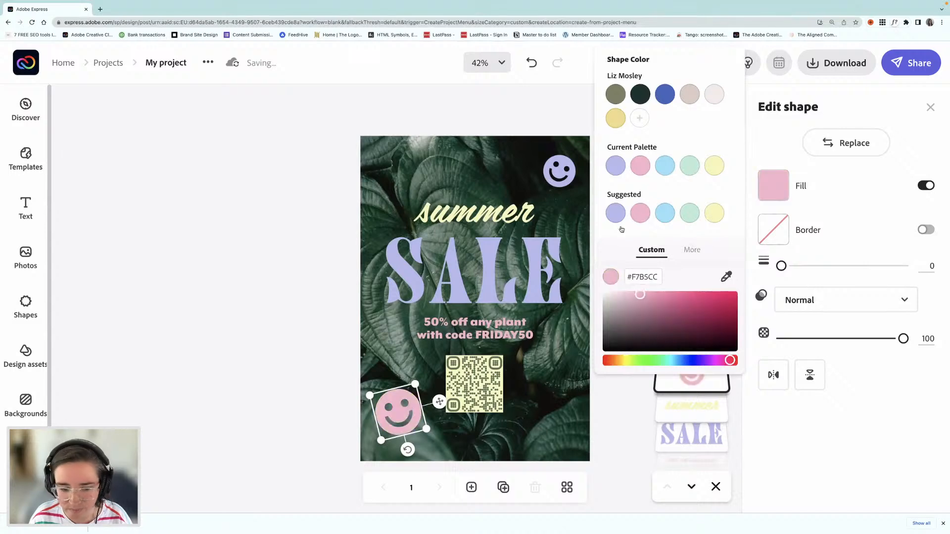
pyautogui.click(281, 334)
pyautogui.click(309, 337)
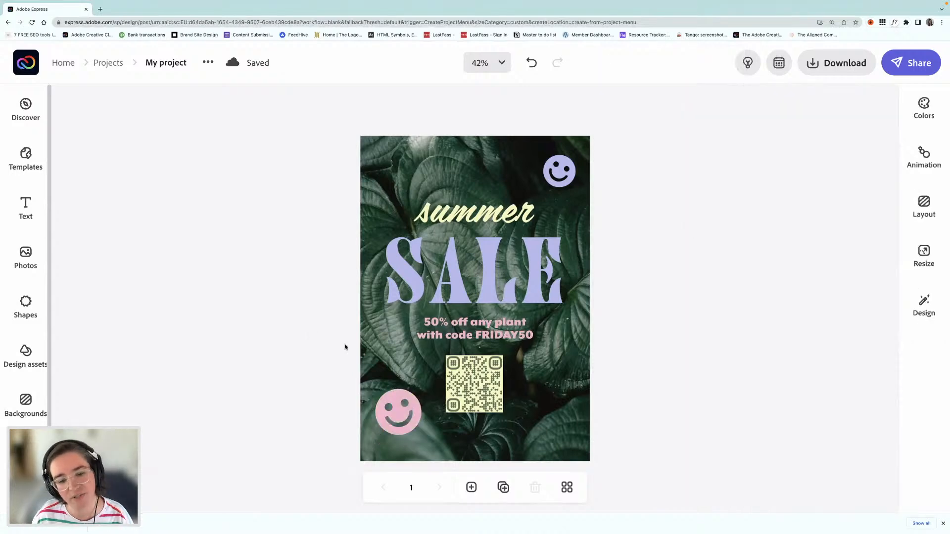
# Step: Move the "summer", "SALE" and offer texts together further up the page, and raise the pink smiley level with the QR code
pyautogui.click(465, 220)
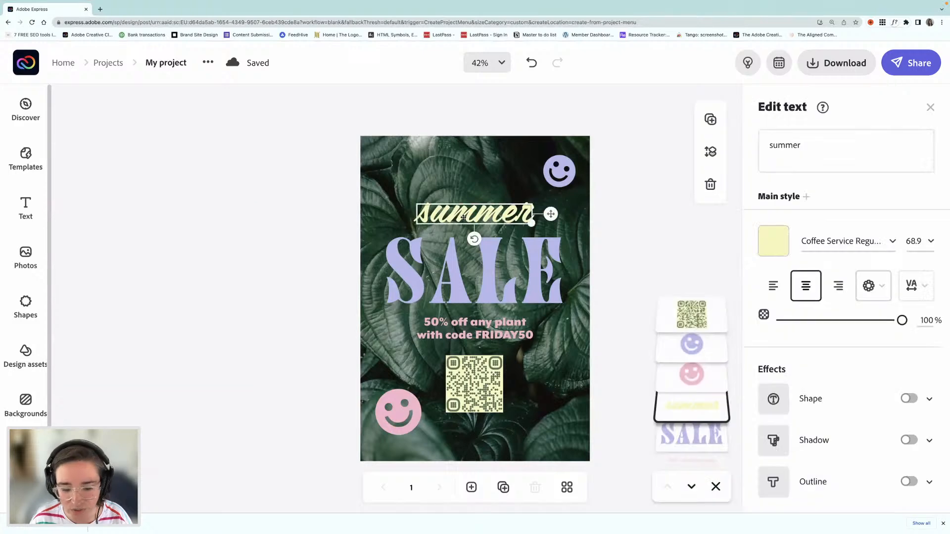
pyautogui.keyDown('shift'); pyautogui.click(489, 269); pyautogui.keyUp('shift')
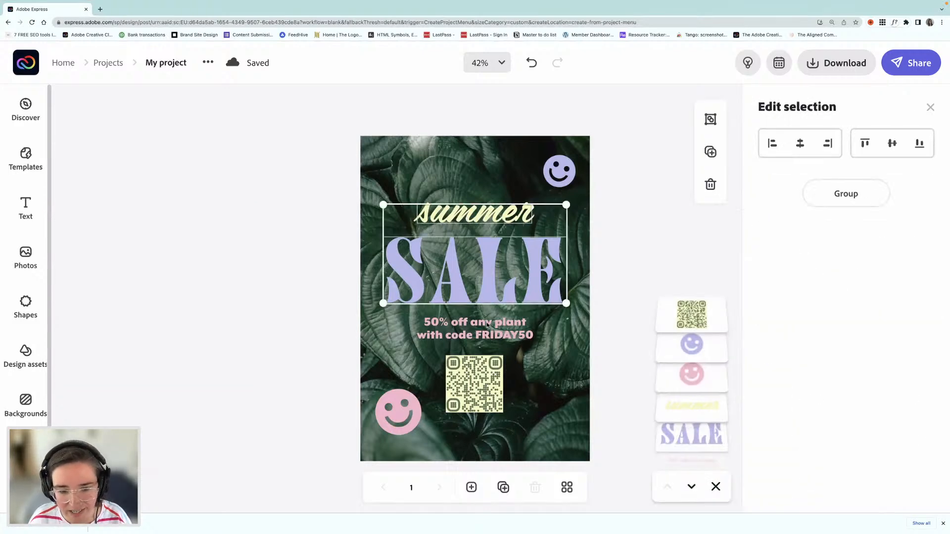
pyautogui.keyDown('shift'); pyautogui.click(488, 324); pyautogui.keyUp('shift')
pyautogui.hotkey('shift', 'Up')
pyautogui.hotkey('shift', 'Up')
pyautogui.hotkey('shift', 'Up')
pyautogui.hotkey('shift', 'Up')
pyautogui.hotkey('shift', 'Up')
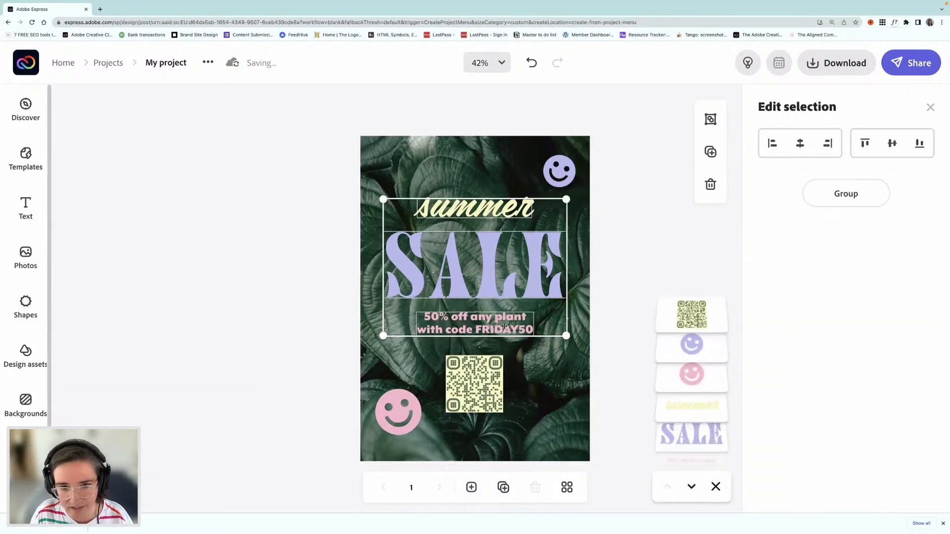
pyautogui.moveTo(402, 408); pyautogui.dragTo(398, 388)
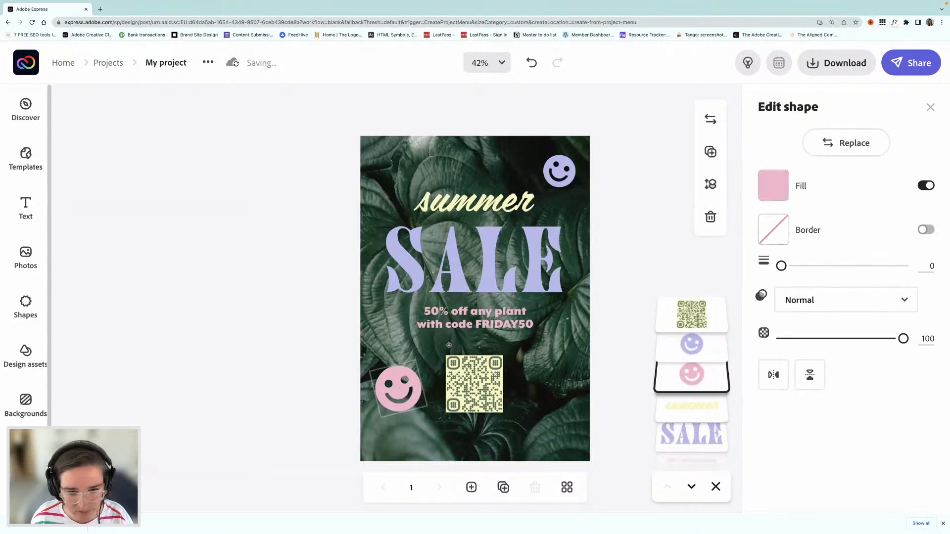
pyautogui.click(487, 322)
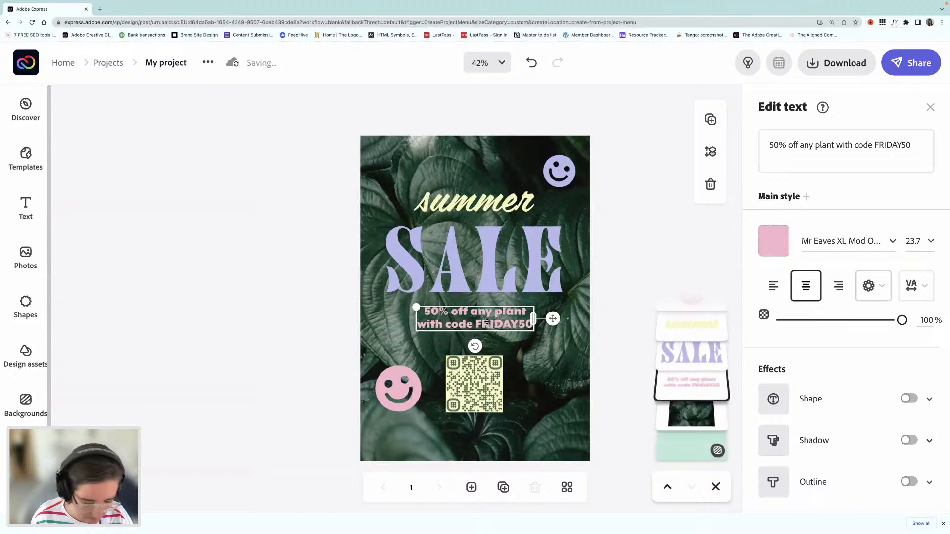
pyautogui.press('super+d')
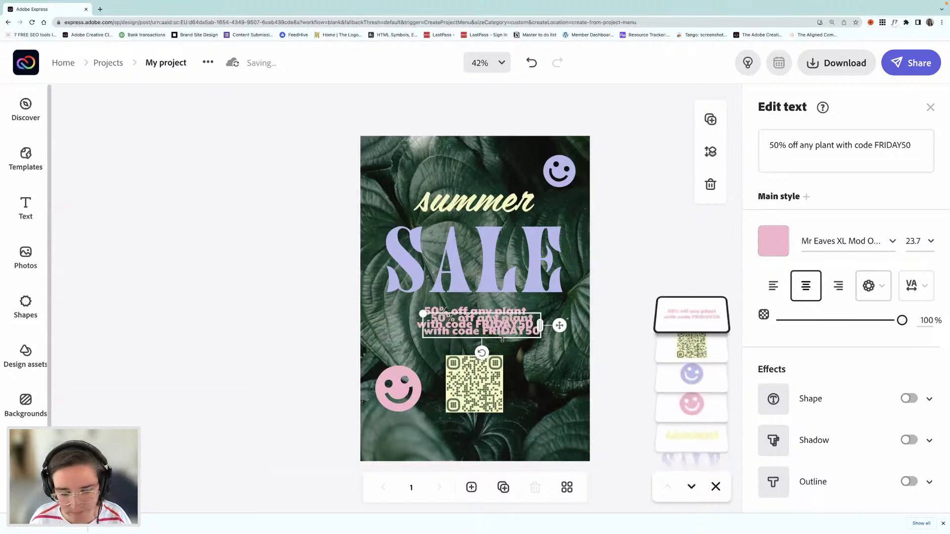
pyautogui.tripleClick(860, 144)
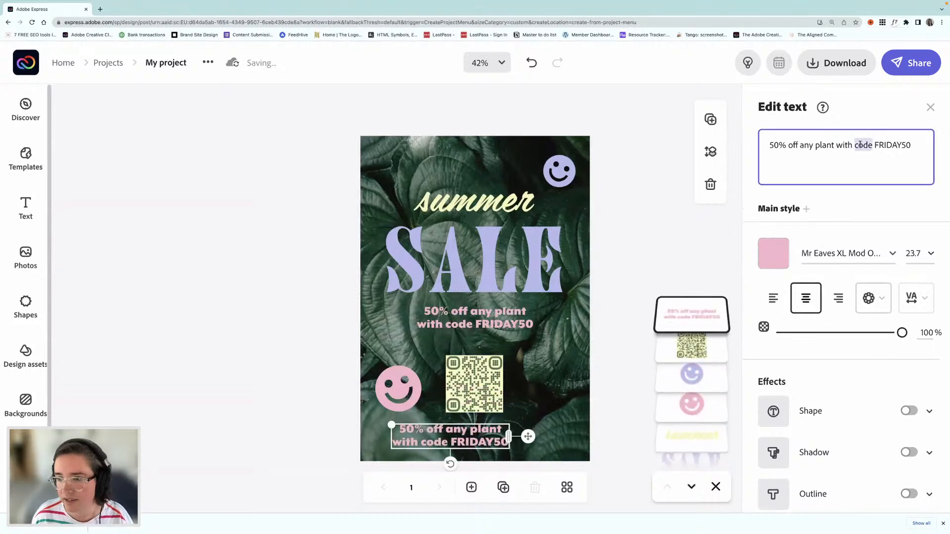
pyautogui.write('www')
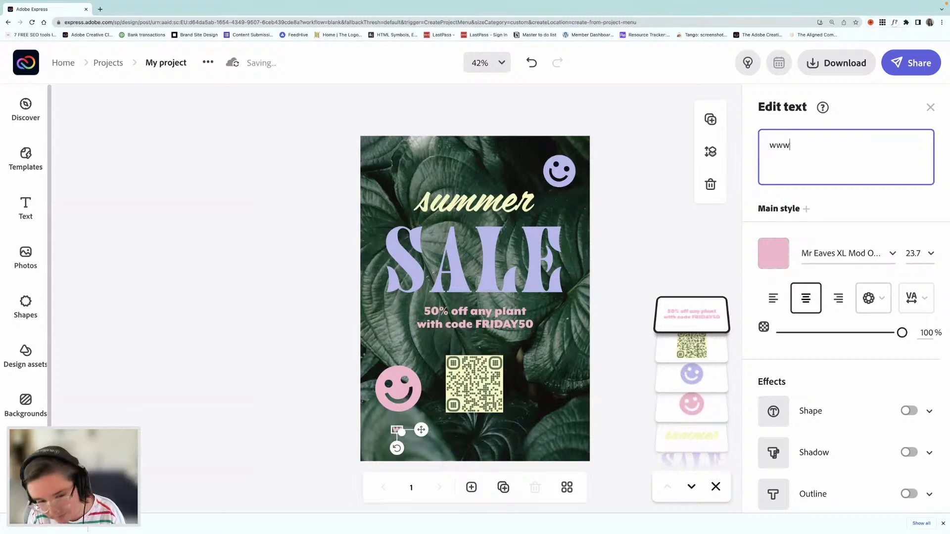
pyautogui.write('.i')
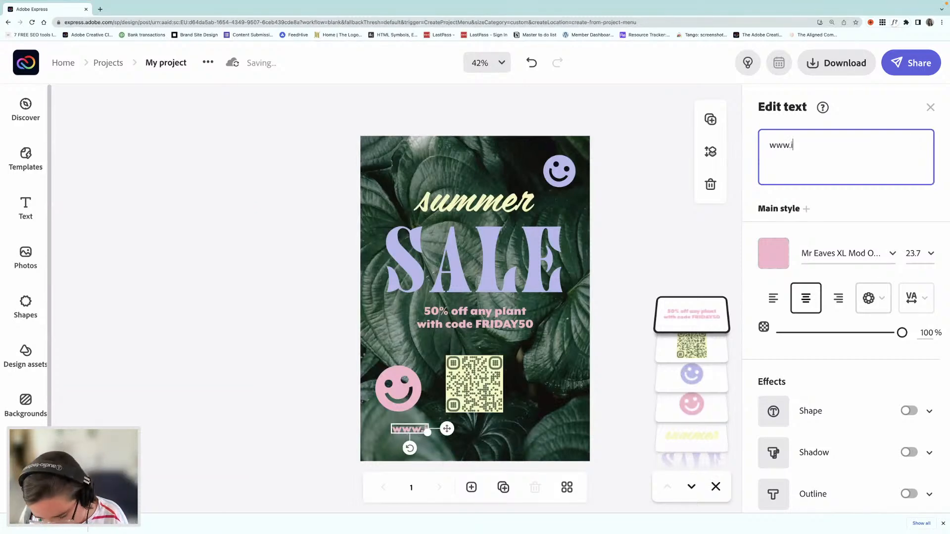
pyautogui.write('loveplants.com')
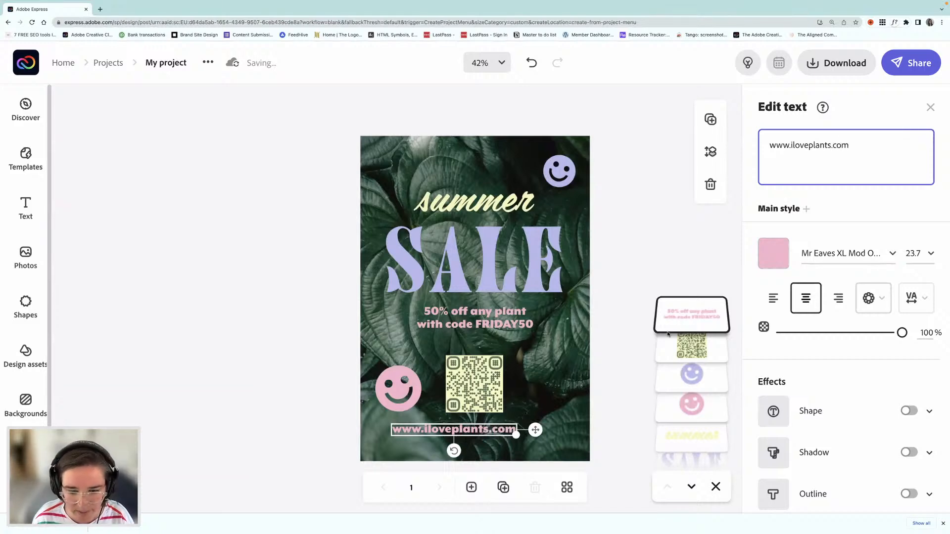
pyautogui.moveTo(516, 435); pyautogui.dragTo(580, 454)
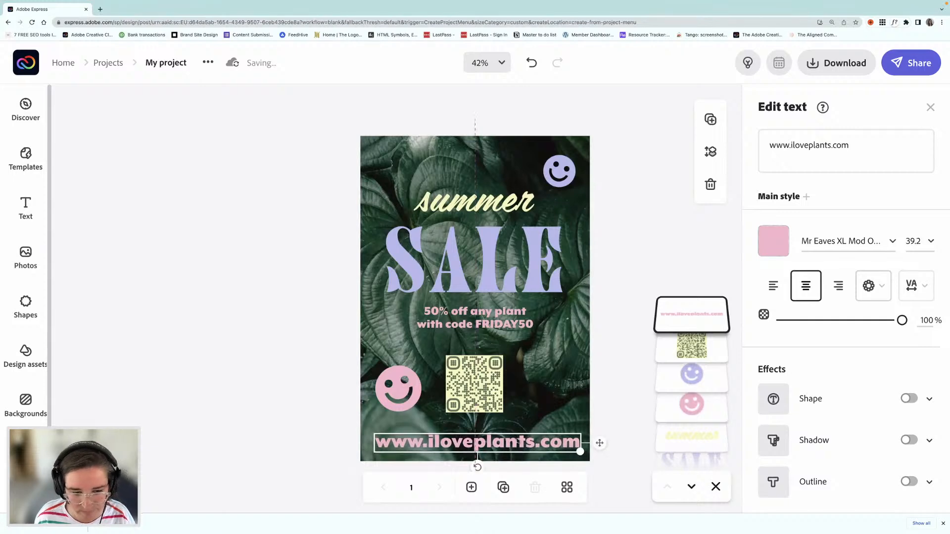
pyautogui.moveTo(518, 444); pyautogui.dragTo(518, 440)
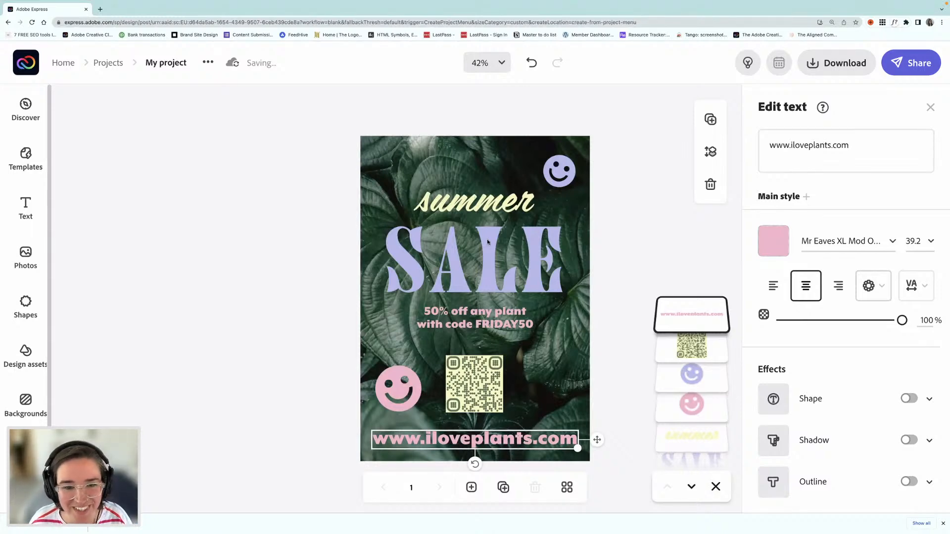
# Step: Move the "summer", "SALE" and offer texts up as one selection, and raise the QR code to leave space above the web address
pyautogui.click(475, 203)
pyautogui.keyDown('shift'); pyautogui.click(488, 262); pyautogui.keyUp('shift')
pyautogui.keyDown('shift'); pyautogui.click(478, 322); pyautogui.keyUp('shift')
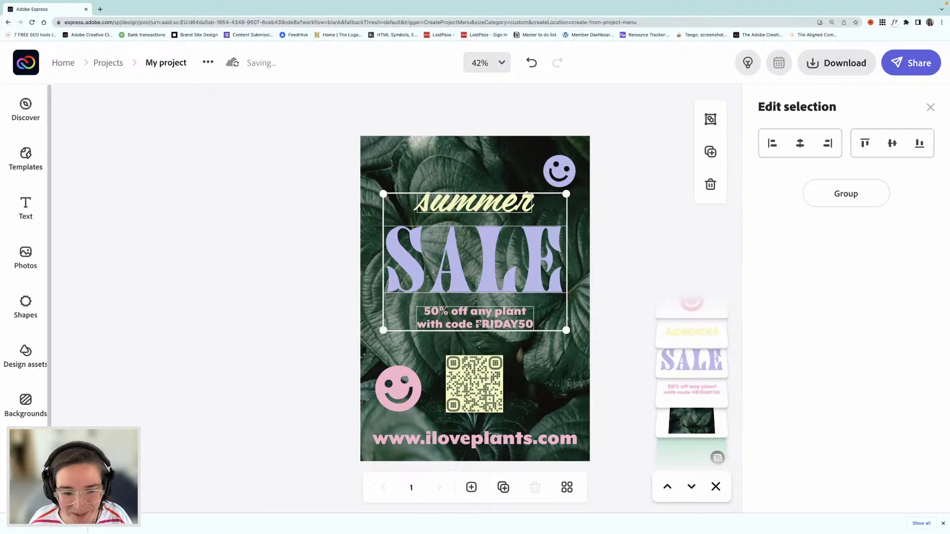
pyautogui.moveTo(479, 320); pyautogui.dragTo(480, 315)
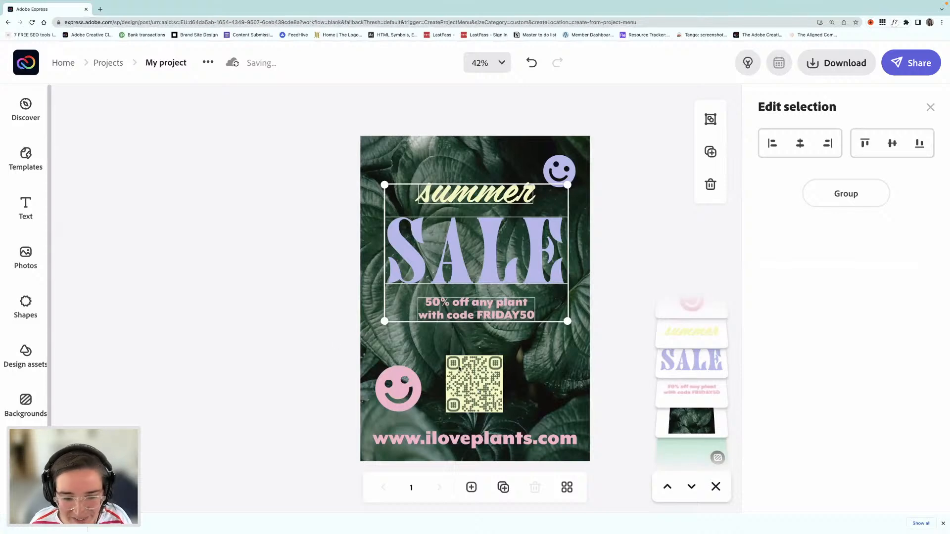
pyautogui.click(474, 368)
pyautogui.moveTo(474, 367); pyautogui.dragTo(474, 354)
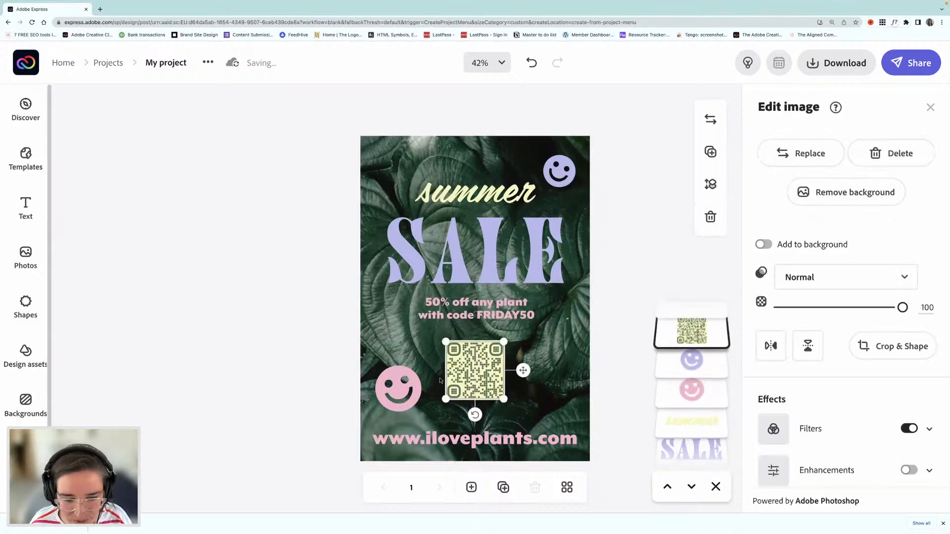
# Step: Tilt the pink smiley a little more counterclockwise and move it slightly up, away from the web address
pyautogui.click(415, 392)
pyautogui.moveTo(408, 426); pyautogui.dragTo(413, 424)
pyautogui.moveTo(412, 392); pyautogui.dragTo(412, 388)
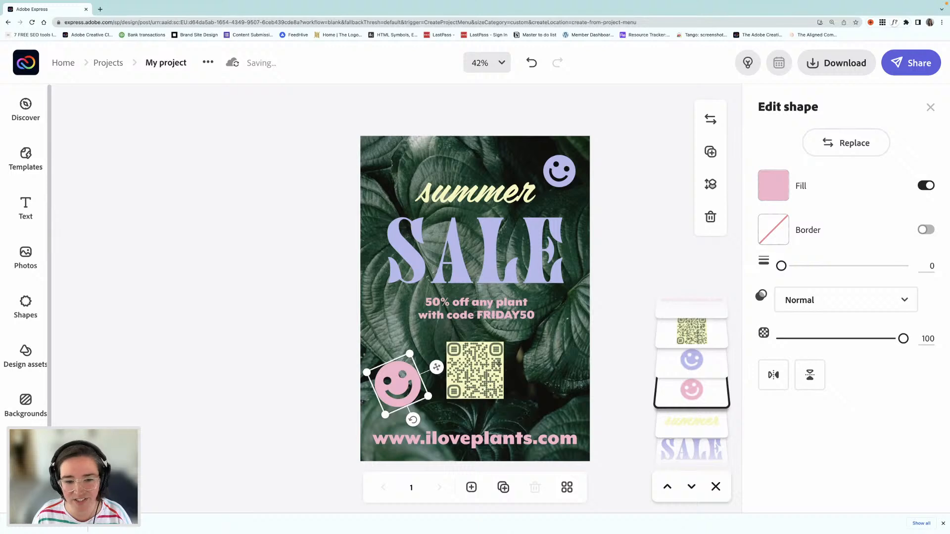
pyautogui.click(337, 339)
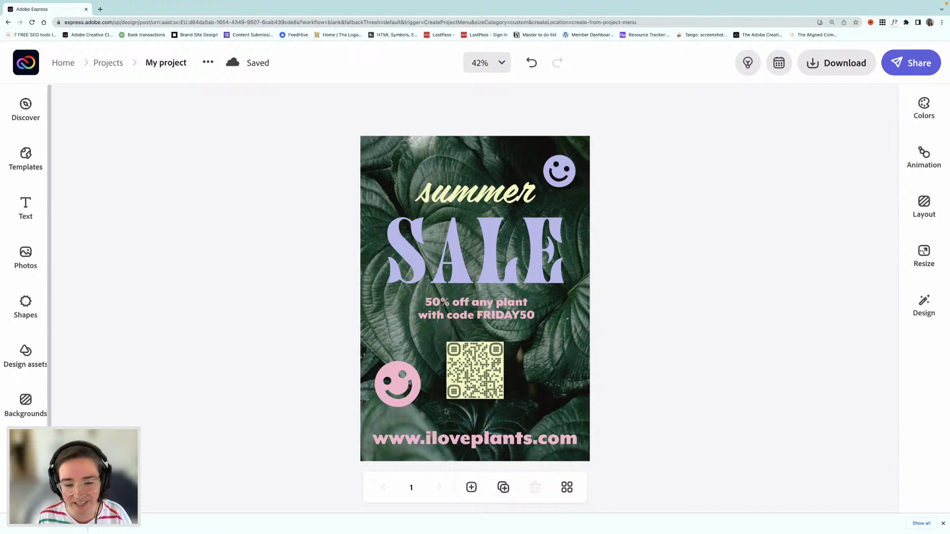
# Step: Duplicate the A5 page and resize the copy to the 1080 x 1920 Instagram story format
pyautogui.click(503, 488)
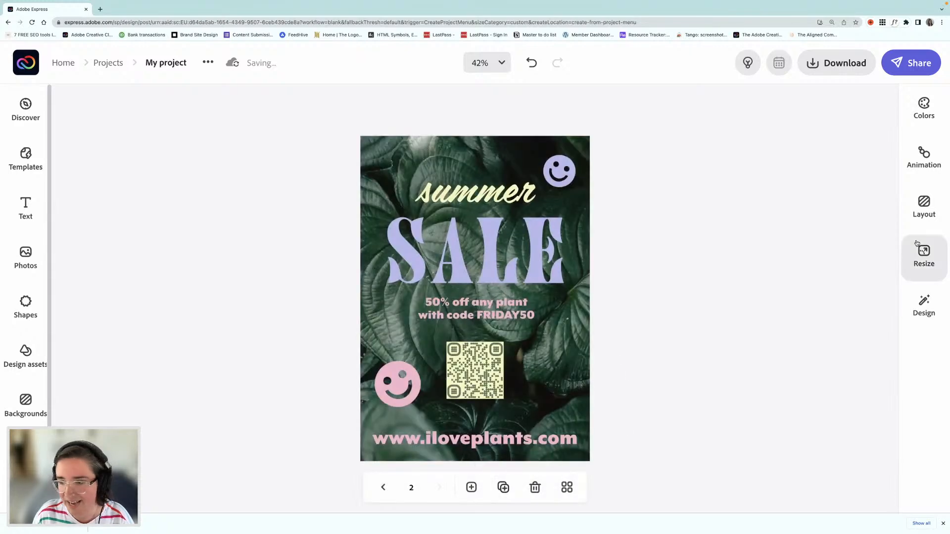
pyautogui.click(924, 257)
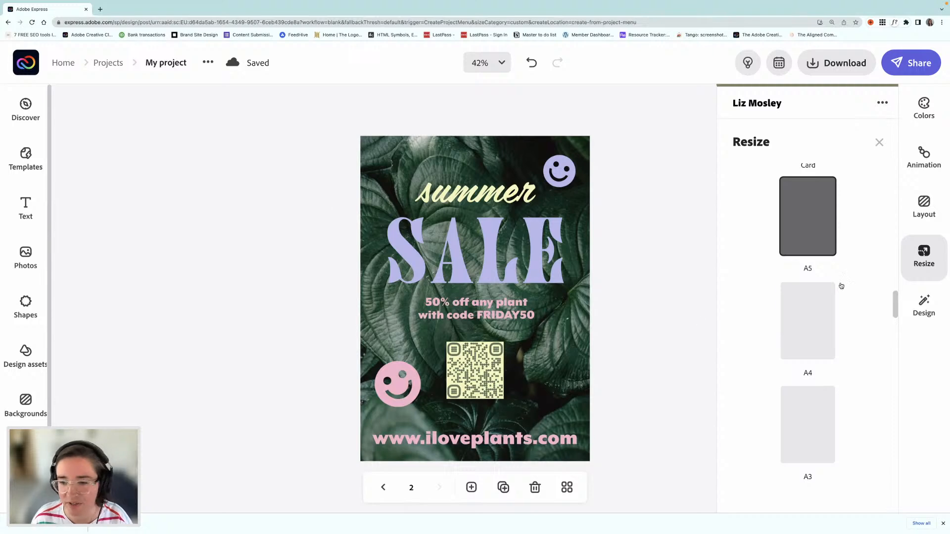
pyautogui.scroll(1, 859, 289)
pyautogui.scroll(10, 859, 289)
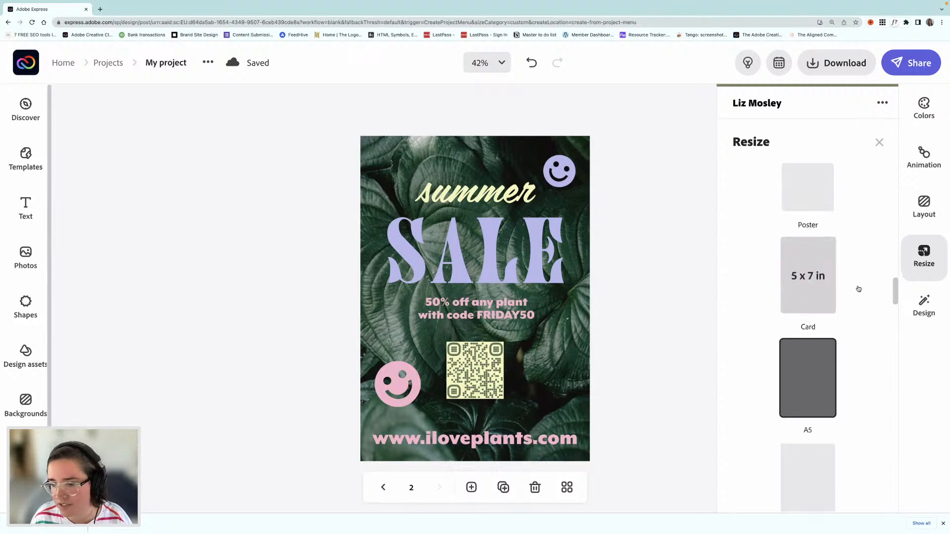
pyautogui.scroll(12, 858, 289)
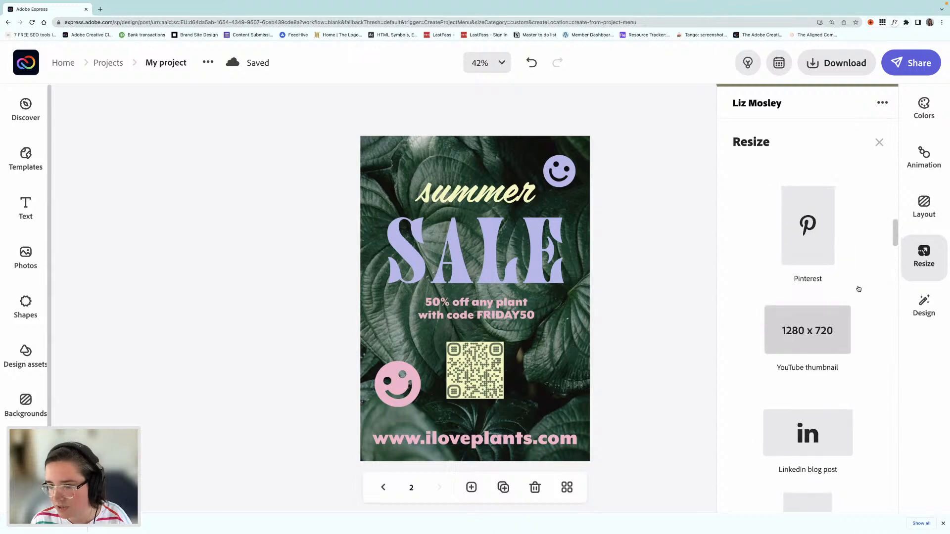
pyautogui.scroll(-4, 858, 288)
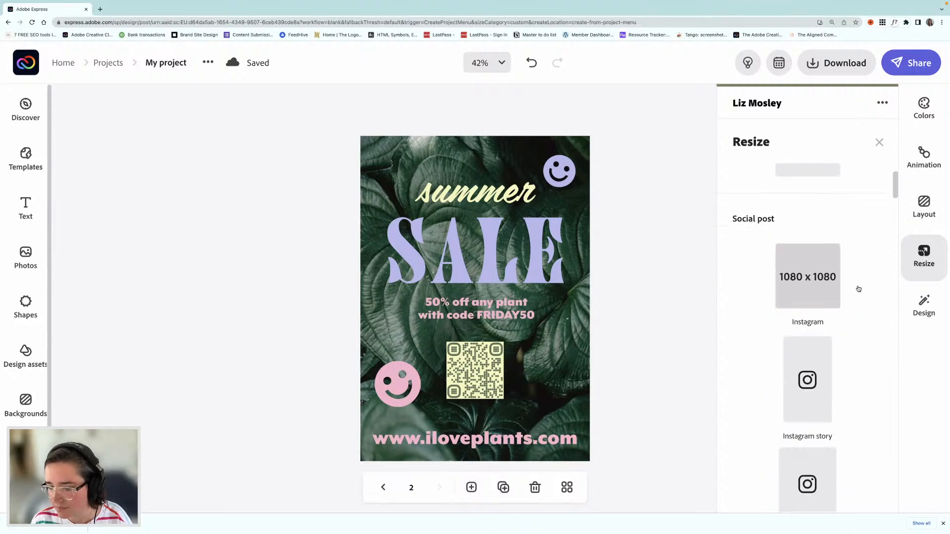
pyautogui.click(806, 318)
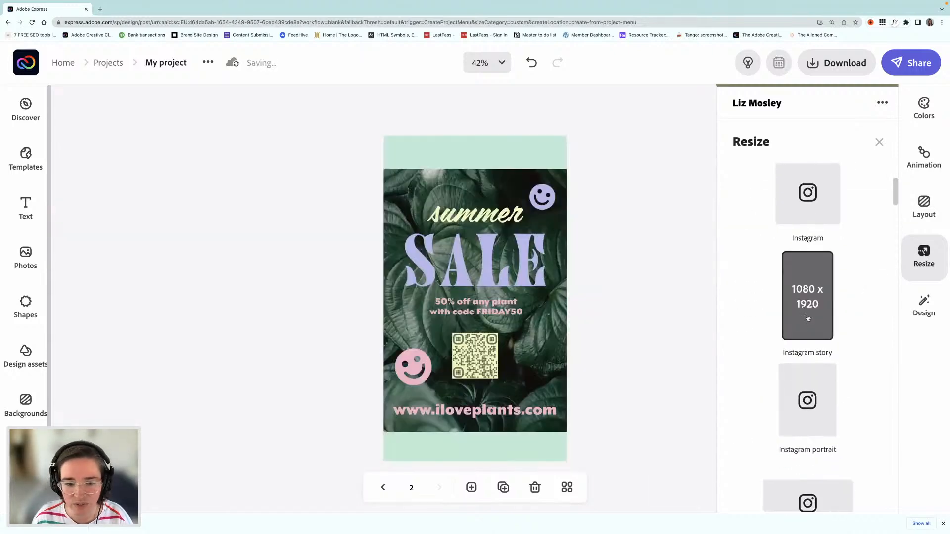
# Step: Move the leaf photo to the page's upper edge and enlarge it to cover the whole story page
pyautogui.click(460, 186)
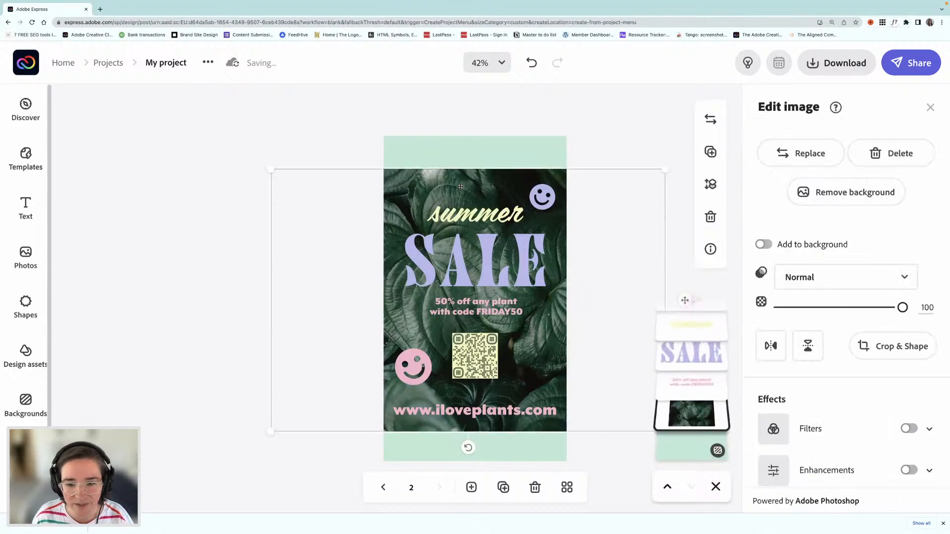
pyautogui.moveTo(458, 181); pyautogui.dragTo(447, 153)
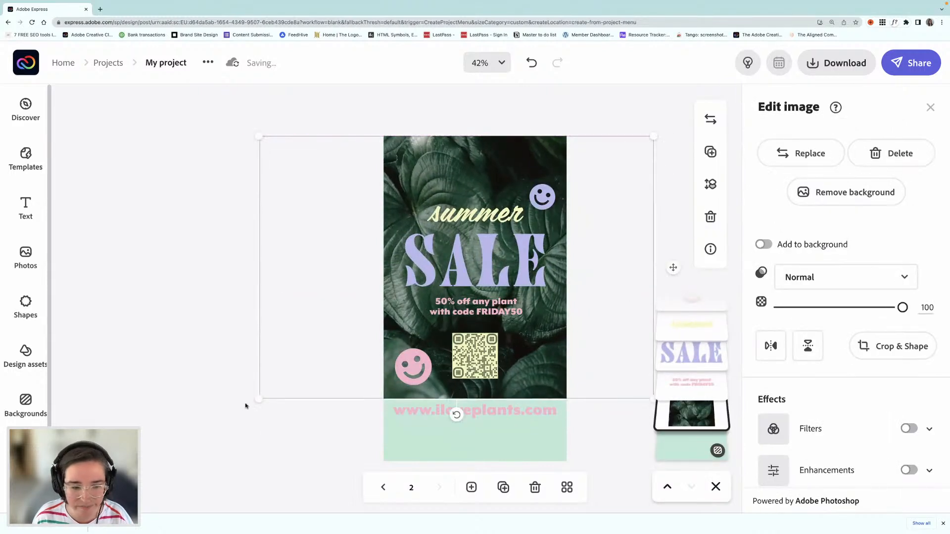
pyautogui.moveTo(258, 399); pyautogui.dragTo(157, 466)
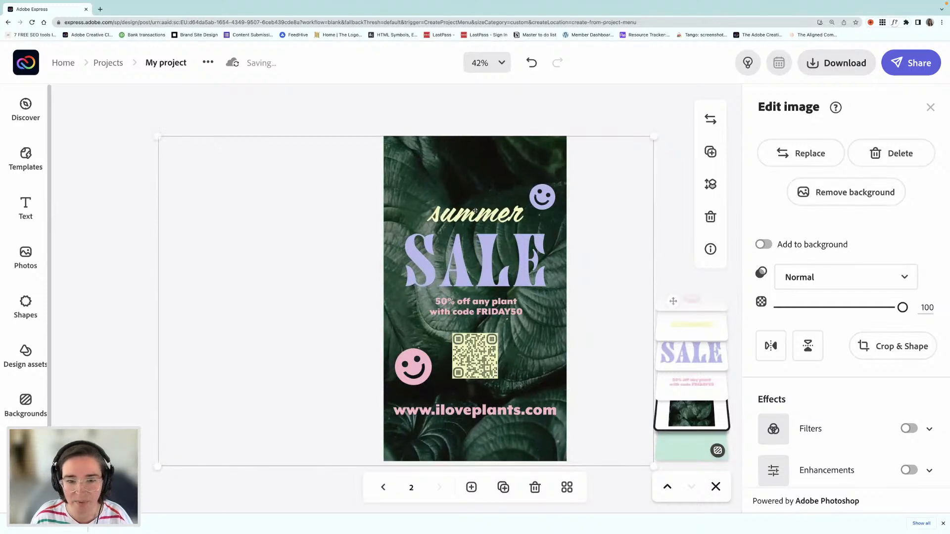
# Step: Nudge the purple and pink smileys slightly up and outward, and raise the web address a little
pyautogui.click(541, 205)
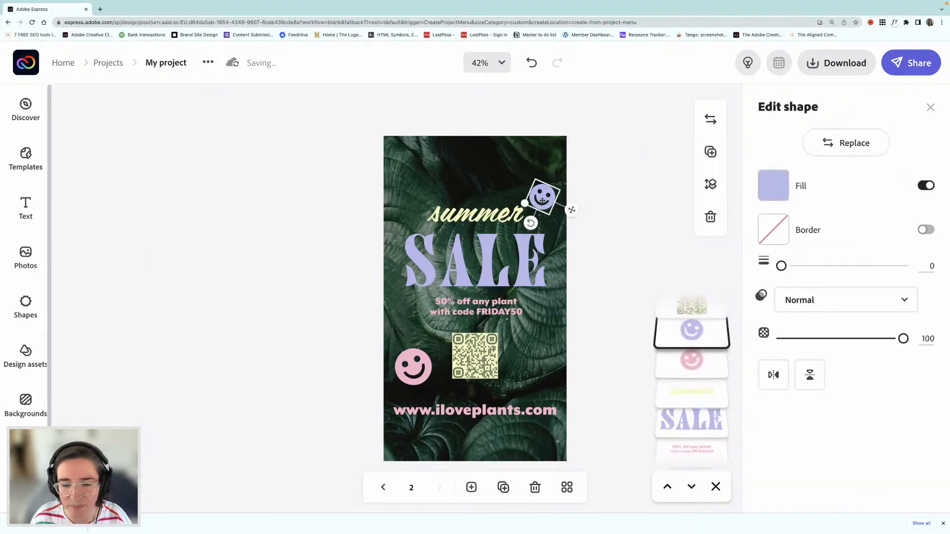
pyautogui.moveTo(546, 195); pyautogui.dragTo(549, 192)
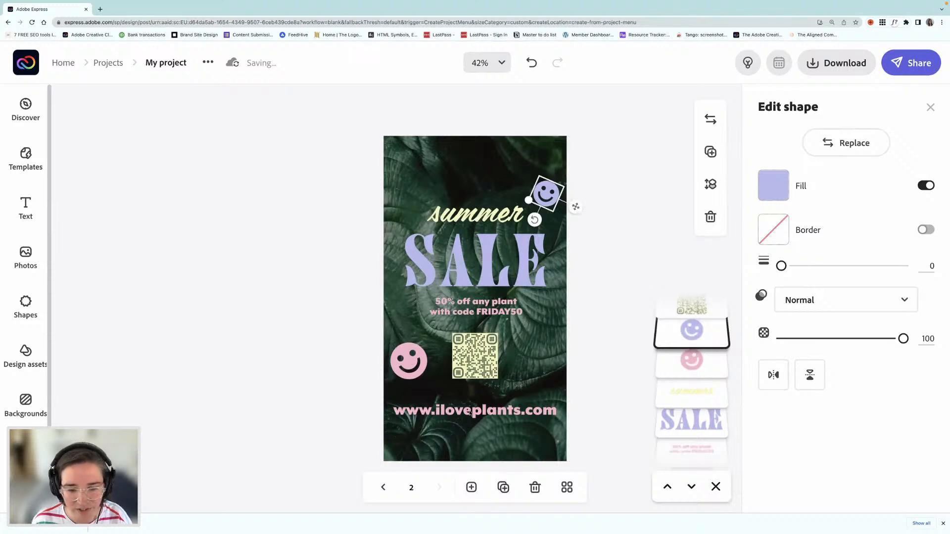
pyautogui.moveTo(486, 413); pyautogui.dragTo(486, 407)
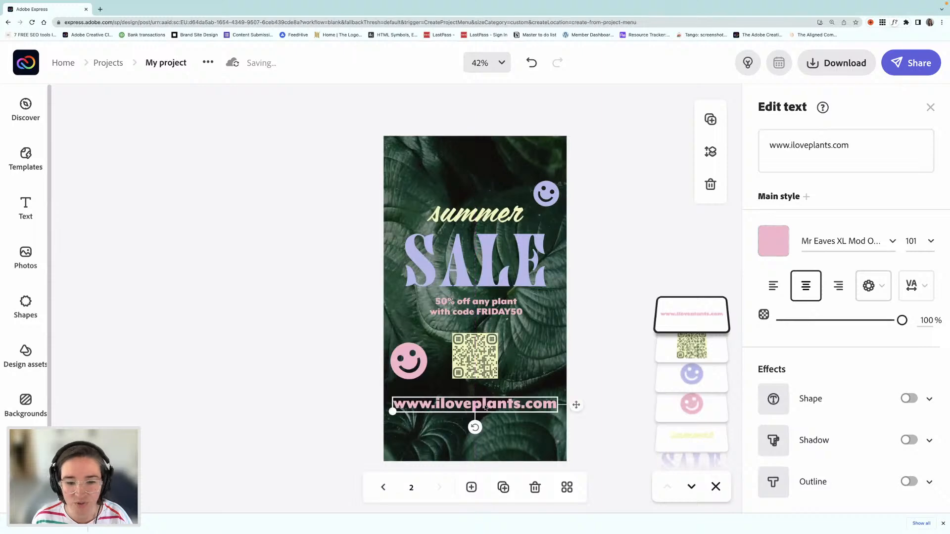
# Step: Delete the QR code from the story page and add a basic filled square shape in its place
pyautogui.click(478, 357)
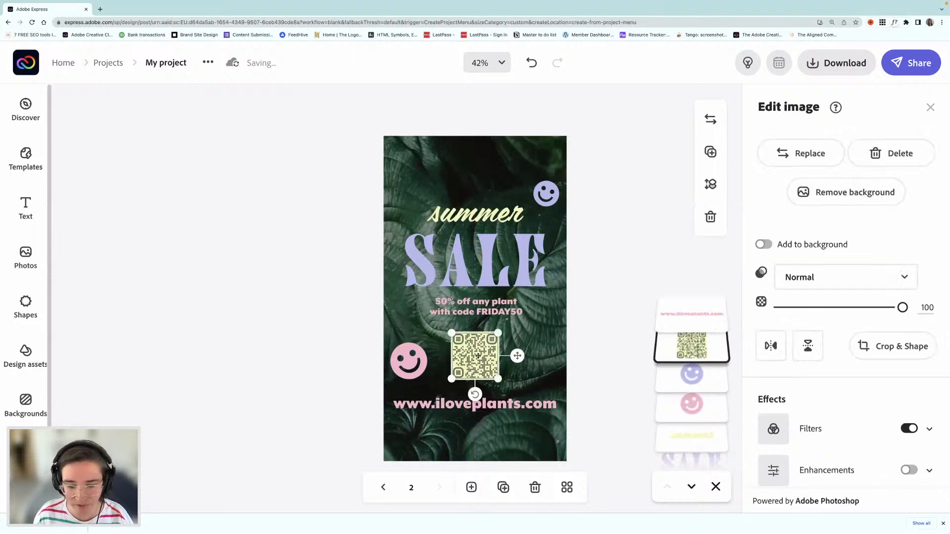
pyautogui.press('Delete')
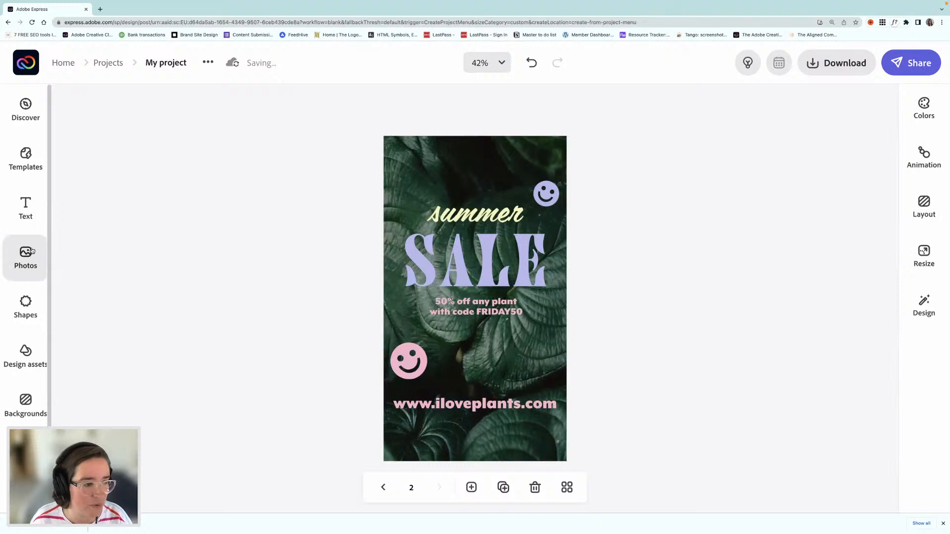
pyautogui.click(25, 306)
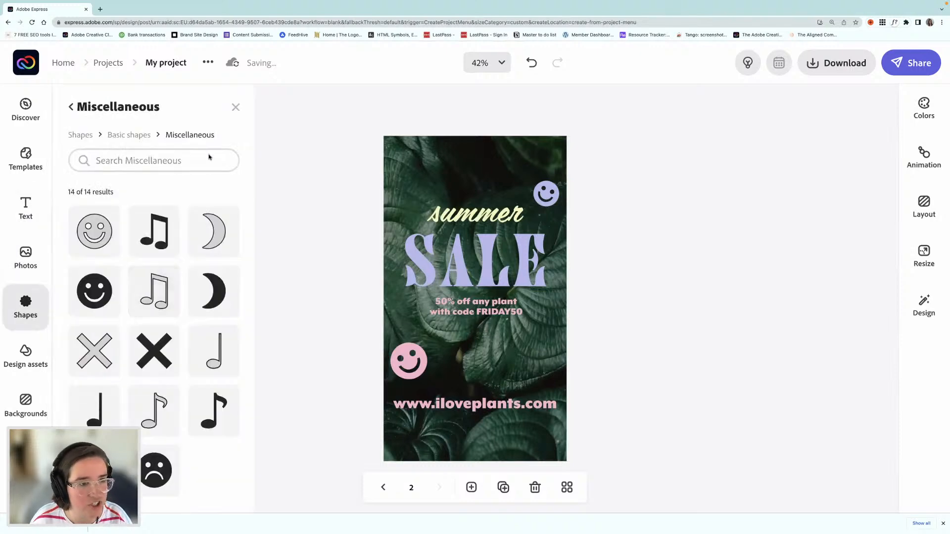
pyautogui.click(236, 107)
pyautogui.click(23, 310)
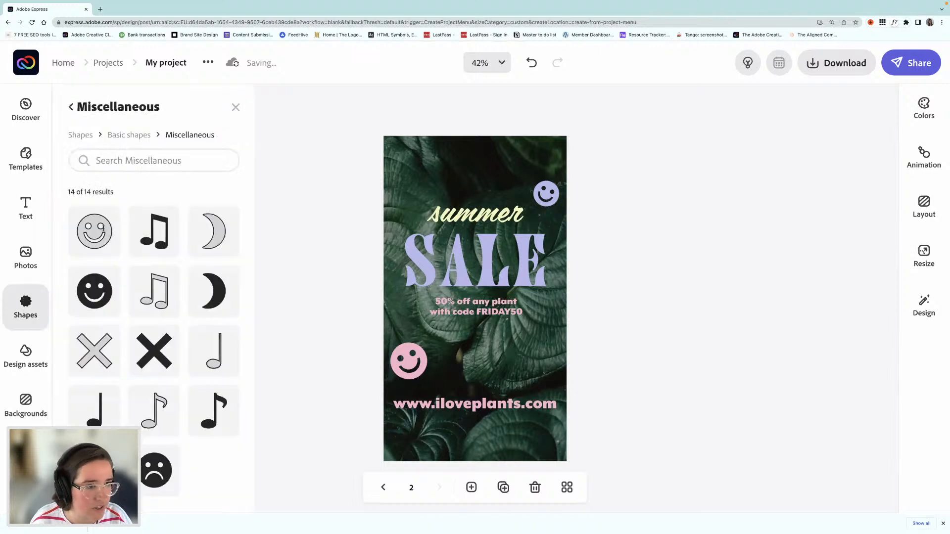
pyautogui.click(70, 107)
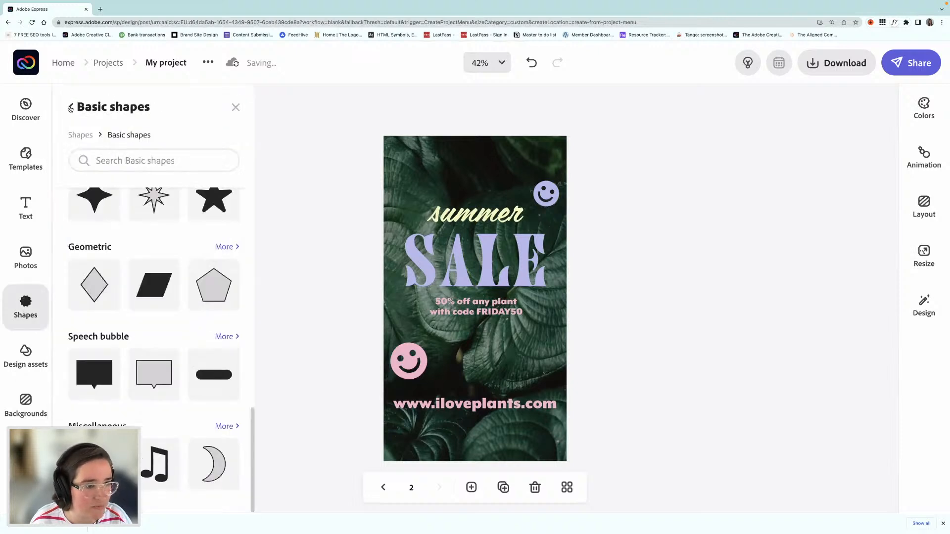
pyautogui.click(70, 107)
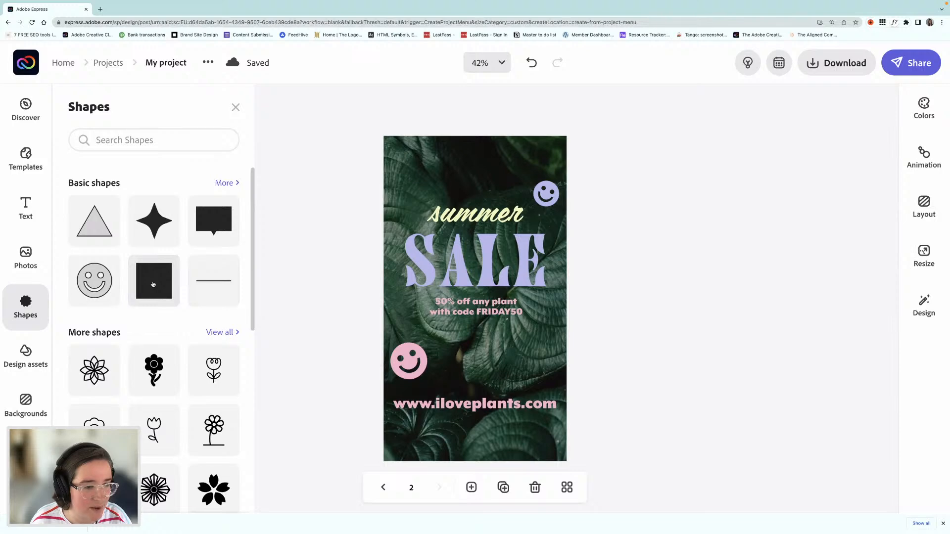
pyautogui.click(153, 284)
pyautogui.click(468, 363)
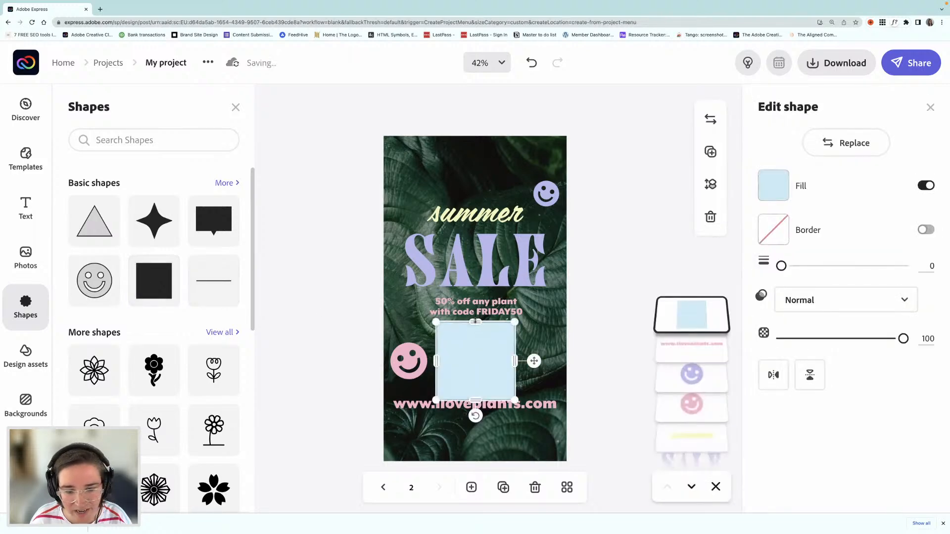
# Step: Reshape the square into a wide bar centered above the web address, and raise the pink smiley to the bar's upper-left corner
pyautogui.moveTo(475, 321); pyautogui.dragTo(540, 359)
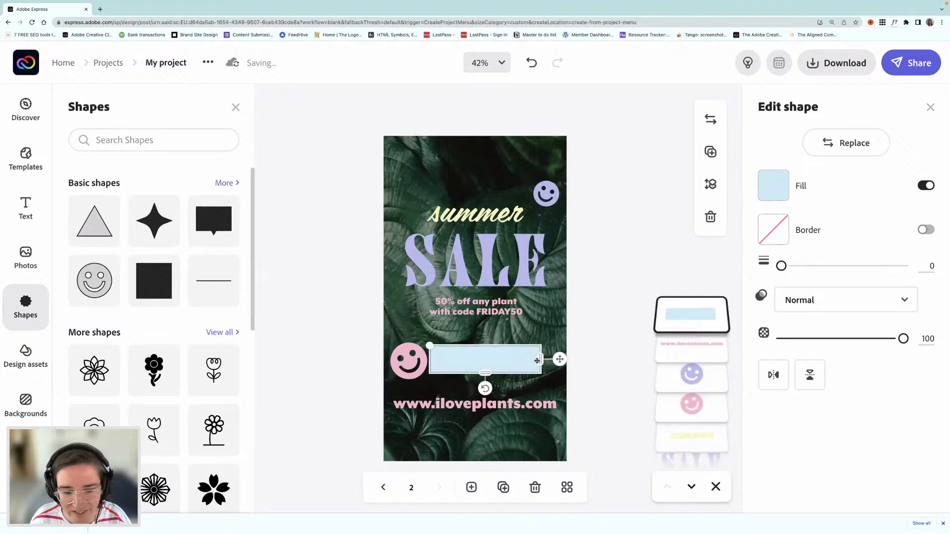
pyautogui.moveTo(413, 361); pyautogui.dragTo(410, 342)
pyautogui.moveTo(491, 369); pyautogui.dragTo(484, 360)
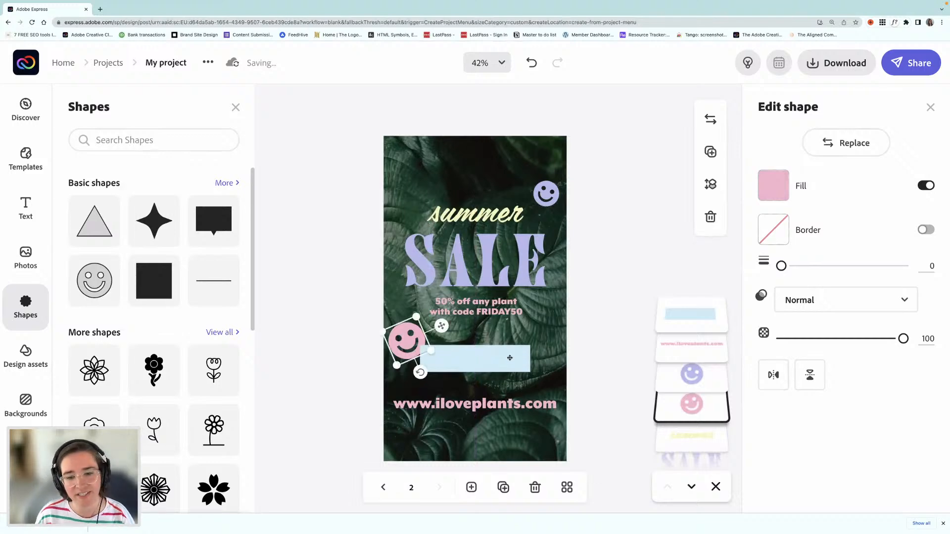
# Step: Fill the bar with the palette's pale yellow #F5F7B8 and place it behind the pink smiley in the layer order
pyautogui.click(510, 358)
pyautogui.click(773, 186)
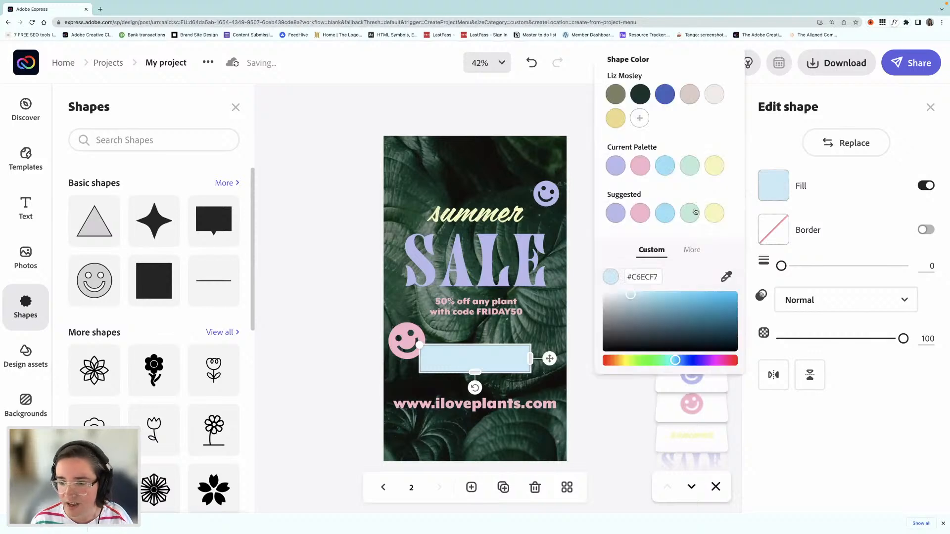
pyautogui.click(714, 166)
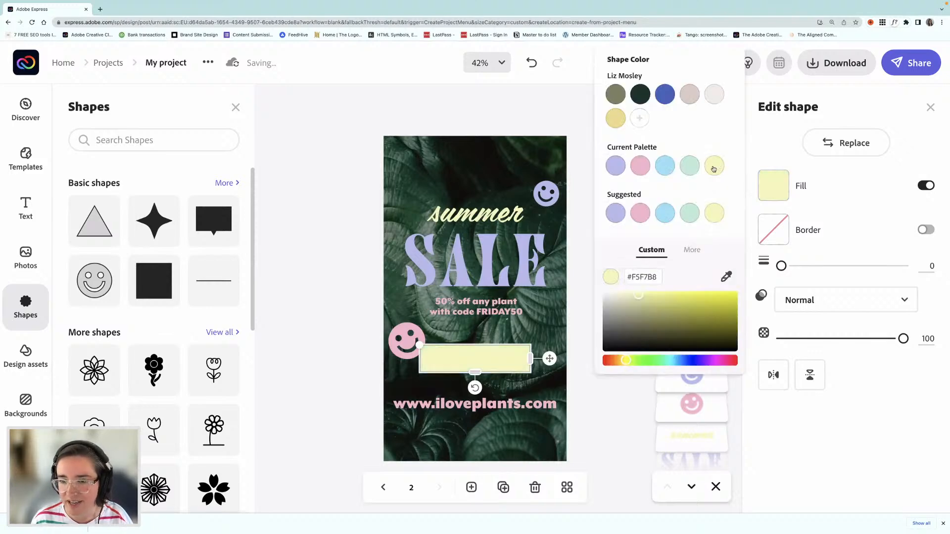
pyautogui.click(327, 355)
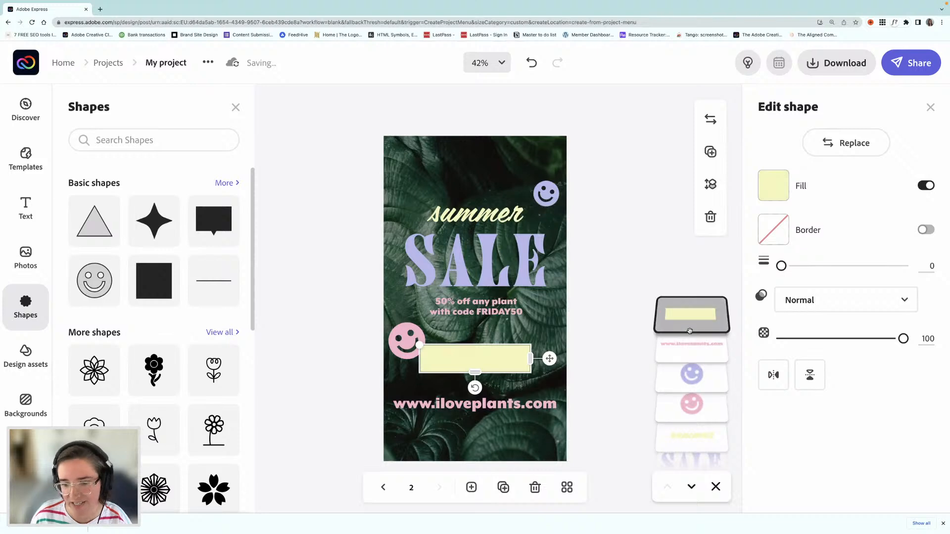
pyautogui.moveTo(708, 314); pyautogui.dragTo(681, 398)
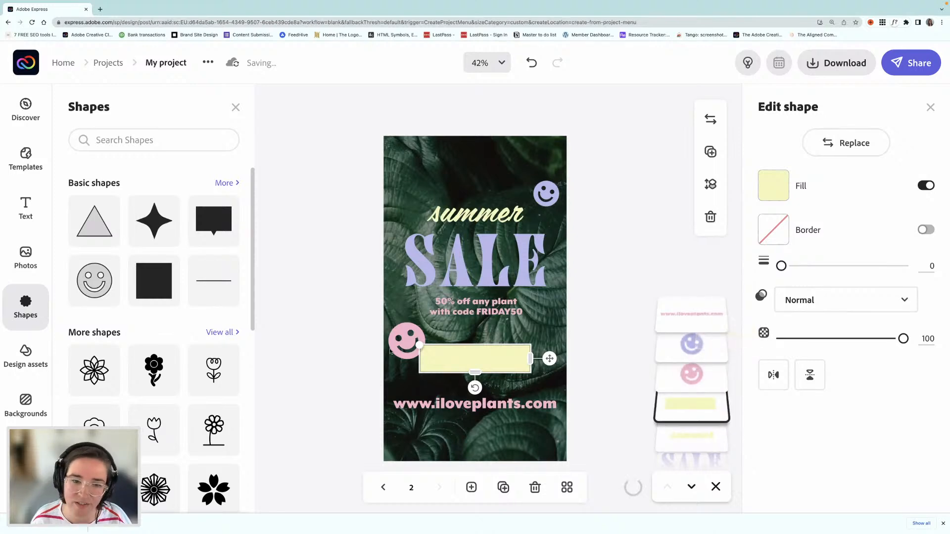
pyautogui.click(331, 340)
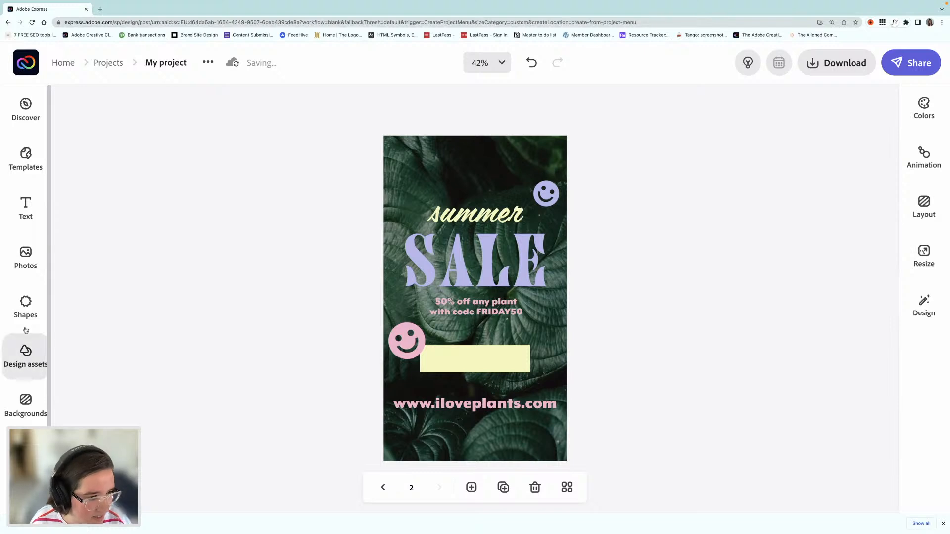
# Step: Return to the A5 page and search the shape library for "plant"
pyautogui.click(25, 304)
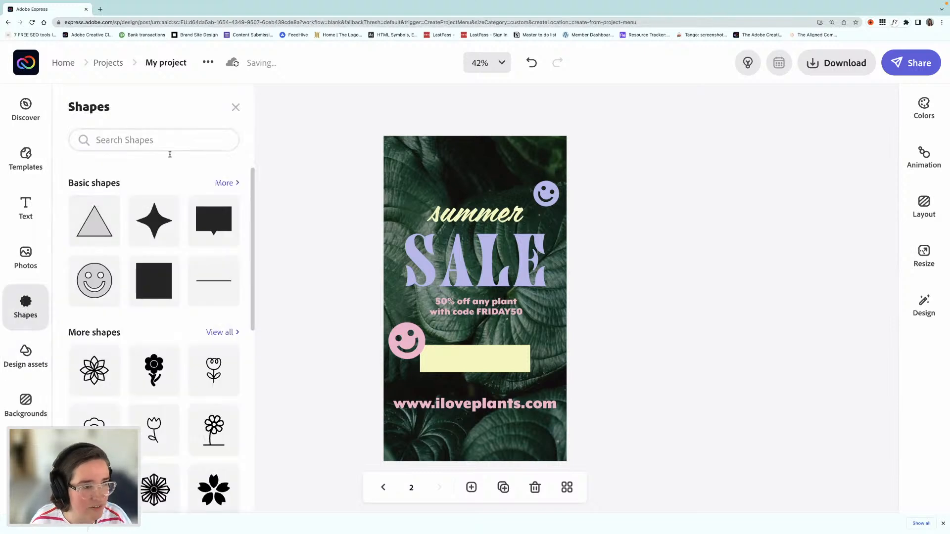
pyautogui.click(143, 140)
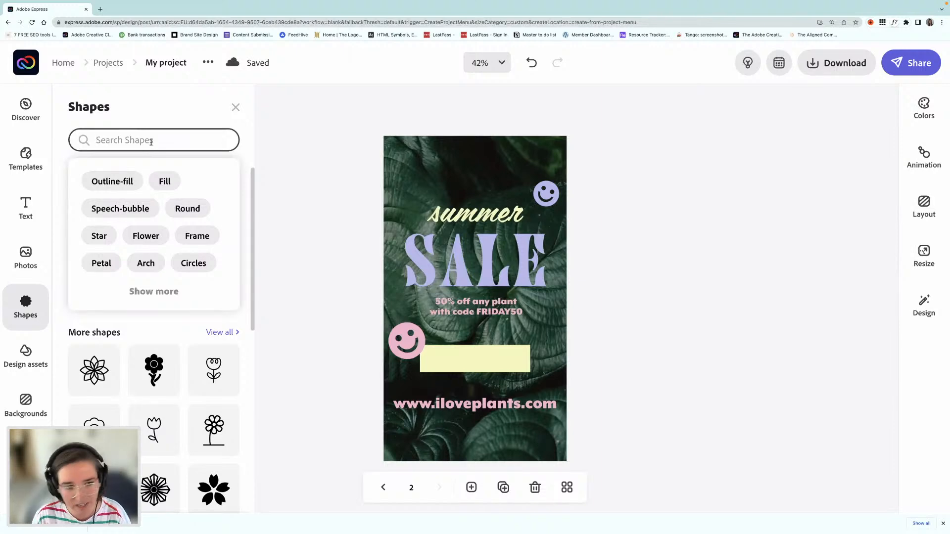
pyautogui.click(382, 489)
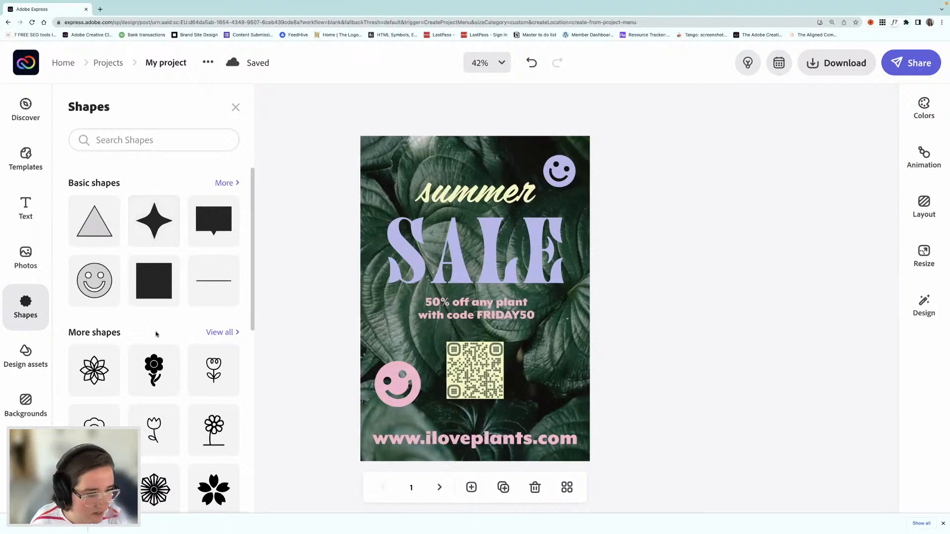
pyautogui.scroll(-4, 179, 341)
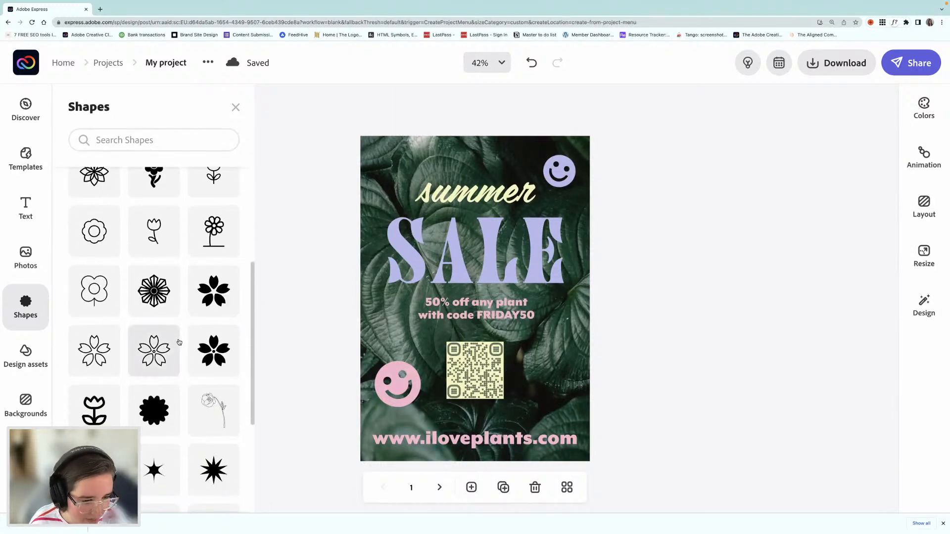
pyautogui.scroll(-3, 179, 342)
pyautogui.scroll(7, 179, 342)
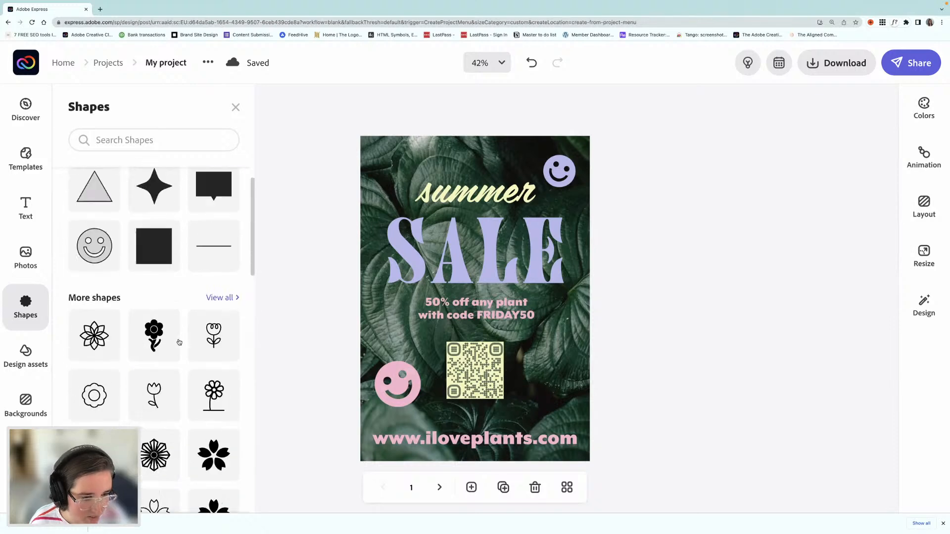
pyautogui.click(114, 140)
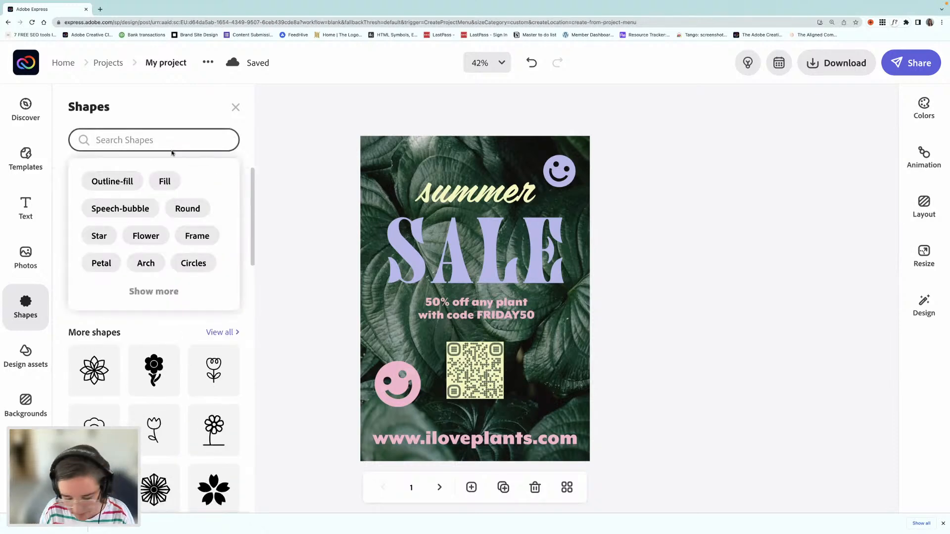
pyautogui.write('pant')
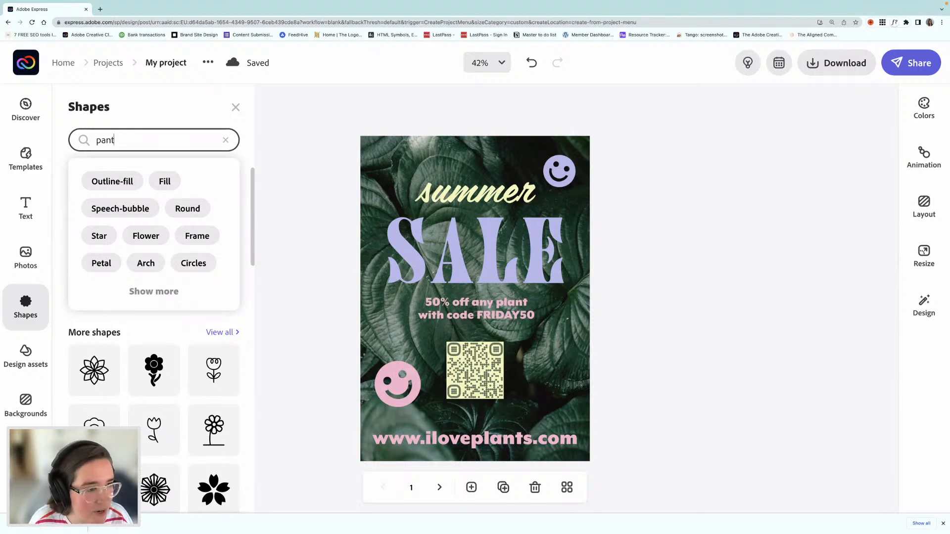
pyautogui.press('BackSpace')
pyautogui.press('BackSpace')
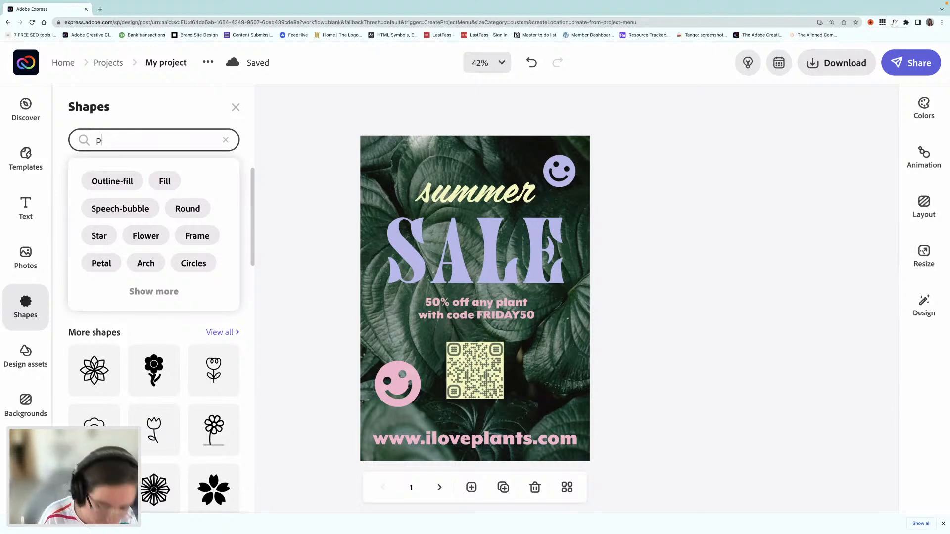
pyautogui.write('lant')
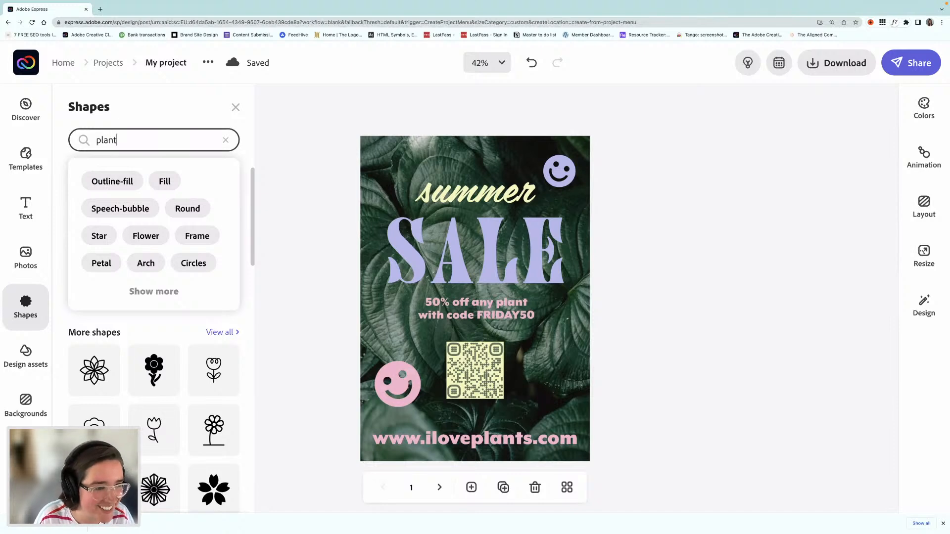
pyautogui.press('Return')
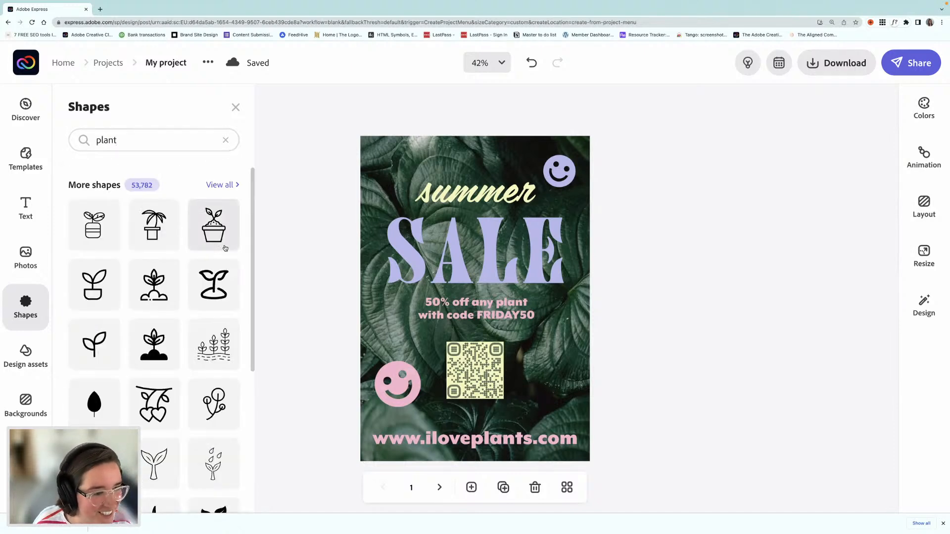
# Step: Add the solid potted plant shape, shrink it to a small icon, and center it near the top of the A5 page
pyautogui.scroll(-5, 181, 272)
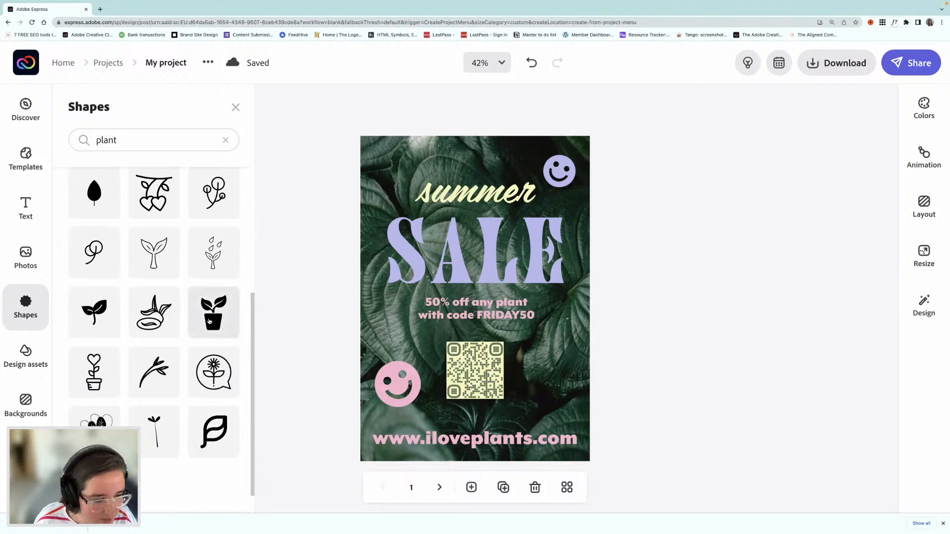
pyautogui.moveTo(210, 322); pyautogui.dragTo(488, 403)
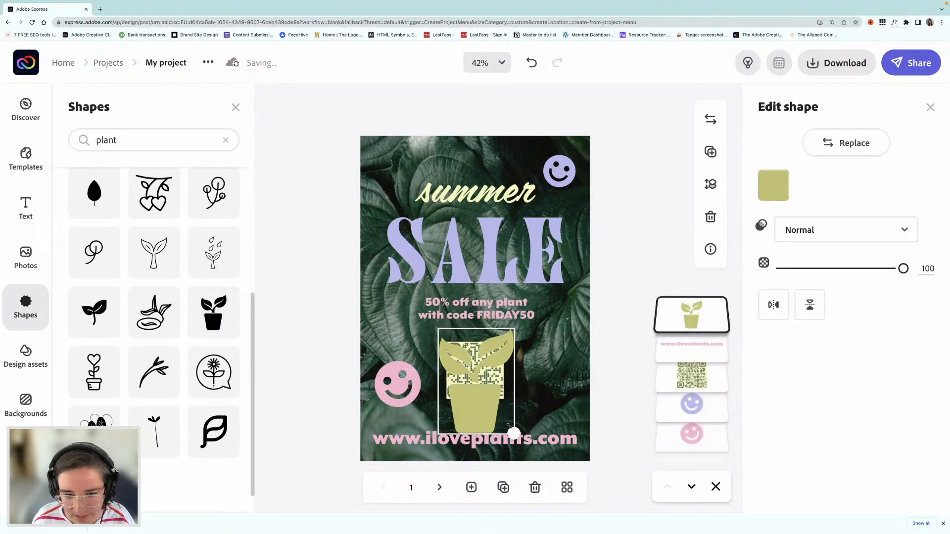
pyautogui.moveTo(515, 434); pyautogui.dragTo(484, 181)
pyautogui.moveTo(470, 213); pyautogui.dragTo(474, 194)
# Step: Group the summer, SALE and discount texts and lower the group below the plant icon, and move the QR code down beneath it
pyautogui.click(501, 202)
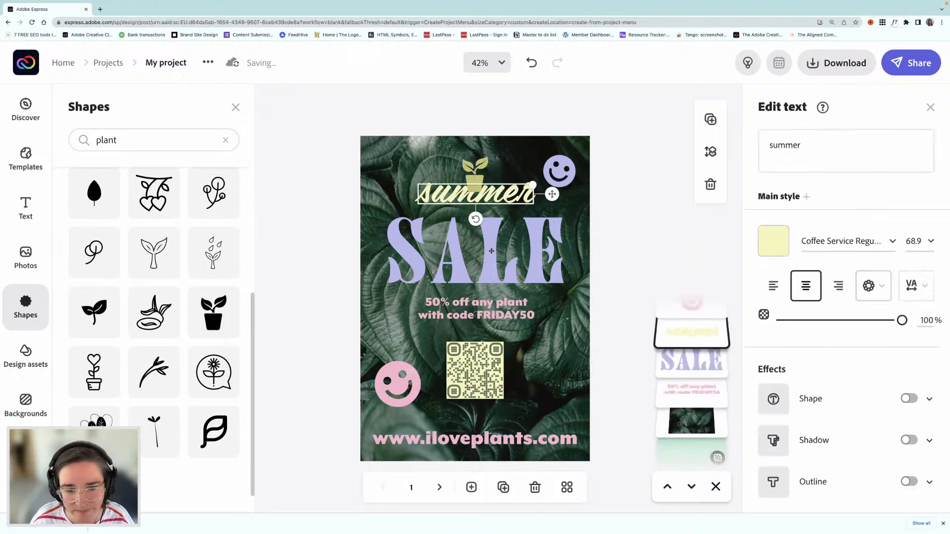
pyautogui.keyDown('shift'); pyautogui.click(487, 250); pyautogui.keyUp('shift')
pyautogui.keyDown('shift'); pyautogui.click(484, 315); pyautogui.keyUp('shift')
pyautogui.hotkey('ctrl', 'g')
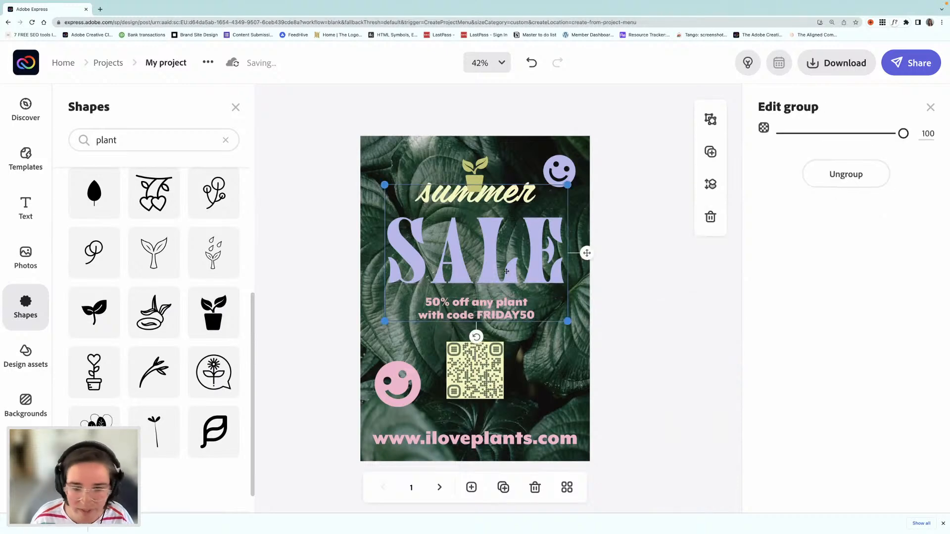
pyautogui.moveTo(490, 247); pyautogui.dragTo(494, 266)
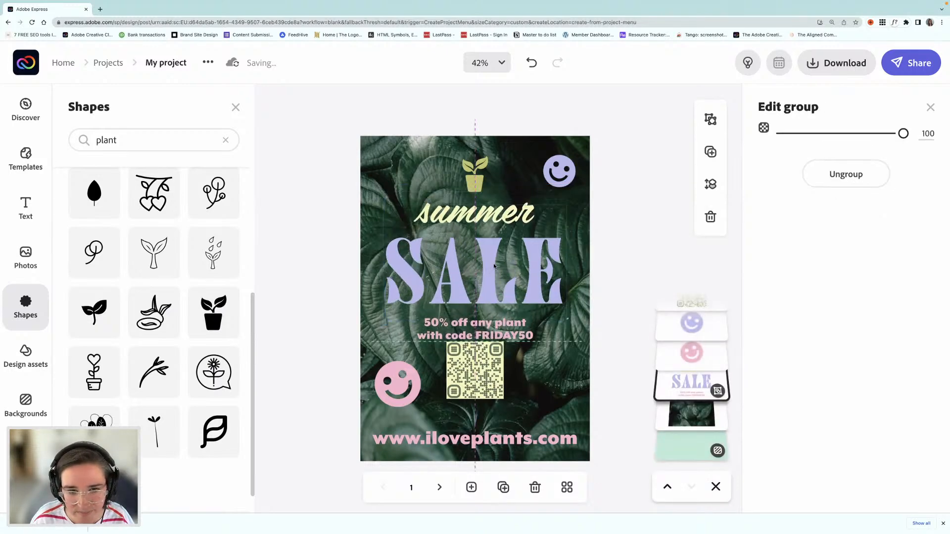
pyautogui.moveTo(481, 367); pyautogui.dragTo(480, 392)
# Step: Recolor the plant icon and the web address with the palette's light blue #95E1F7
pyautogui.click(480, 192)
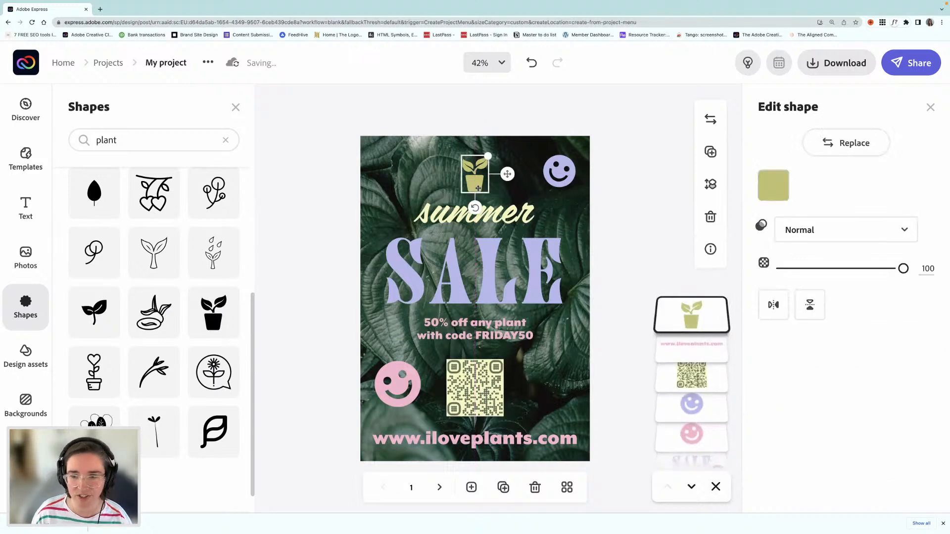
pyautogui.click(780, 187)
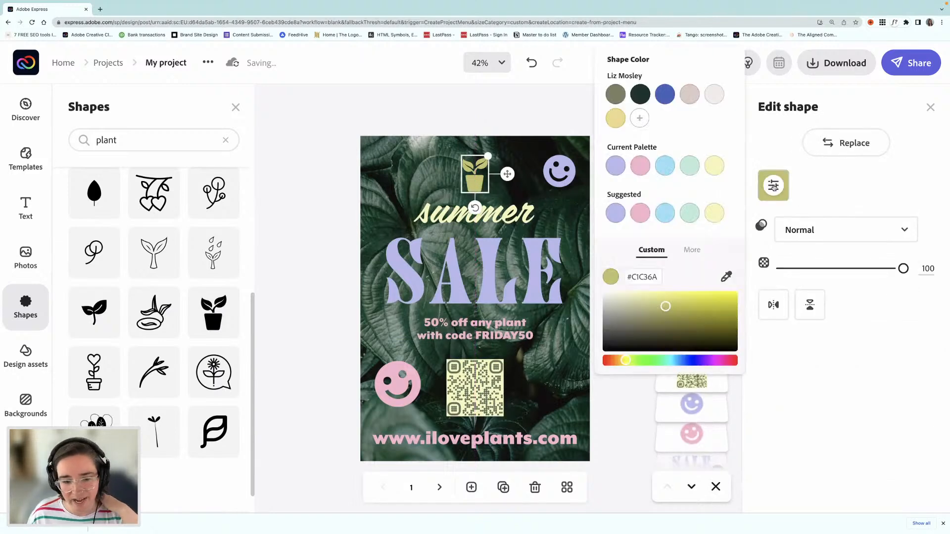
pyautogui.click(666, 168)
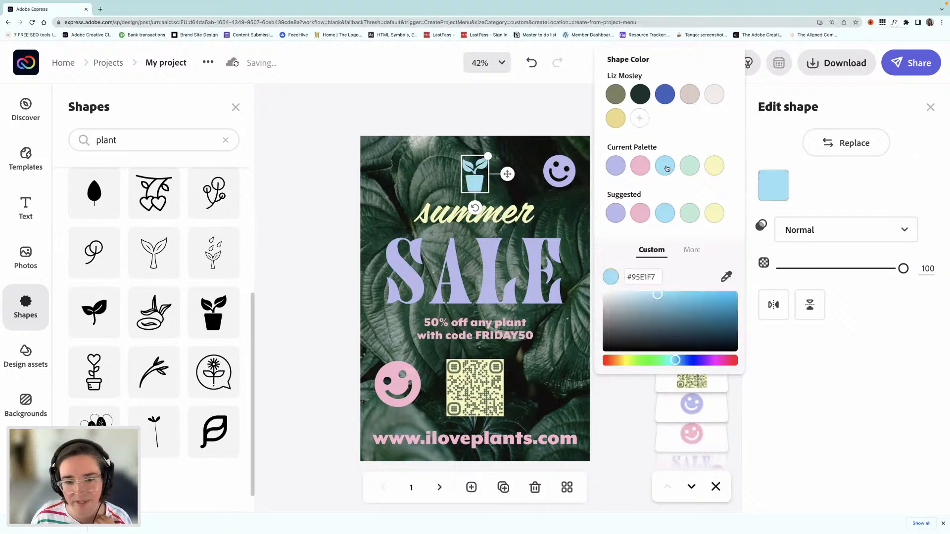
pyautogui.click(272, 215)
pyautogui.click(691, 343)
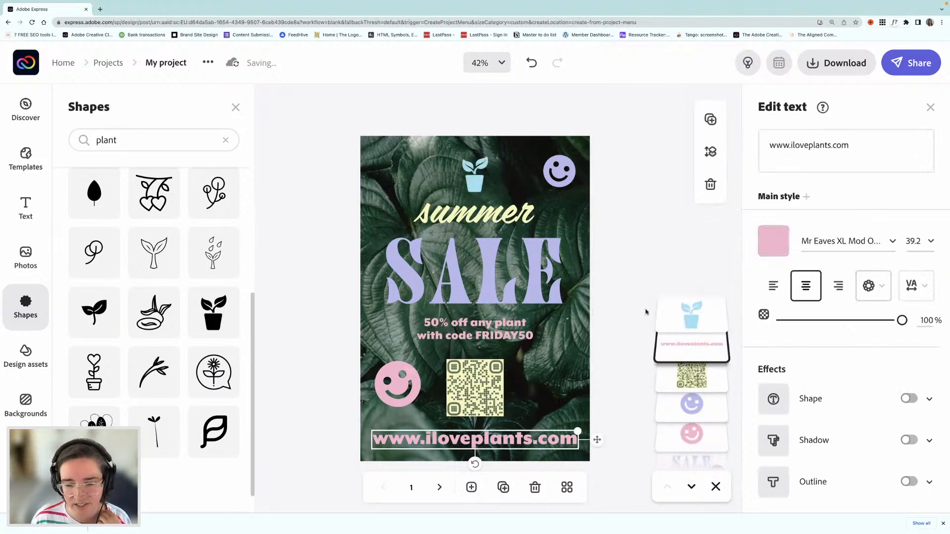
pyautogui.click(772, 241)
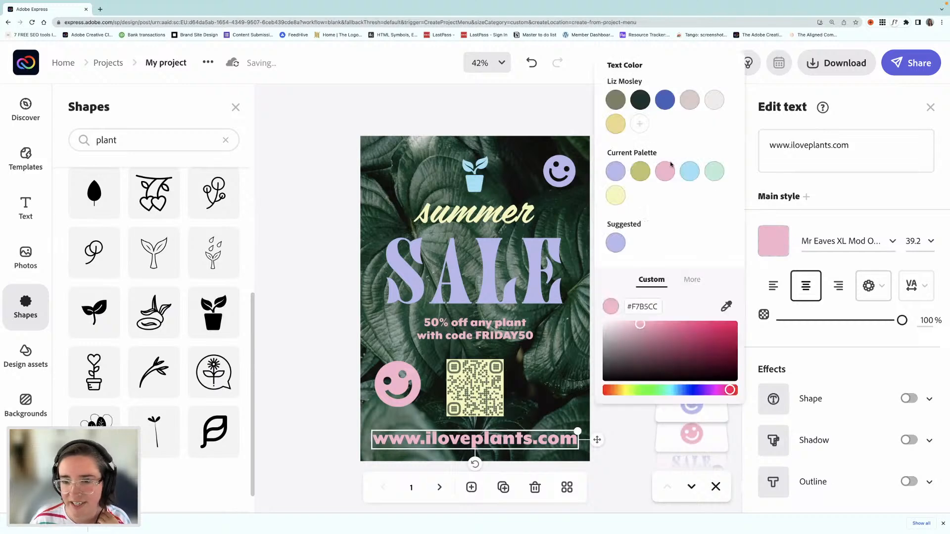
pyautogui.click(690, 174)
pyautogui.click(296, 281)
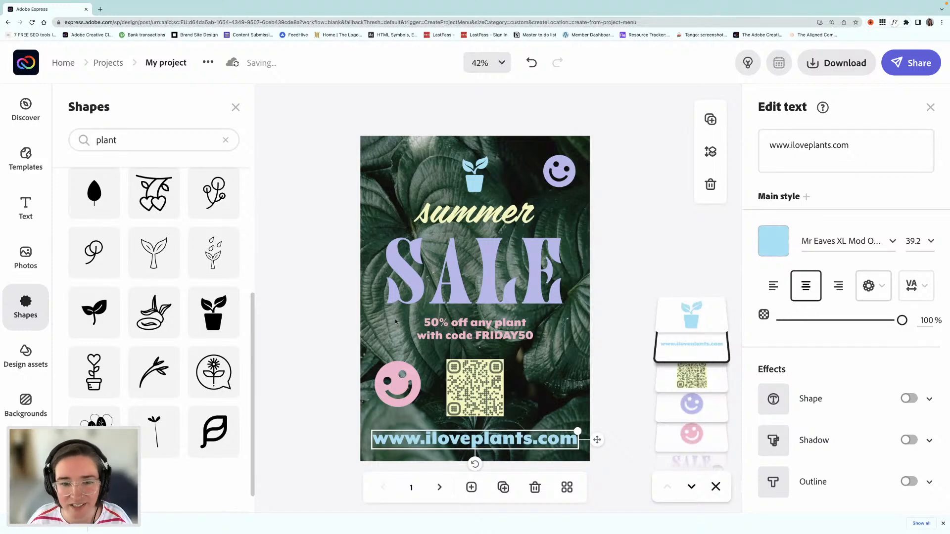
# Step: Nudge the A5 page's pink smiley slightly down and outward, and tilt it a little further counterclockwise
pyautogui.click(416, 378)
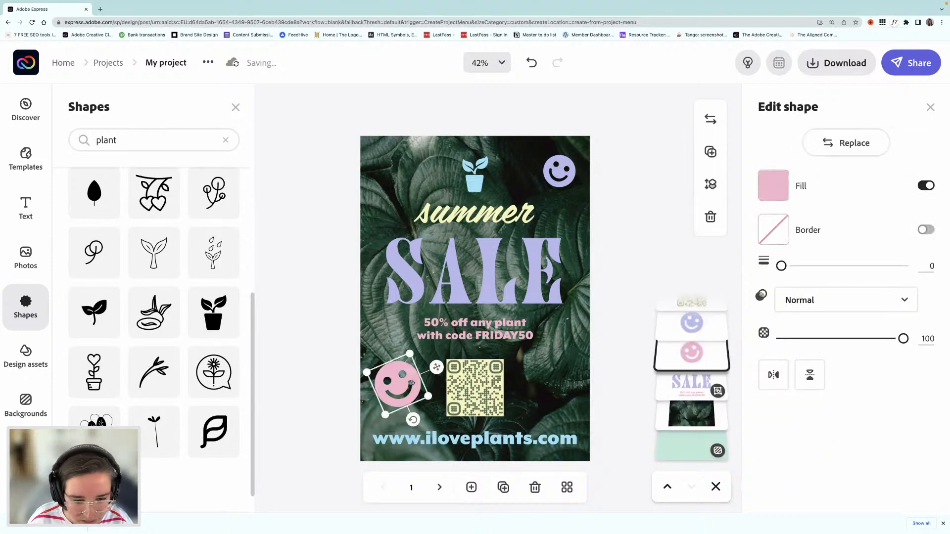
pyautogui.moveTo(413, 383); pyautogui.dragTo(411, 387)
pyautogui.moveTo(414, 424); pyautogui.dragTo(414, 422)
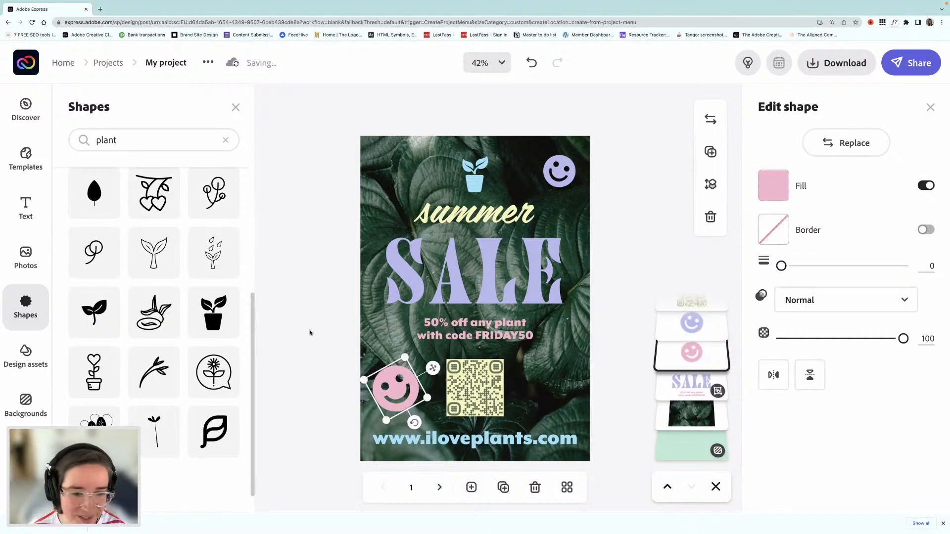
pyautogui.click(311, 332)
# Step: Copy the blue plant icon to the Instagram story page and center it above the word summer
pyautogui.click(469, 179)
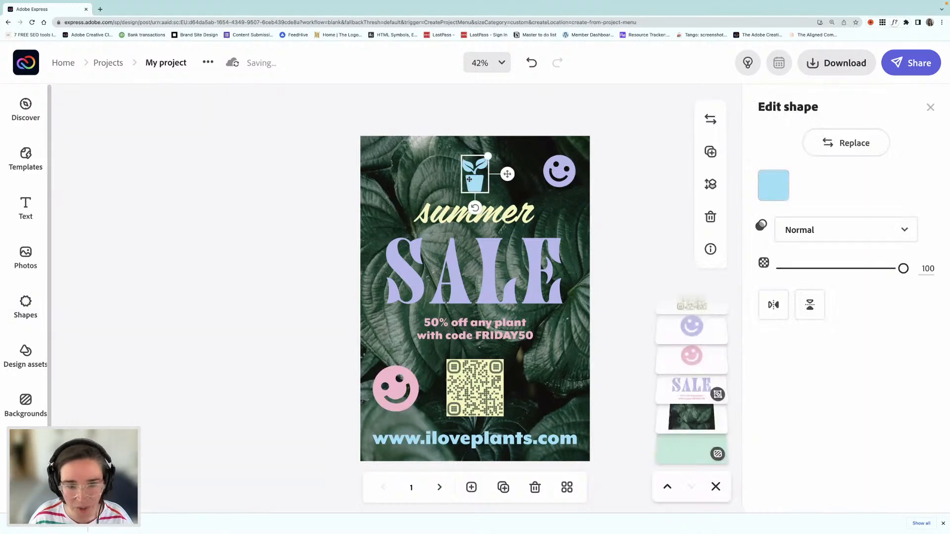
pyautogui.click(439, 488)
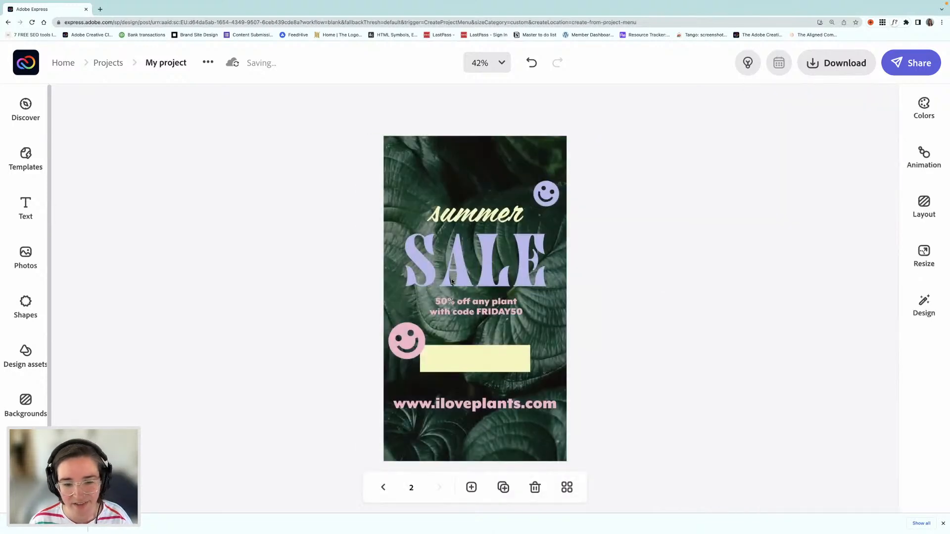
pyautogui.moveTo(485, 186); pyautogui.dragTo(473, 185)
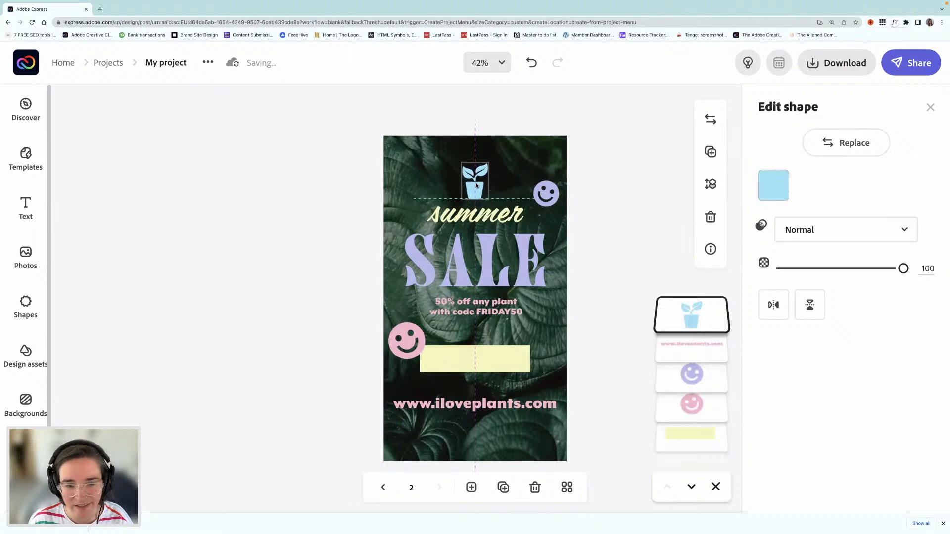
# Step: Select the story's summer, SALE and discount texts together and move them slightly down, away from the plant icon
pyautogui.click(481, 303)
pyautogui.keyDown('shift'); pyautogui.click(484, 260); pyautogui.keyUp('shift')
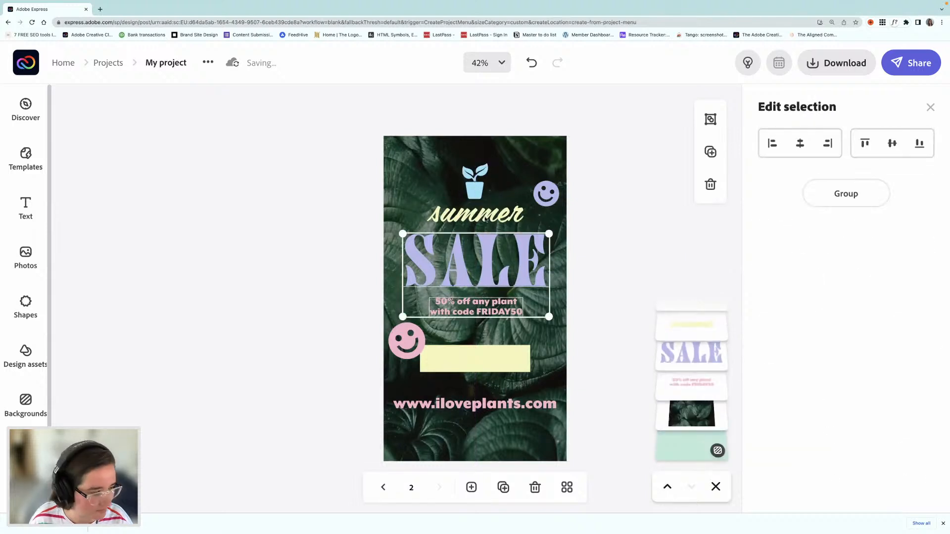
pyautogui.keyDown('shift'); pyautogui.click(488, 217); pyautogui.keyUp('shift')
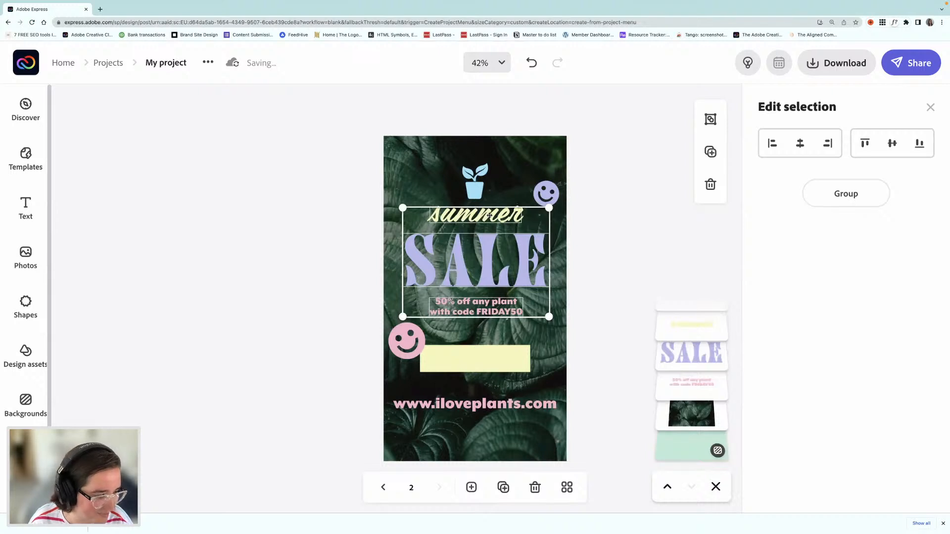
pyautogui.moveTo(489, 214); pyautogui.dragTo(489, 225)
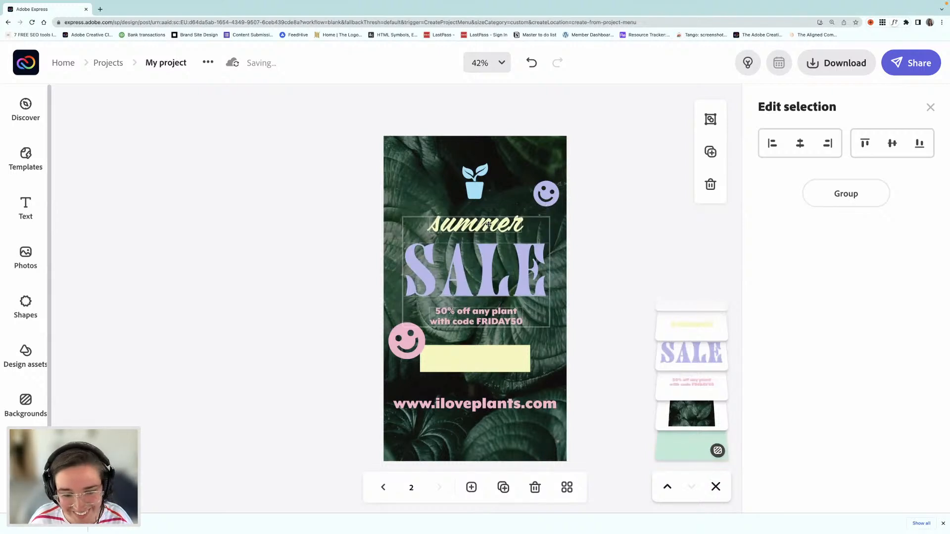
# Step: Move the story's pink smiley and pale yellow bar down together, leaving more room below the discount text
pyautogui.click(404, 357)
pyautogui.keyDown('shift'); pyautogui.click(474, 364); pyautogui.keyUp('shift')
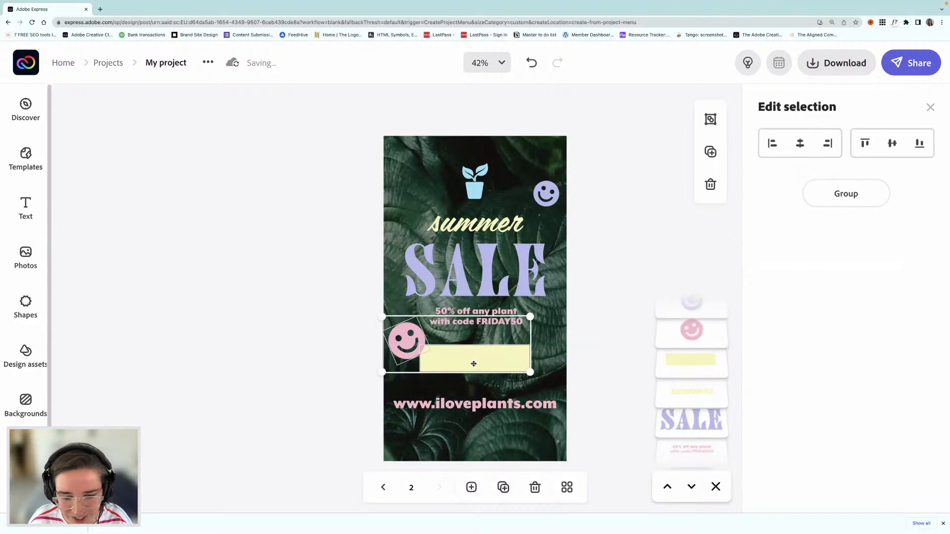
pyautogui.moveTo(494, 362); pyautogui.dragTo(494, 365)
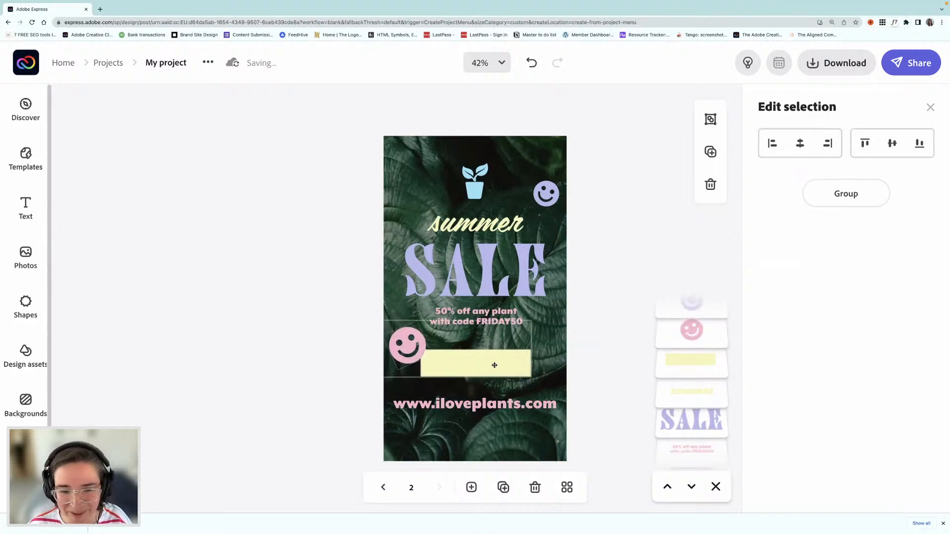
pyautogui.click(344, 304)
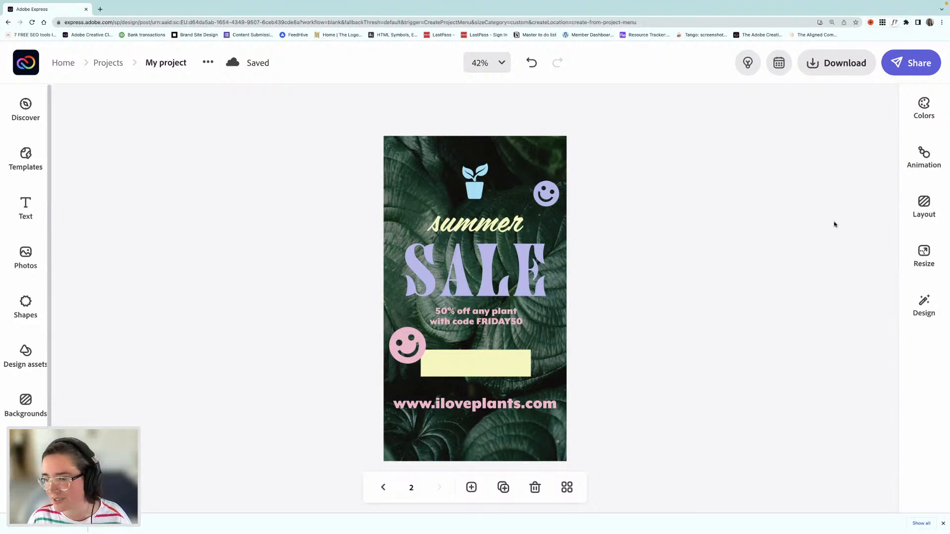
# Step: Duplicate the Instagram story page and resize the copy to the Instagram portrait format, 1080 x 1350
pyautogui.click(503, 488)
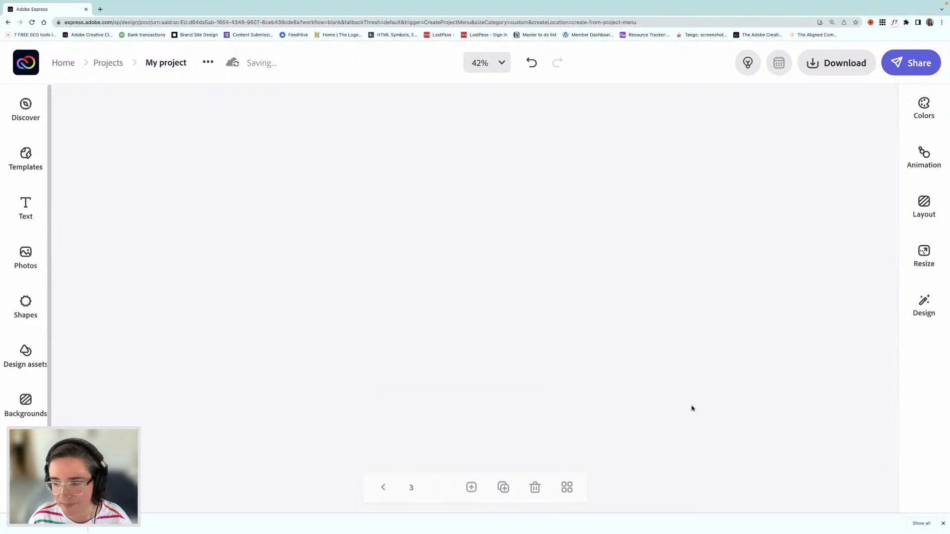
pyautogui.click(926, 257)
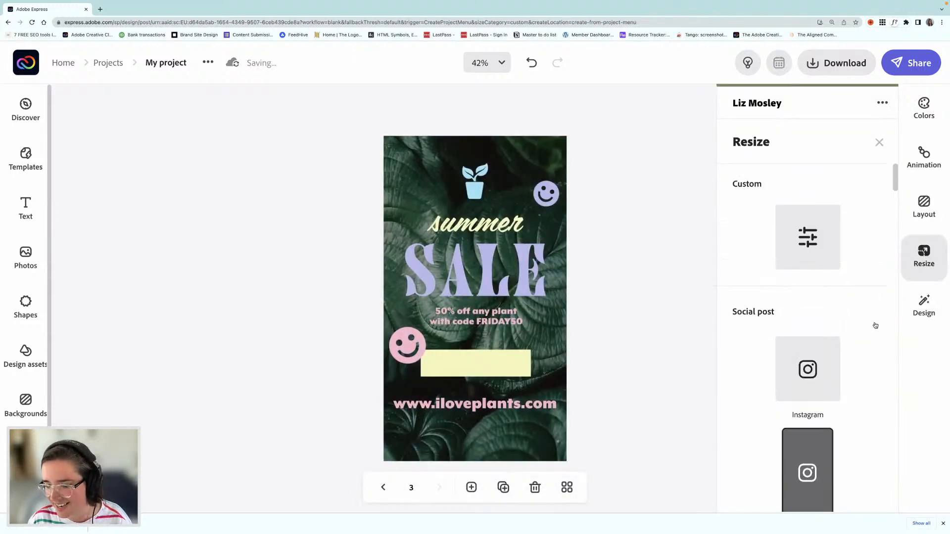
pyautogui.scroll(-5, 875, 326)
pyautogui.scroll(-1, 876, 325)
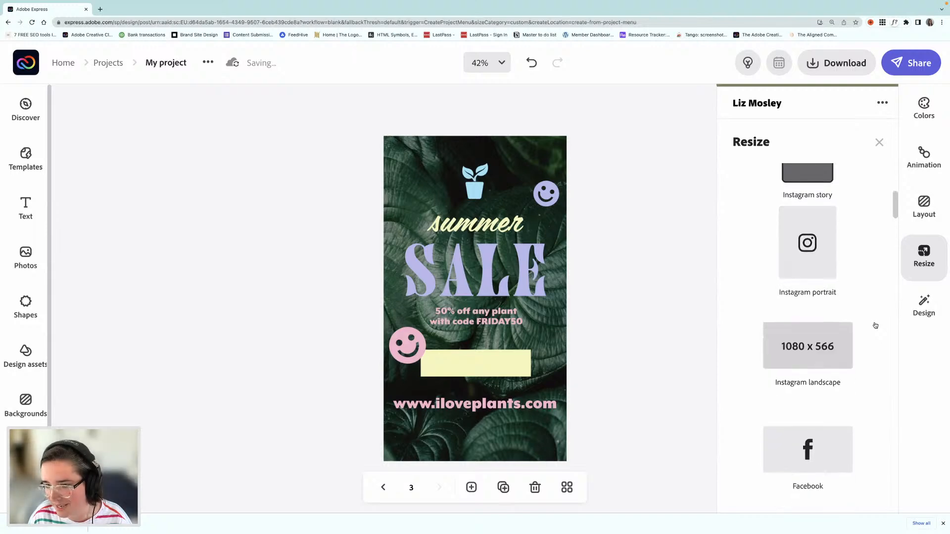
pyautogui.click(792, 261)
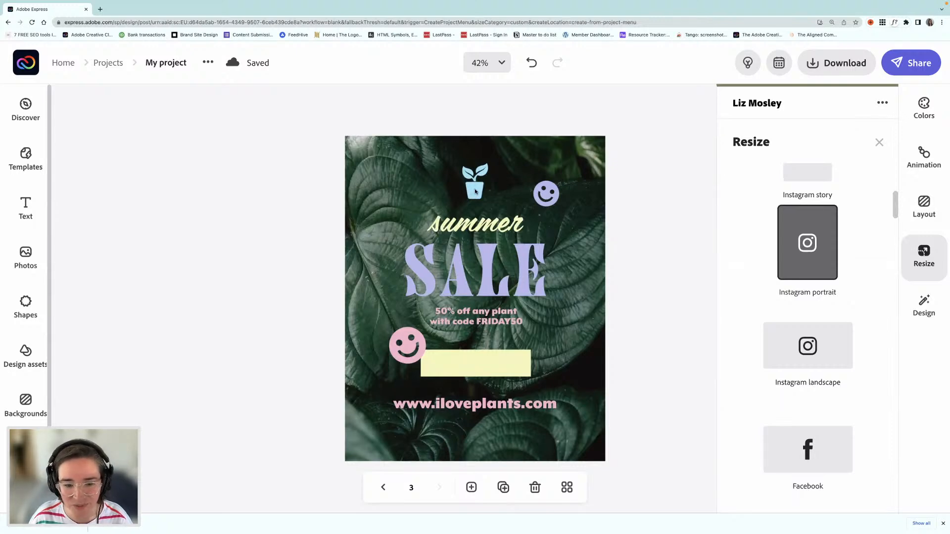
# Step: Move the web address closer to the portrait page's bottom edge, enlarge it to size 96.3 and center it horizontally
pyautogui.click(482, 408)
pyautogui.moveTo(482, 408); pyautogui.dragTo(458, 431)
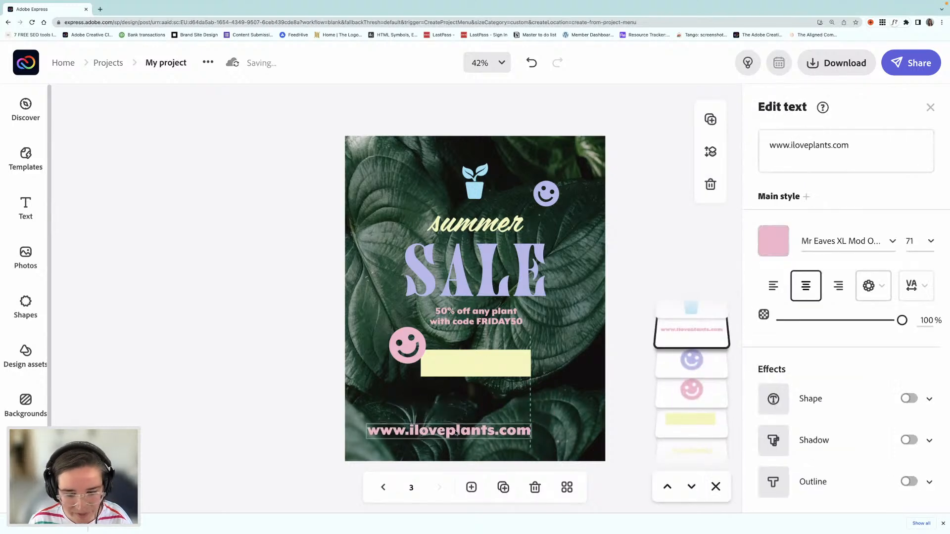
pyautogui.moveTo(550, 429); pyautogui.dragTo(594, 412)
pyautogui.moveTo(526, 432); pyautogui.dragTo(526, 431)
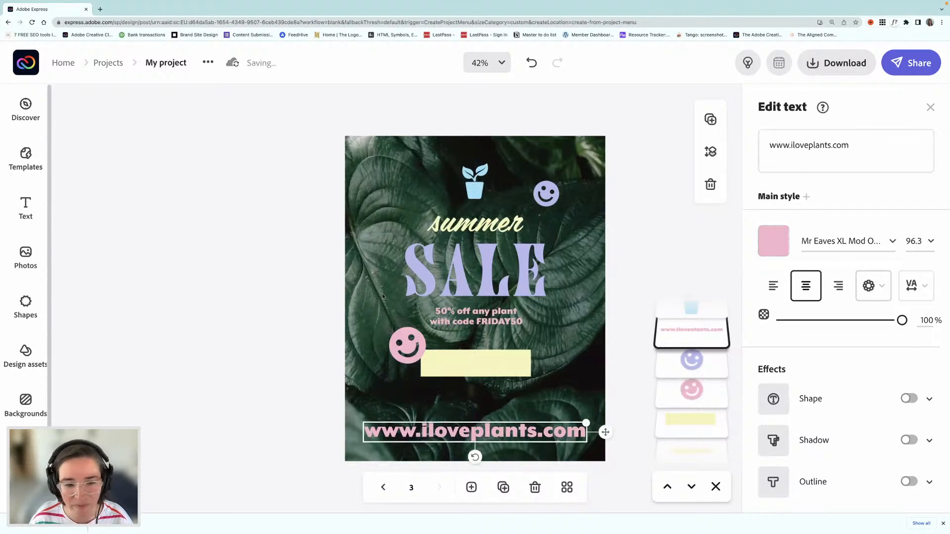
# Step: Delete the pale yellow bar and move the pink smiley down and outward toward the page's left edge
pyautogui.click(442, 361)
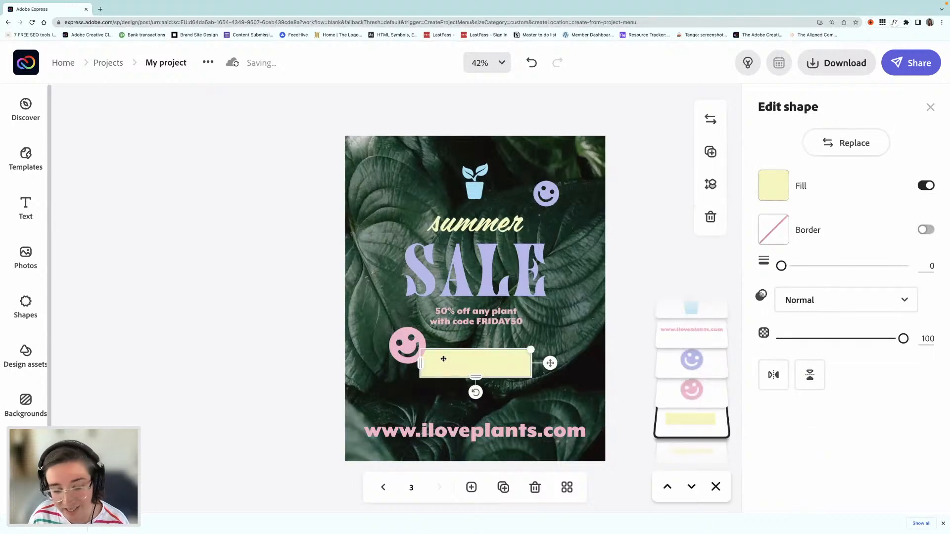
pyautogui.press('Delete')
pyautogui.click(411, 348)
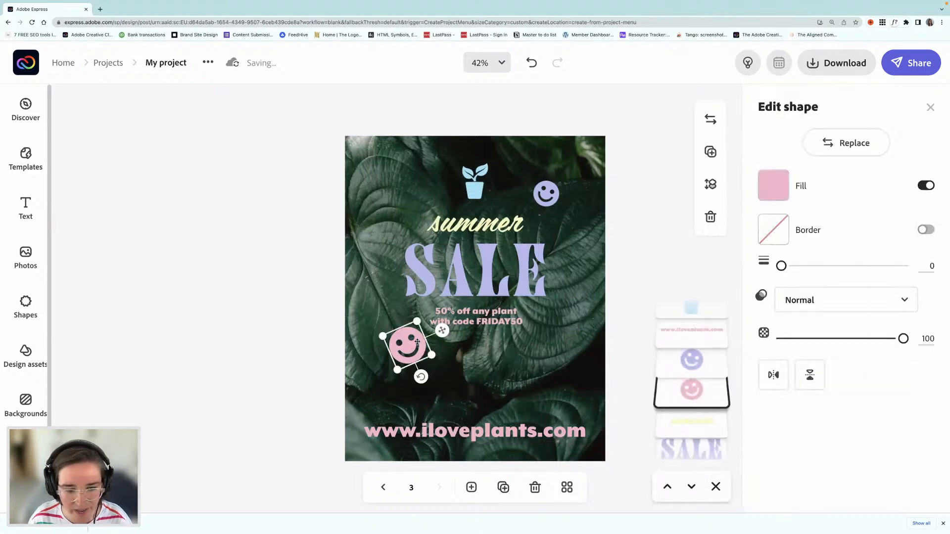
pyautogui.moveTo(409, 347); pyautogui.dragTo(388, 365)
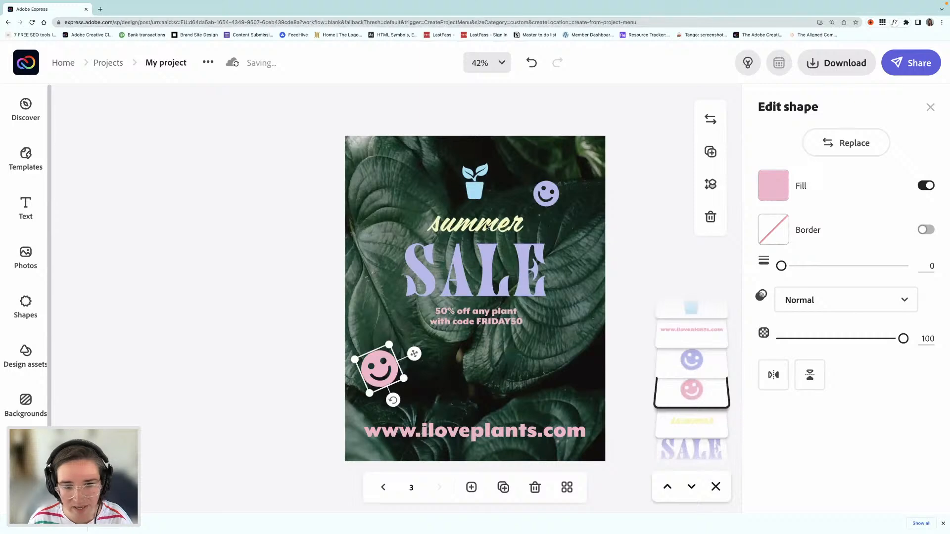
# Step: Group the summer, SALE and discount texts, enlarge the group to span most of the page width and center it
pyautogui.click(488, 226)
pyautogui.keyDown('shift'); pyautogui.click(488, 271); pyautogui.keyUp('shift')
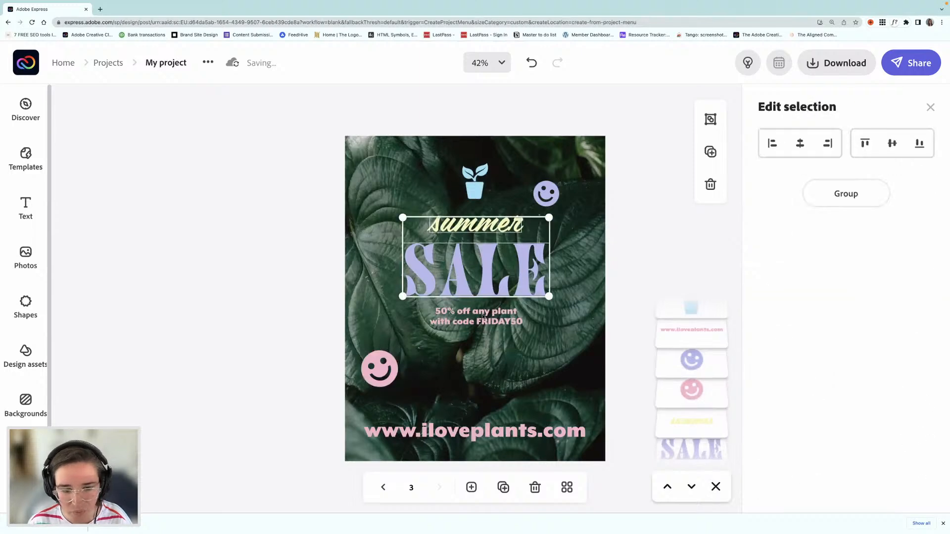
pyautogui.keyDown('shift'); pyautogui.click(483, 316); pyautogui.keyUp('shift')
pyautogui.press('super+g')
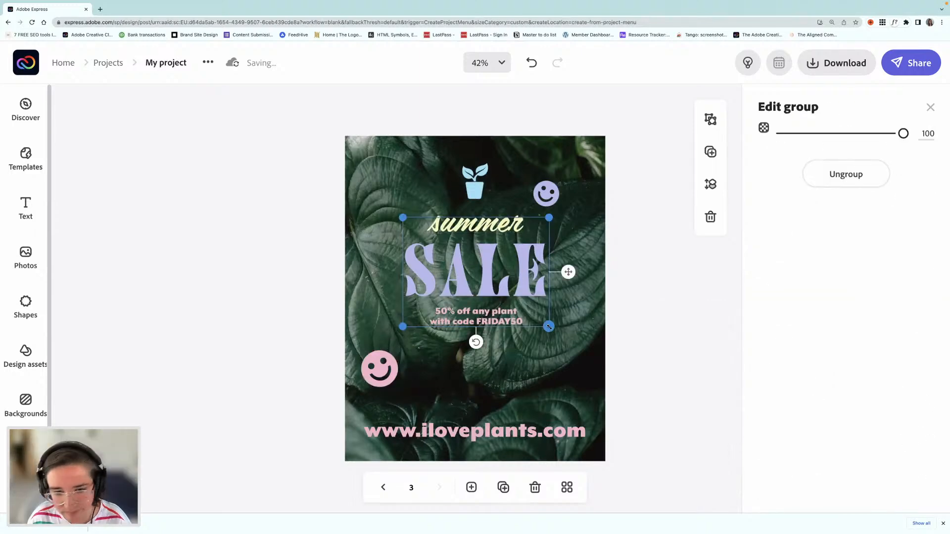
pyautogui.moveTo(548, 327); pyautogui.dragTo(604, 368)
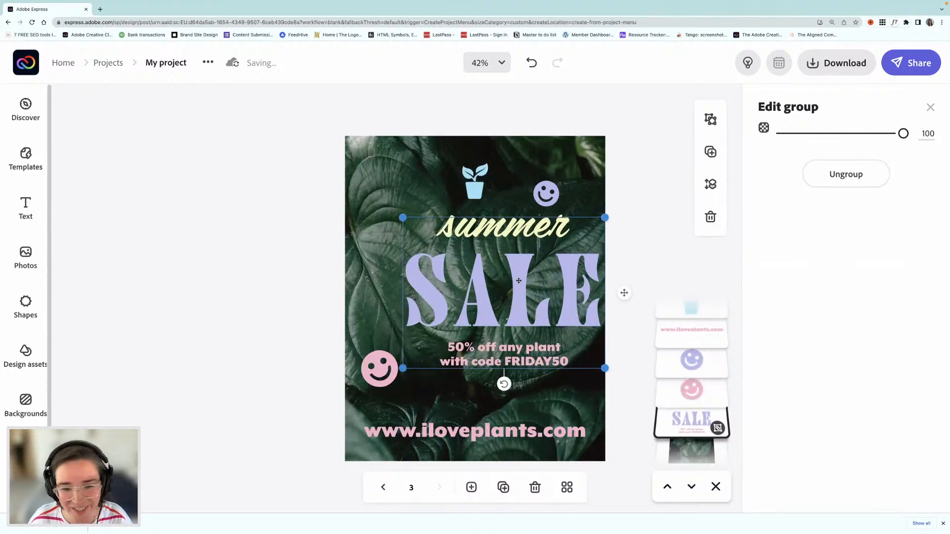
pyautogui.moveTo(519, 281); pyautogui.dragTo(492, 278)
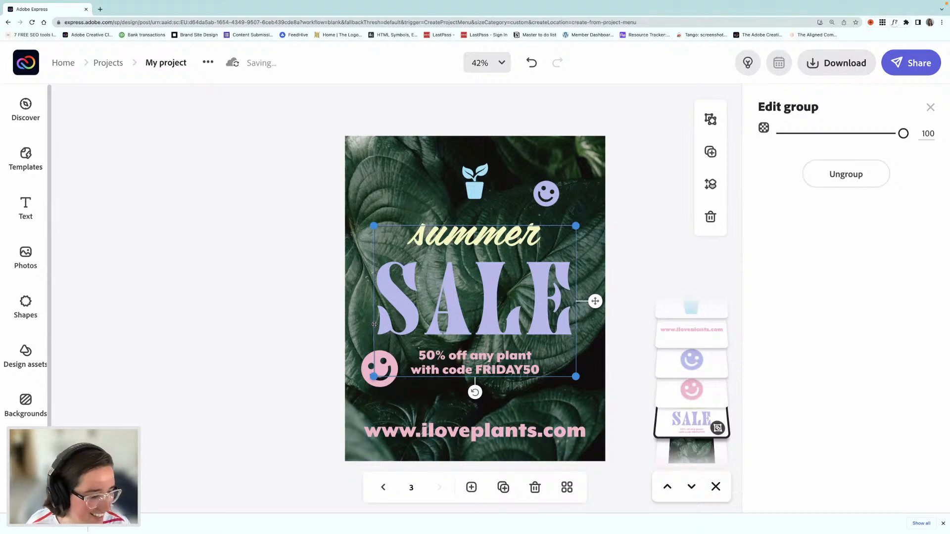
# Step: Arrange the decorations around the text: pink smiley lower and farther out, plant icon slightly down, purple smiley enlarged near the page's upper-right corner
pyautogui.click(361, 371)
pyautogui.moveTo(361, 372); pyautogui.dragTo(364, 379)
pyautogui.moveTo(483, 190); pyautogui.dragTo(484, 197)
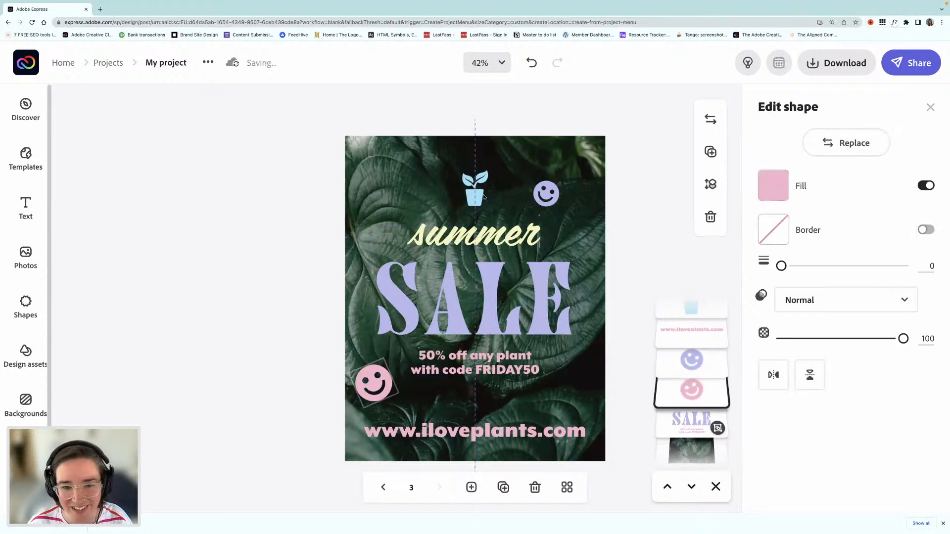
pyautogui.click(547, 196)
pyautogui.moveTo(554, 211); pyautogui.dragTo(564, 182)
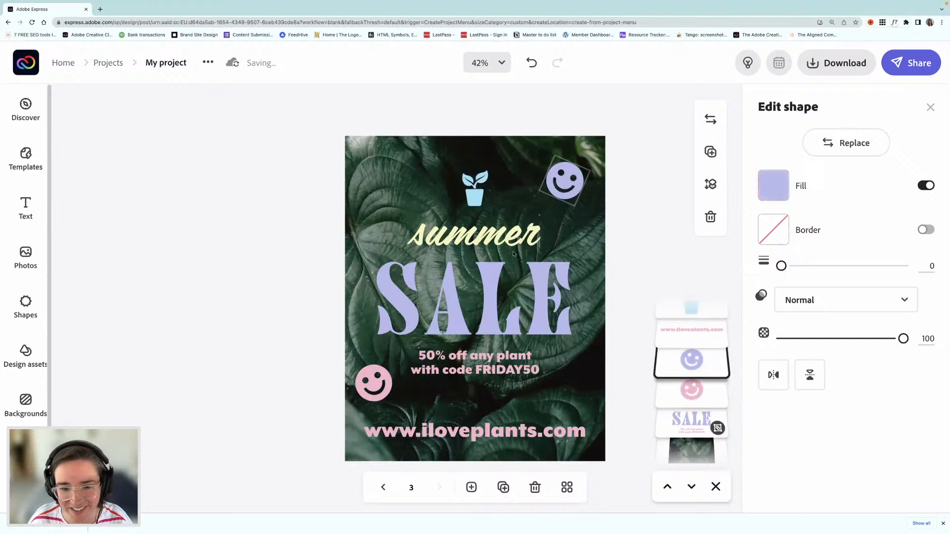
# Step: Move the grouped sale text up slightly and nudge the plant icon up above the word summer
pyautogui.click(488, 238)
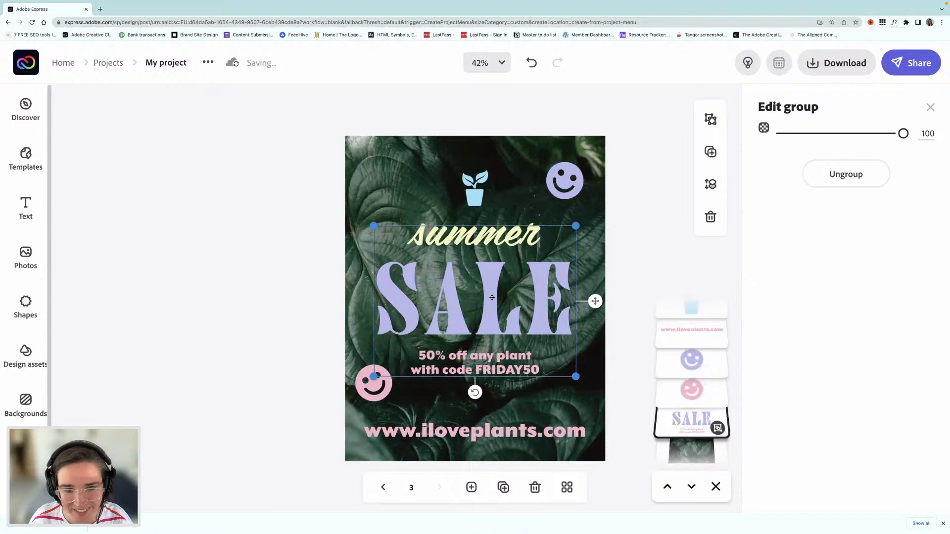
pyautogui.moveTo(492, 297); pyautogui.dragTo(493, 287)
pyautogui.click(475, 193)
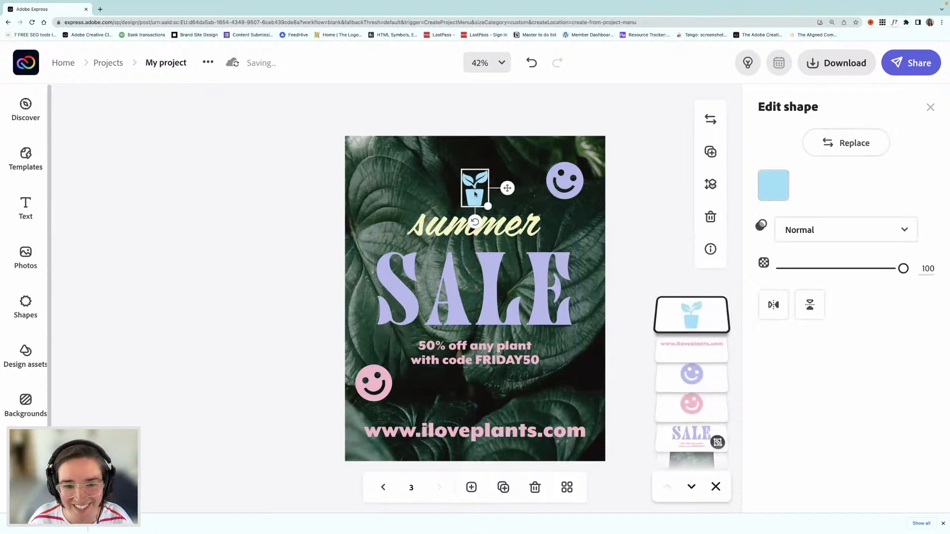
pyautogui.moveTo(475, 192); pyautogui.dragTo(475, 190)
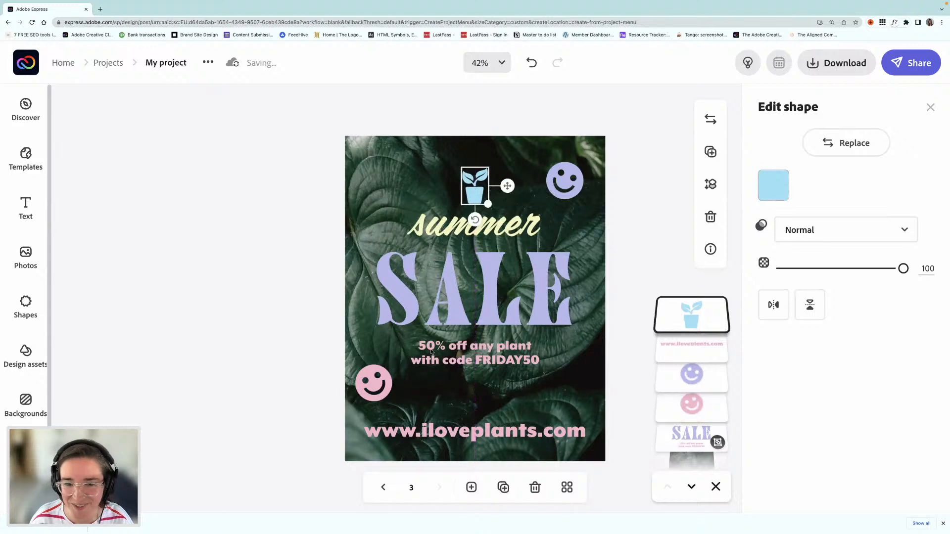
# Step: Nudge the pink smiley slightly up and inward, and recolor it with the current palette's light blue
pyautogui.click(377, 386)
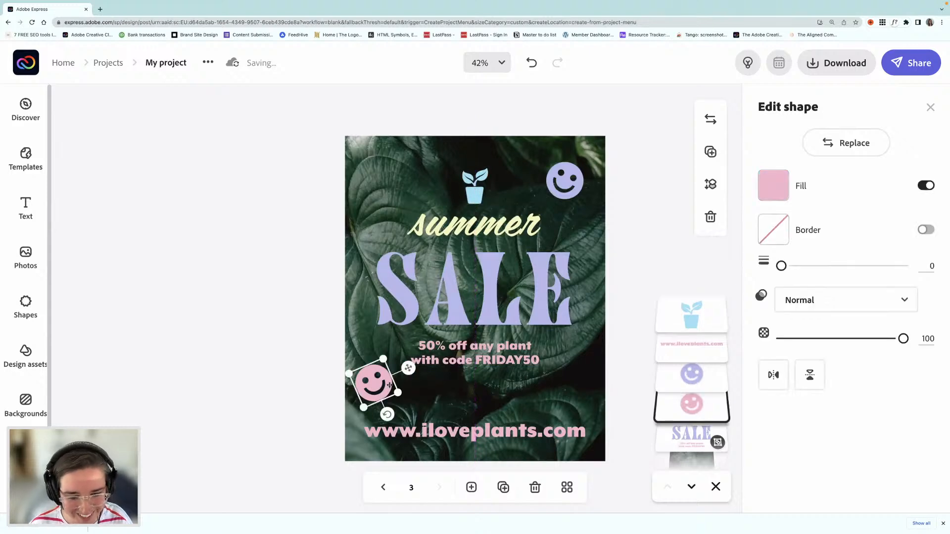
pyautogui.moveTo(387, 391); pyautogui.dragTo(390, 387)
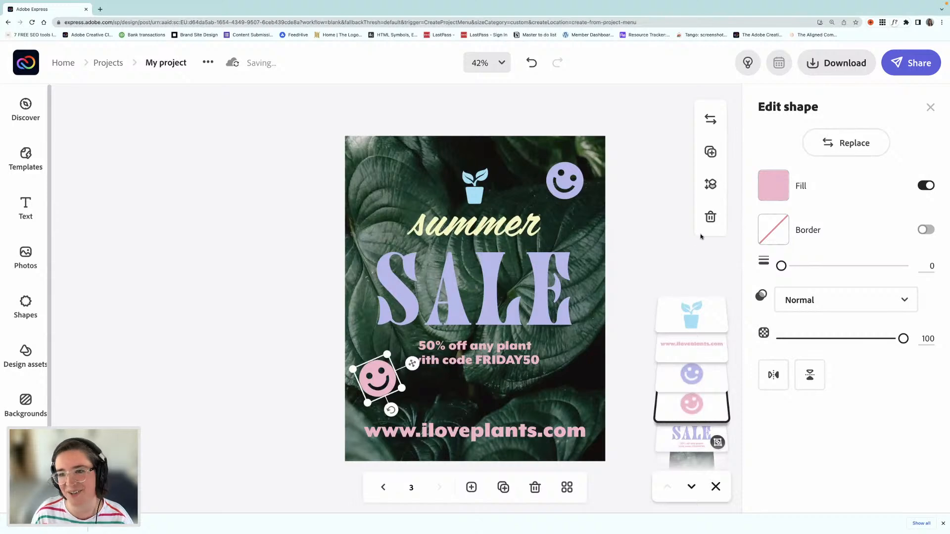
pyautogui.click(773, 187)
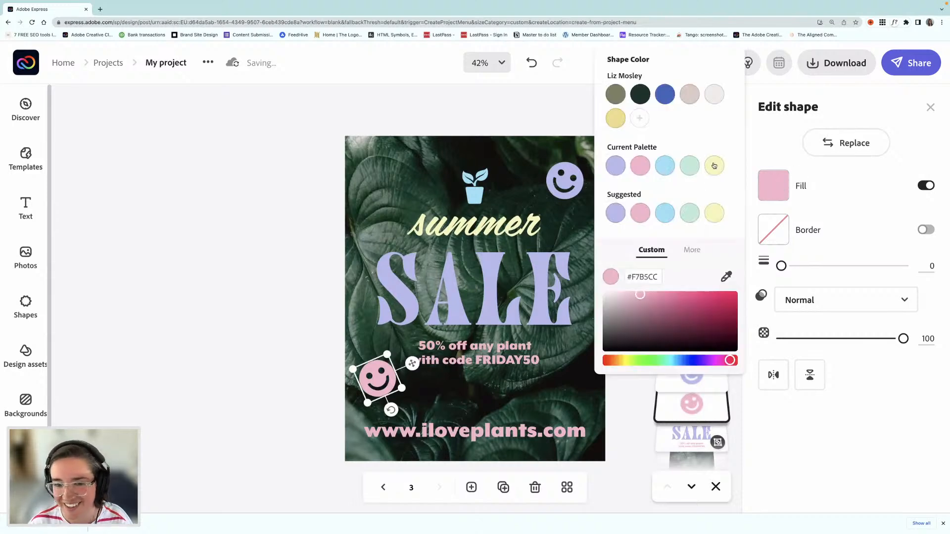
pyautogui.click(665, 167)
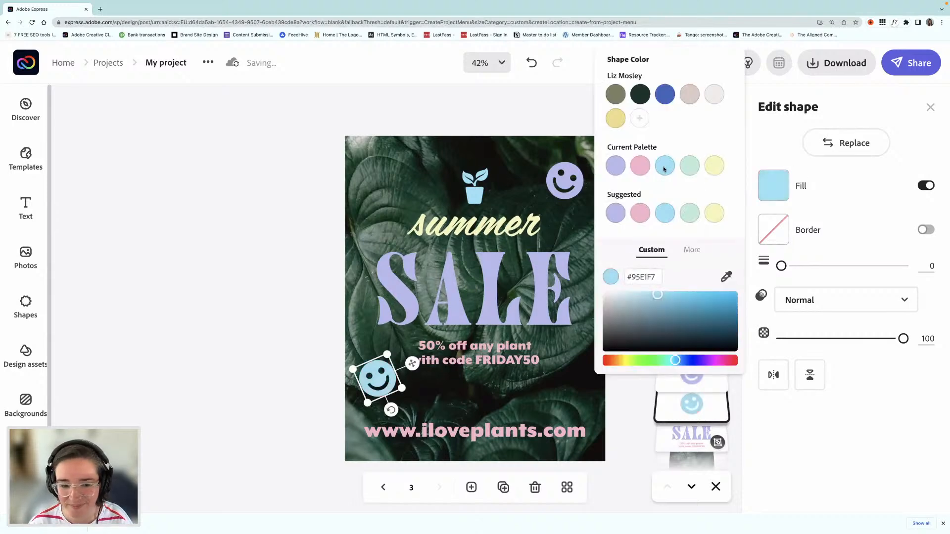
pyautogui.click(271, 304)
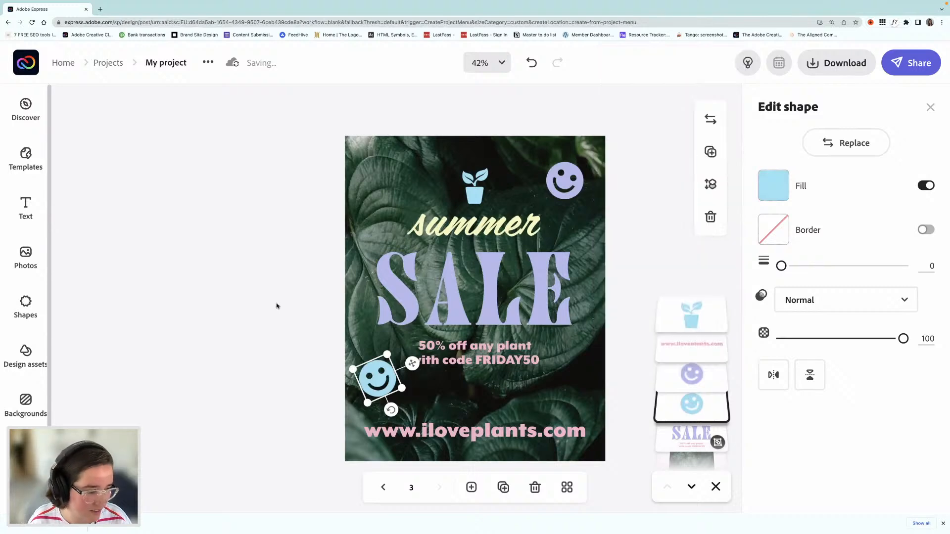
pyautogui.click(277, 304)
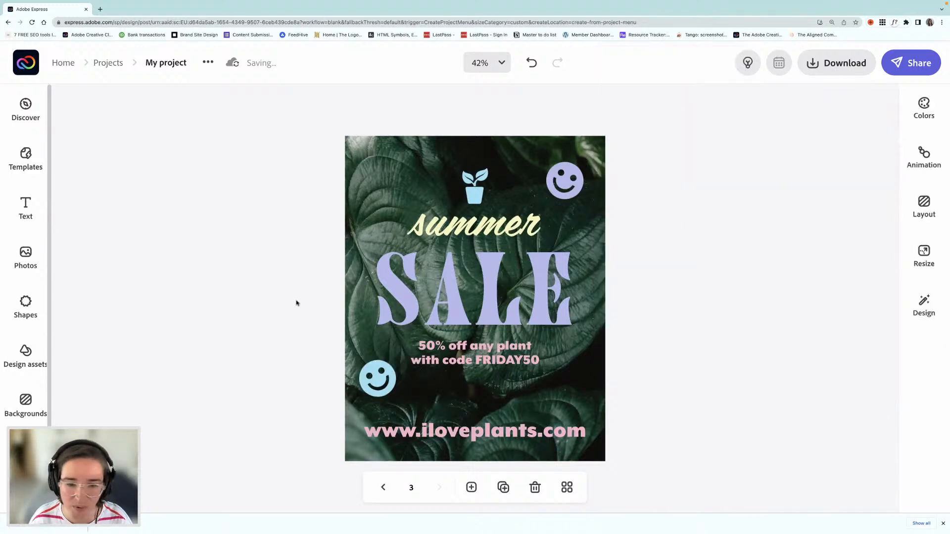
# Step: Enlarge the grouped sale text a little more and shift it back toward the middle of the page
pyautogui.click(459, 366)
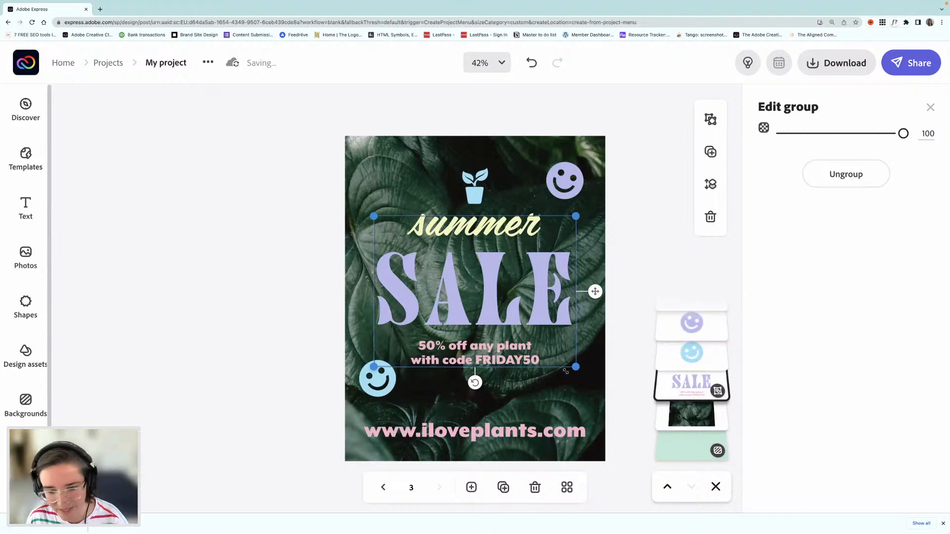
pyautogui.moveTo(575, 366); pyautogui.dragTo(590, 377)
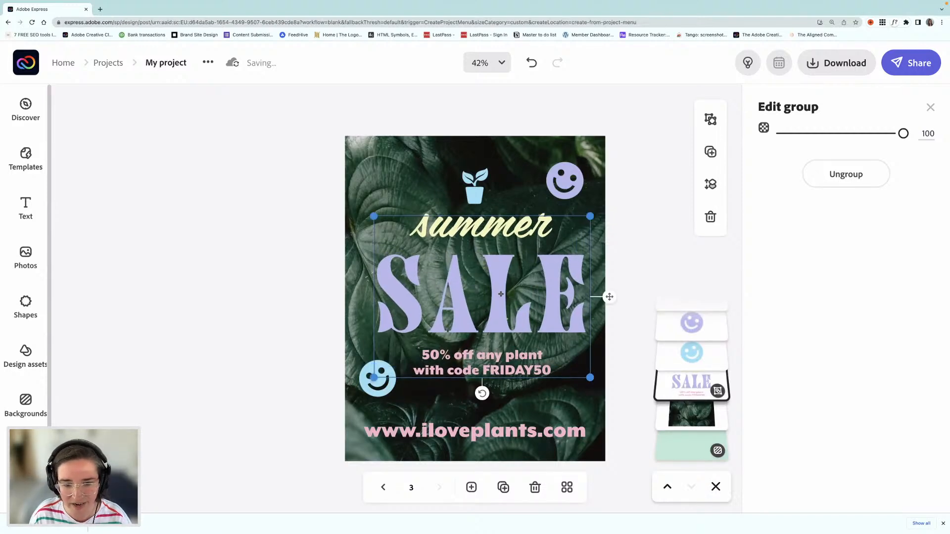
pyautogui.moveTo(501, 294); pyautogui.dragTo(497, 298)
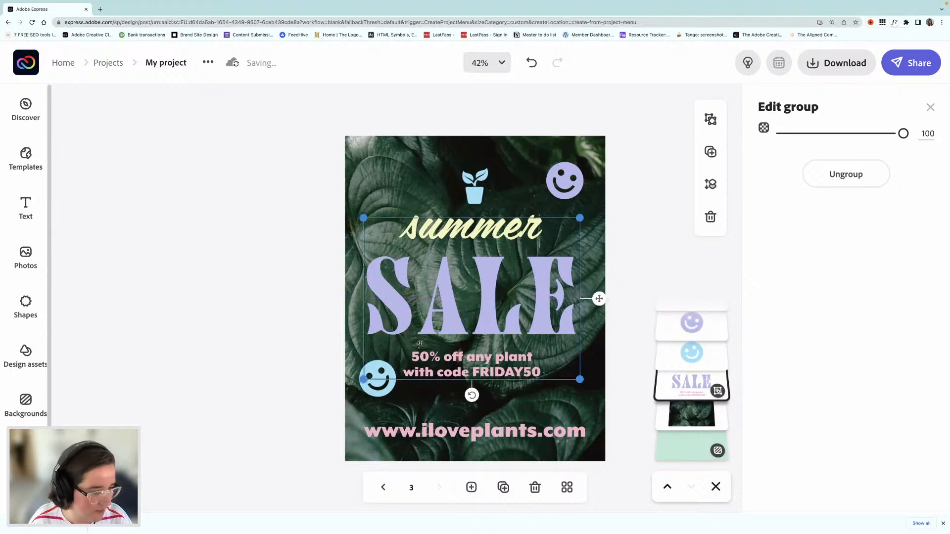
pyautogui.click(294, 337)
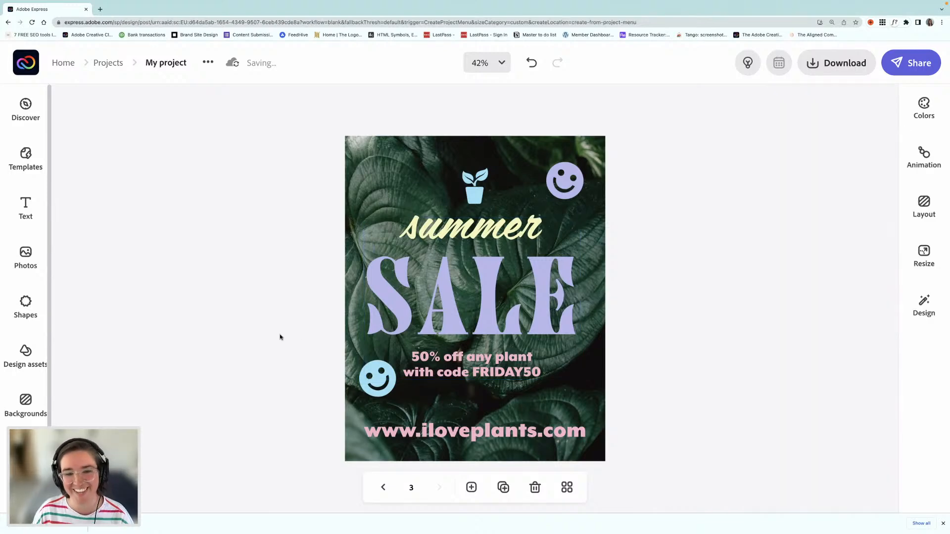
# Step: Duplicate the Instagram portrait page and resize the copy to the Twitter format, 1200 x 670
pyautogui.click(504, 488)
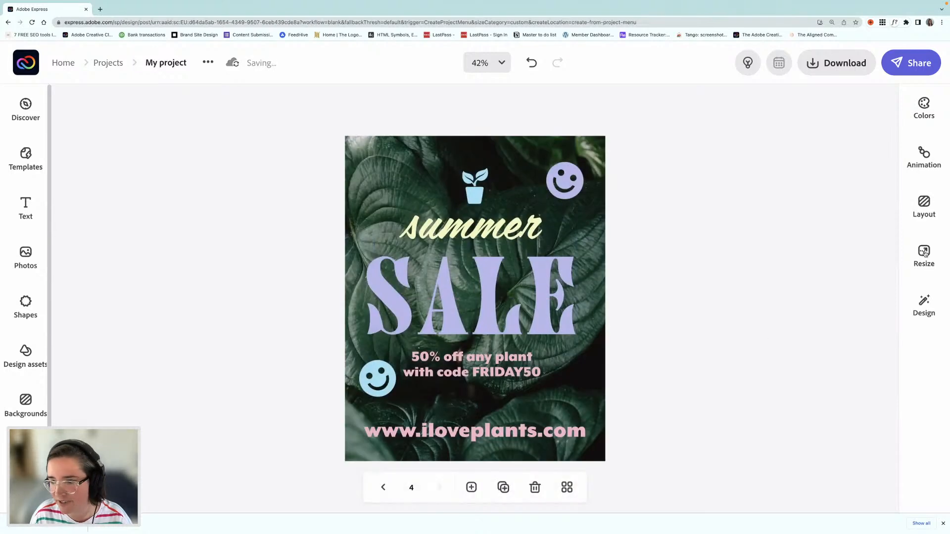
pyautogui.click(924, 253)
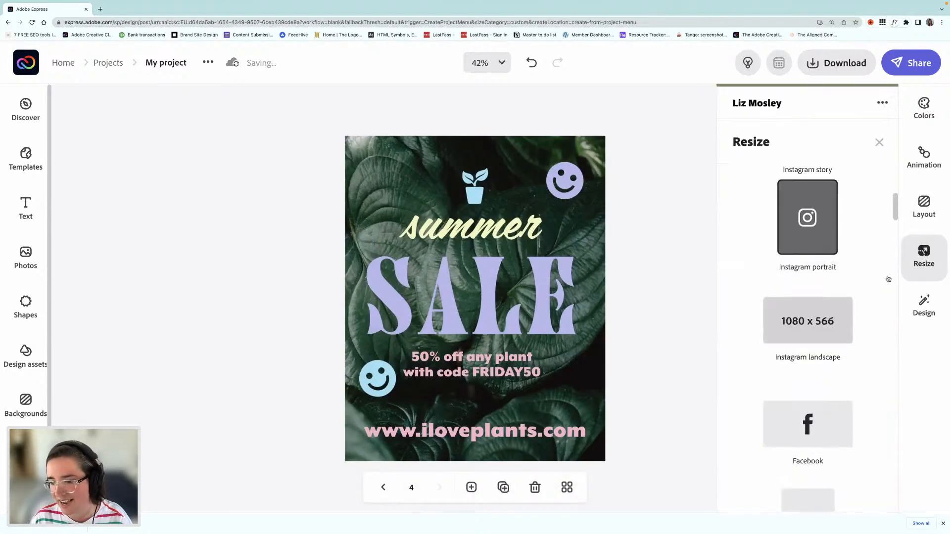
pyautogui.scroll(-6, 888, 279)
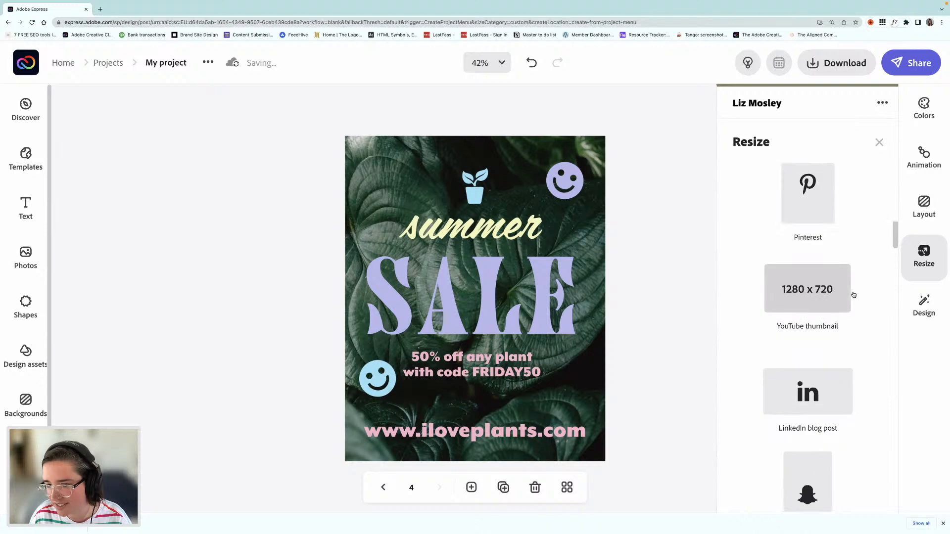
pyautogui.scroll(-5, 871, 301)
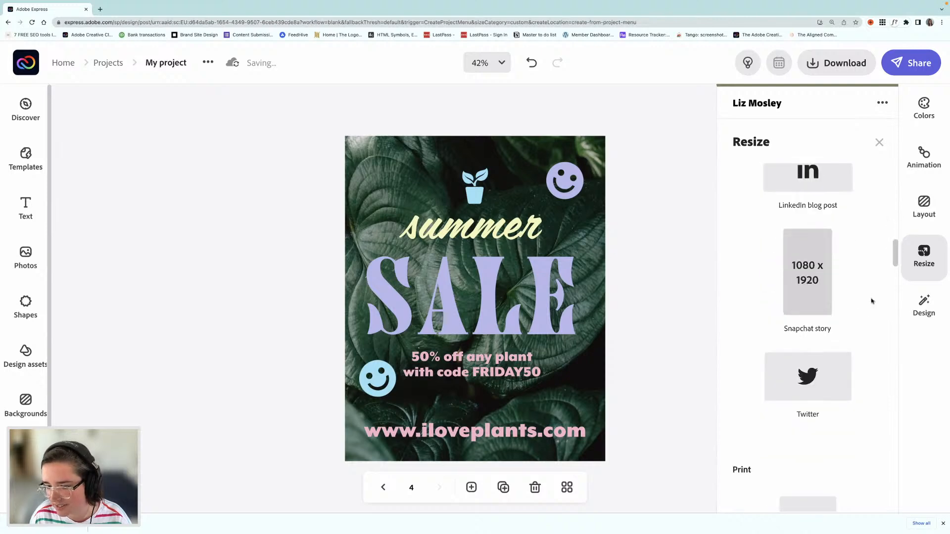
pyautogui.scroll(-5, 872, 301)
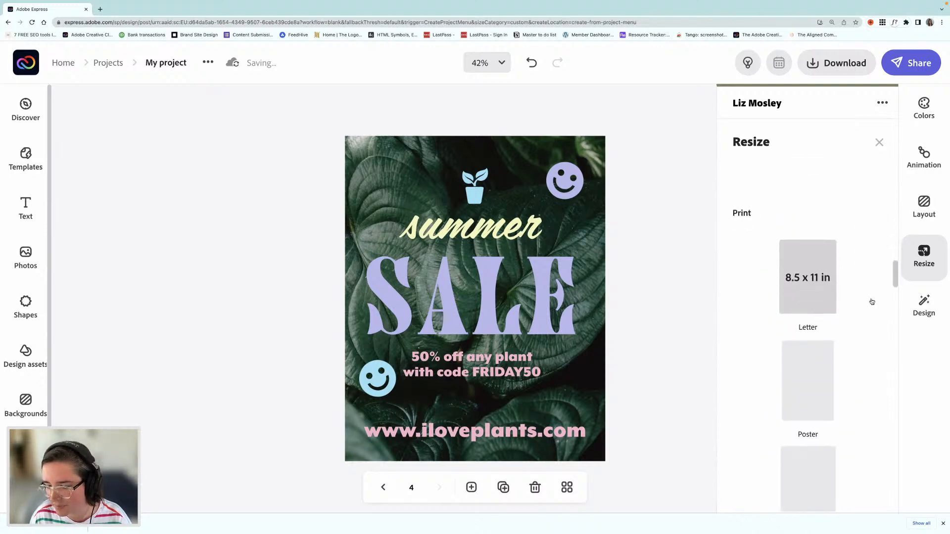
pyautogui.scroll(5, 872, 301)
pyautogui.scroll(-1, 872, 301)
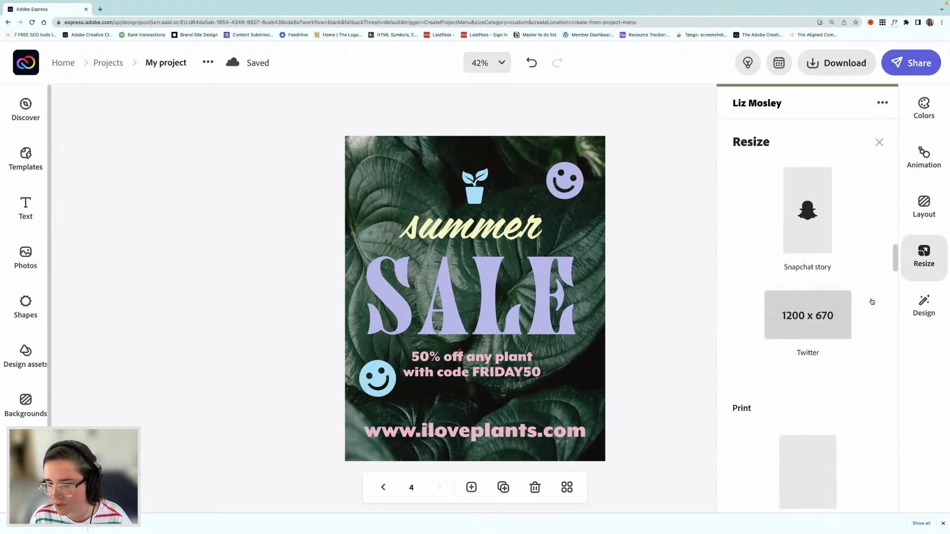
pyautogui.click(809, 323)
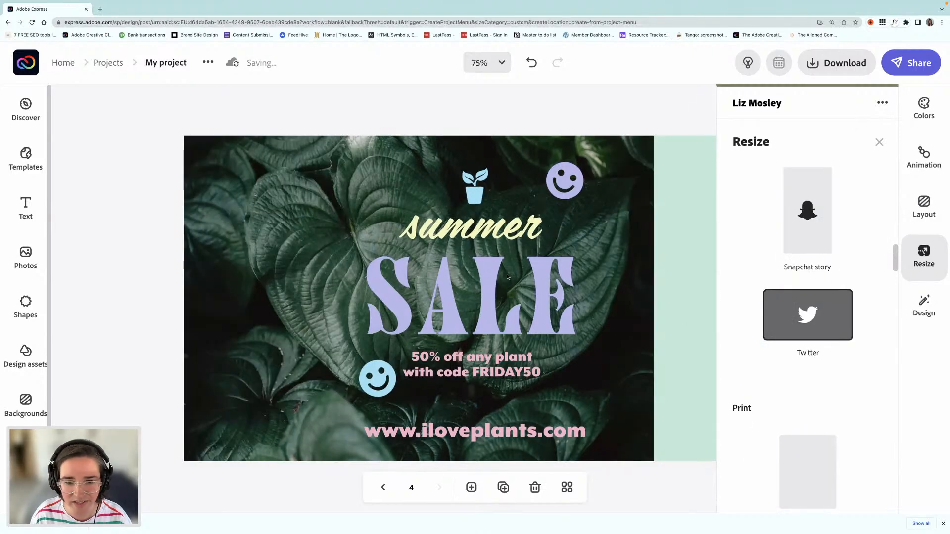
# Step: Move the purple smiley to the page's upper right corner and the blue smiley to the lower left corner, enlarging both
pyautogui.click(602, 275)
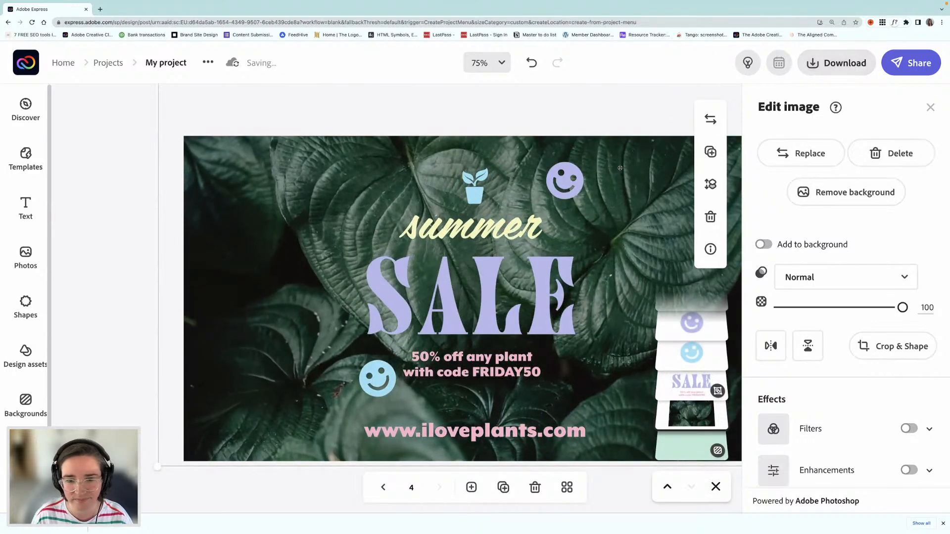
pyautogui.click(576, 185)
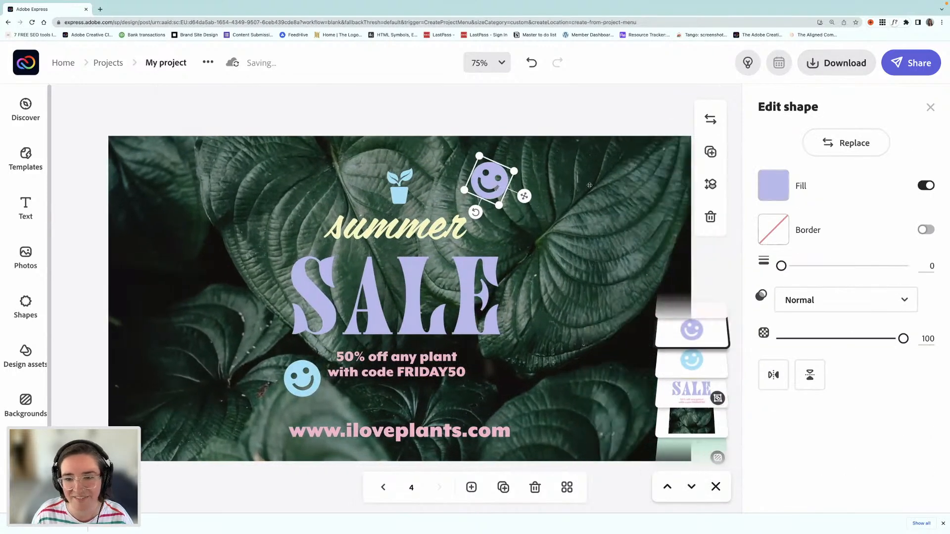
pyautogui.moveTo(496, 188); pyautogui.dragTo(684, 184)
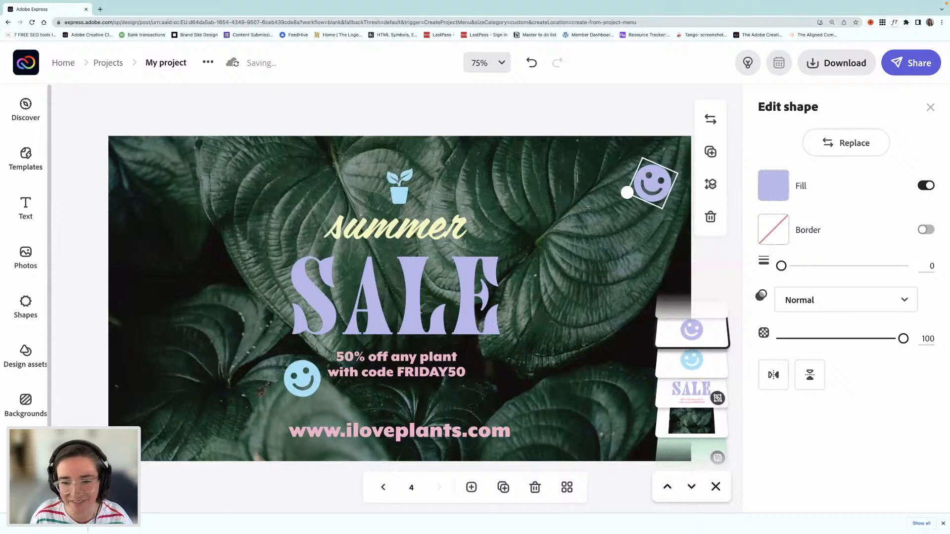
pyautogui.moveTo(628, 190); pyautogui.dragTo(593, 207)
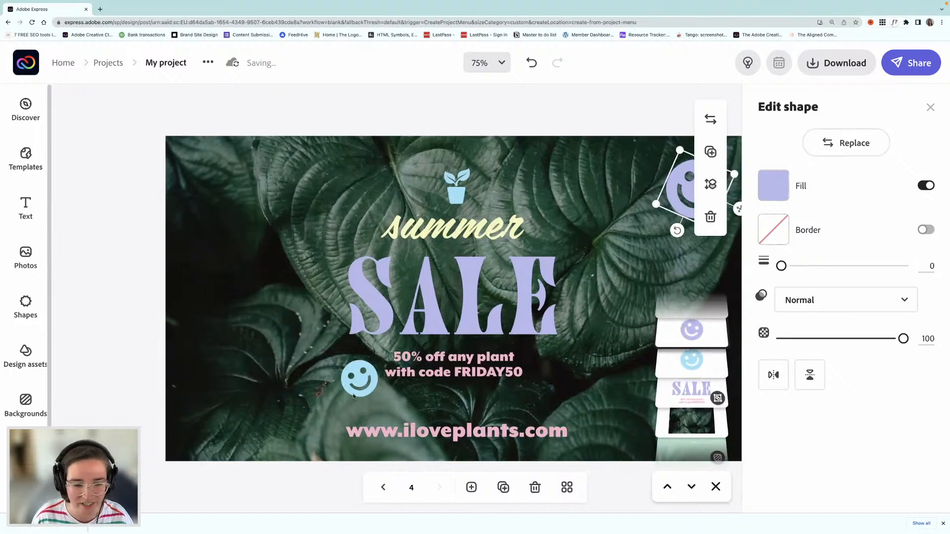
pyautogui.click(363, 383)
pyautogui.moveTo(363, 382); pyautogui.dragTo(241, 365)
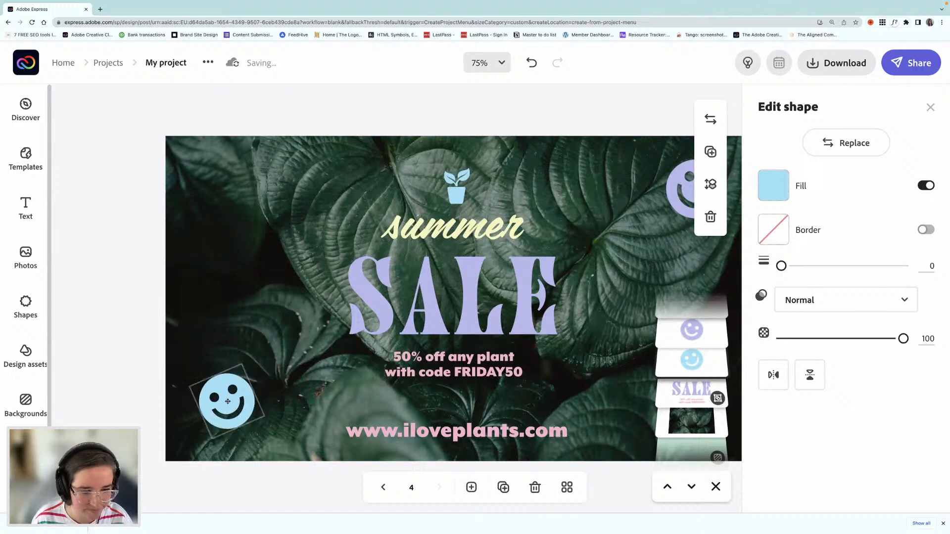
# Step: Enlarge the grouped sale text, recenter it on the page, and move the plant icon up above the word summer
pyautogui.click(477, 285)
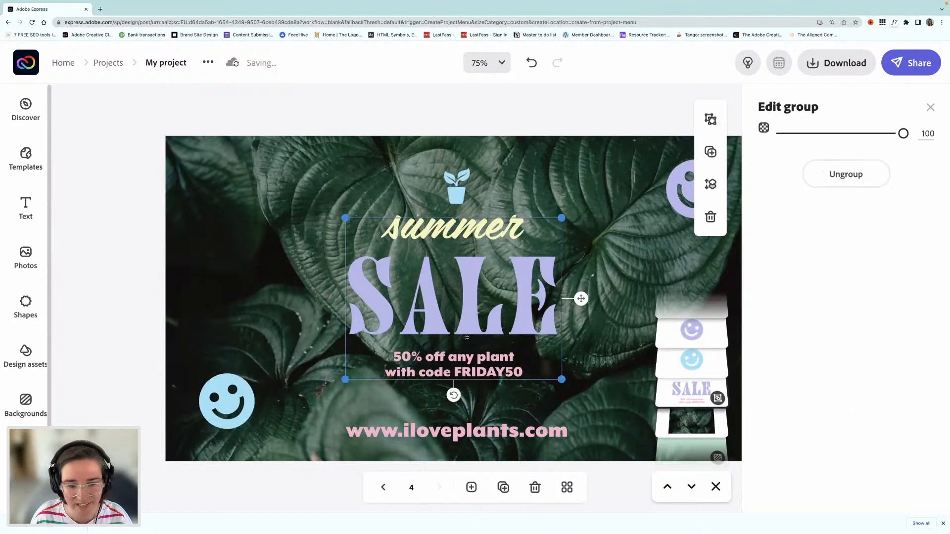
pyautogui.moveTo(469, 312); pyautogui.dragTo(413, 297)
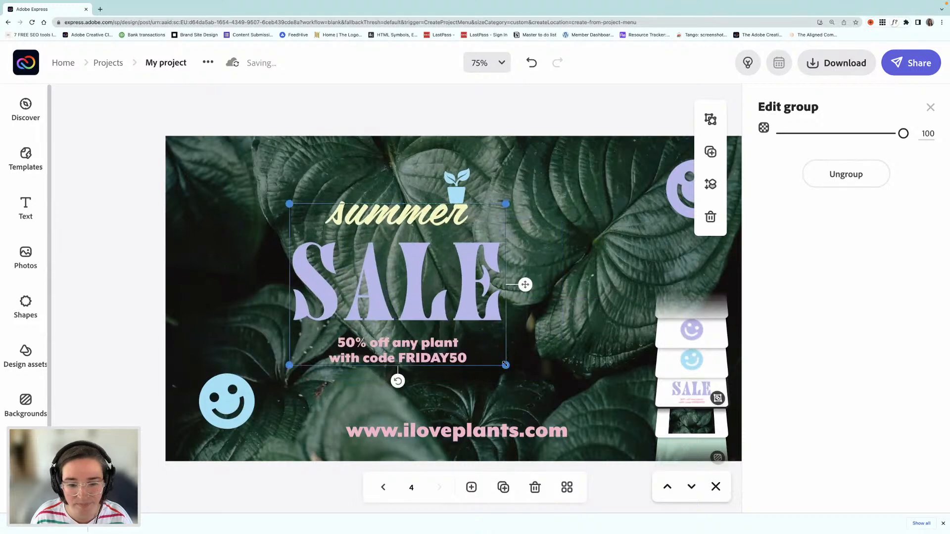
pyautogui.moveTo(504, 364); pyautogui.dragTo(575, 418)
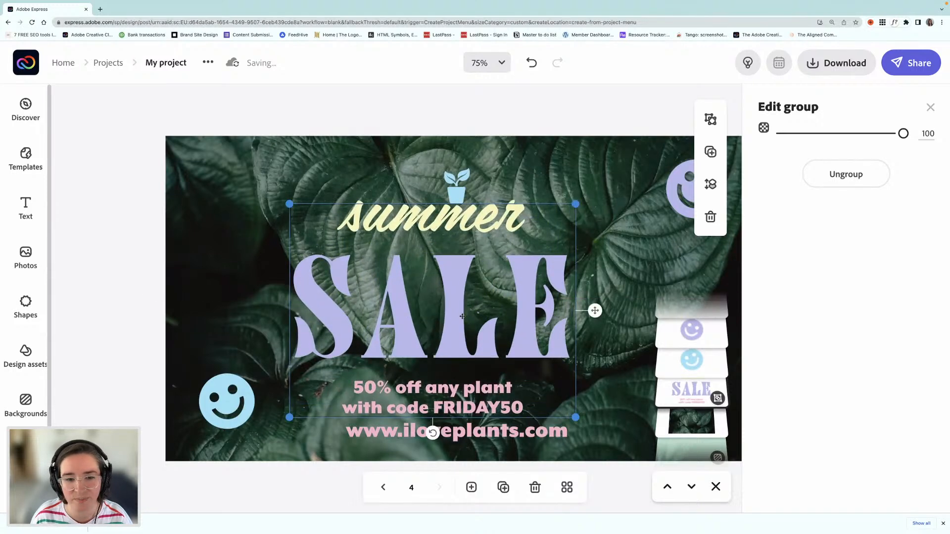
pyautogui.moveTo(462, 316); pyautogui.dragTo(484, 301)
pyautogui.moveTo(457, 181)
pyautogui.mouseDown()
pyautogui.moveTo(456, 162)
pyautogui.moveTo(465, 177)
pyautogui.moveTo(455, 167)
pyautogui.mouseUp()
# Step: Enlarge the website address to font size 83.3 and center it beneath the offer text
pyautogui.click(421, 435)
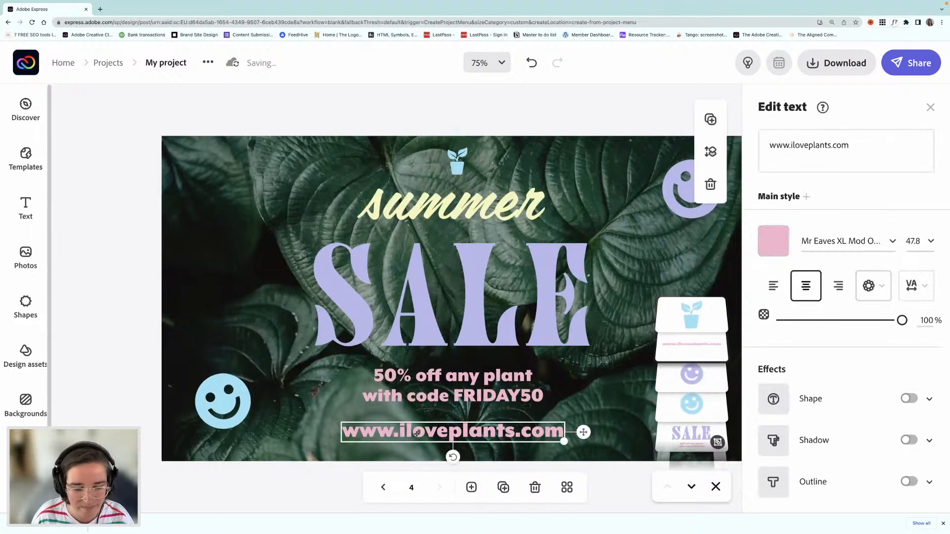
pyautogui.moveTo(421, 435); pyautogui.dragTo(325, 442)
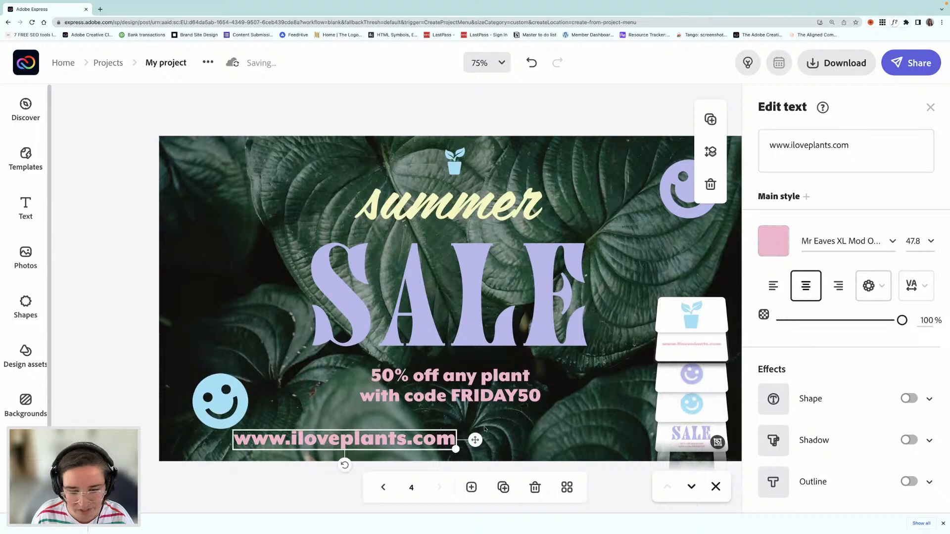
pyautogui.moveTo(456, 451); pyautogui.dragTo(619, 493)
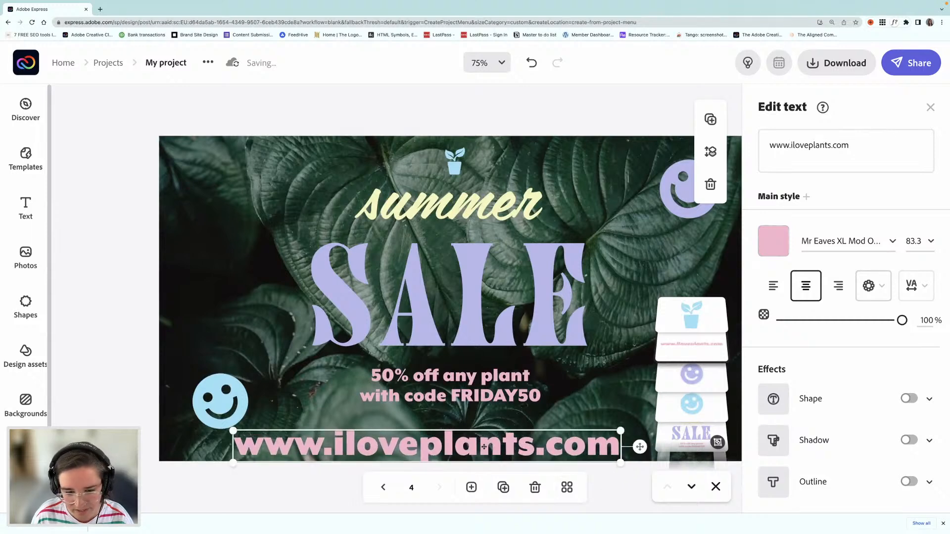
pyautogui.moveTo(484, 445); pyautogui.dragTo(504, 436)
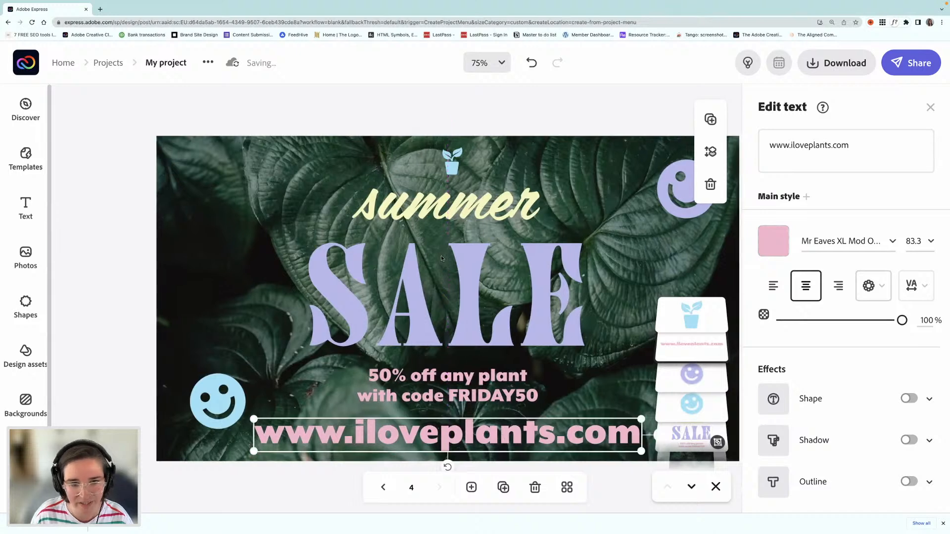
# Step: Nudge the grouped sale text up slightly to leave more room above the website address
pyautogui.click(461, 285)
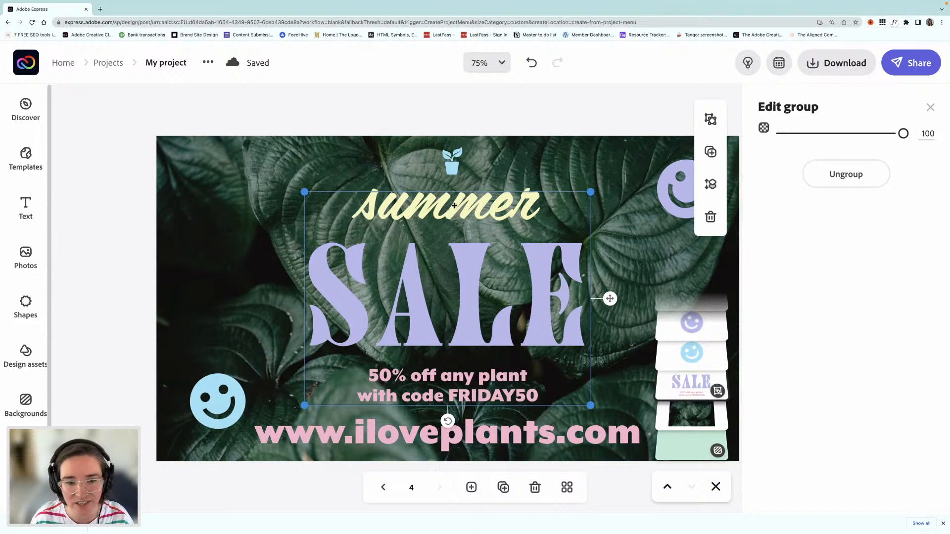
pyautogui.moveTo(454, 201); pyautogui.dragTo(454, 198)
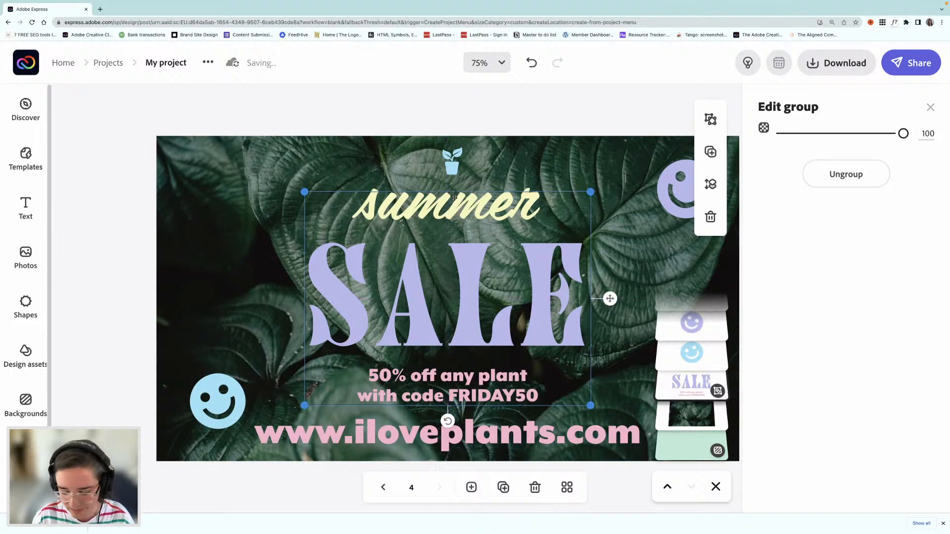
pyautogui.press('Up')
pyautogui.press('Up')
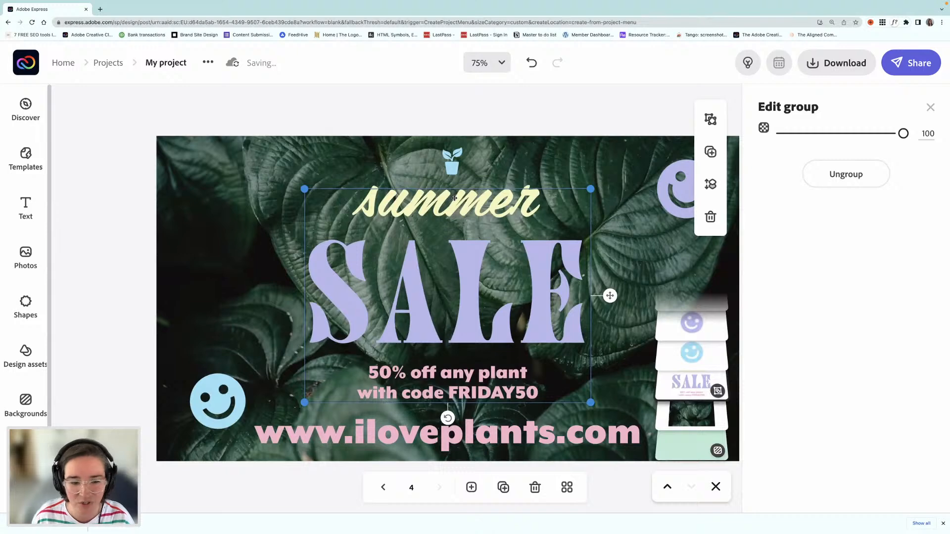
pyautogui.click(90, 240)
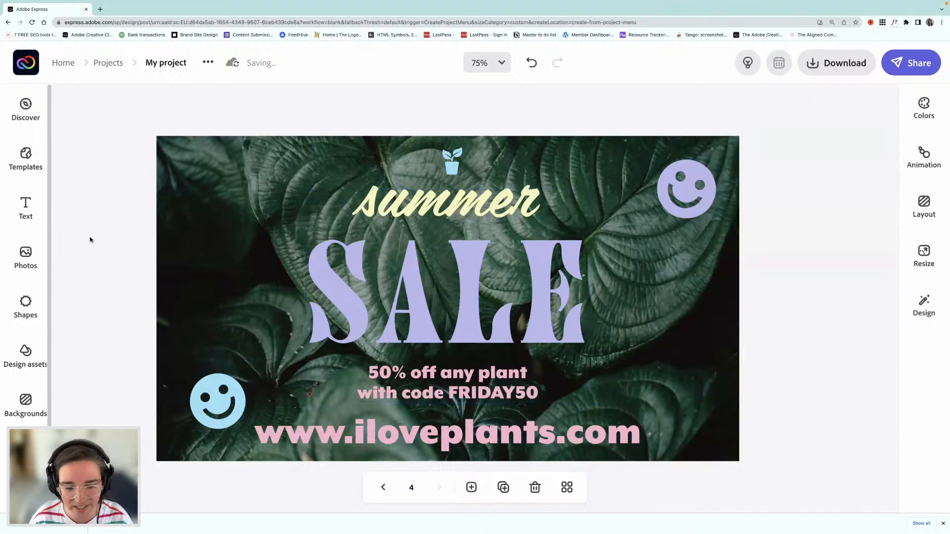
# Step: Recolor the "50% off any plant with code FRIDAY50" text with the current palette's light blue, #95E1F7
pyautogui.click(427, 380)
pyautogui.click(440, 396)
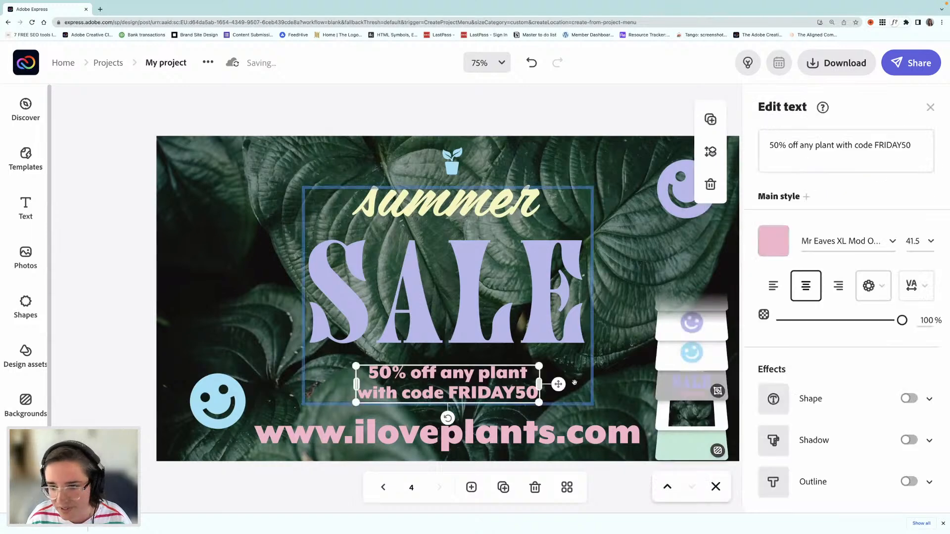
pyautogui.click(775, 242)
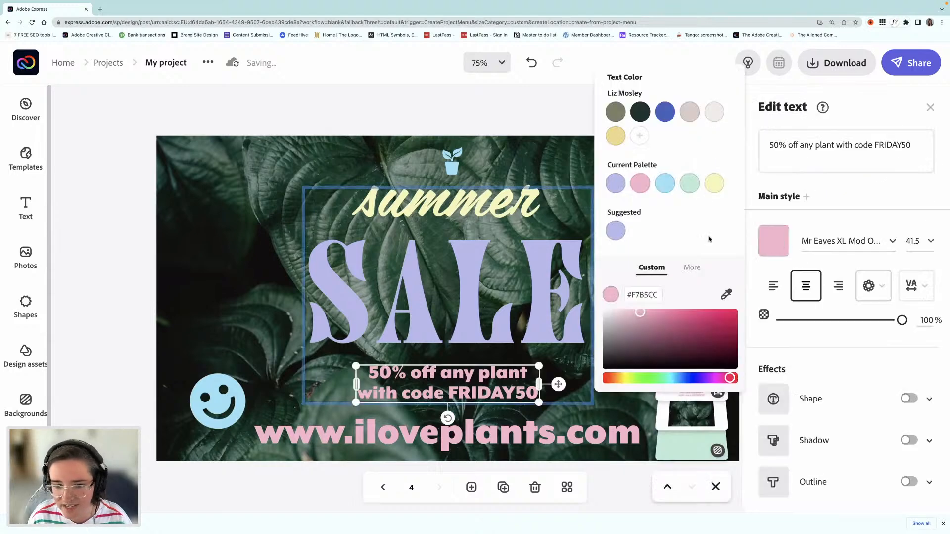
pyautogui.click(665, 187)
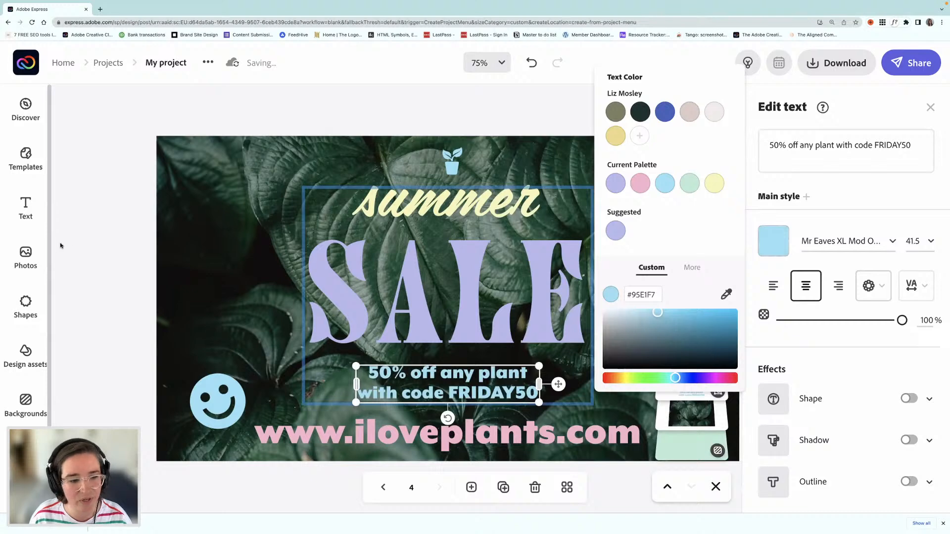
pyautogui.click(94, 250)
pyautogui.click(92, 251)
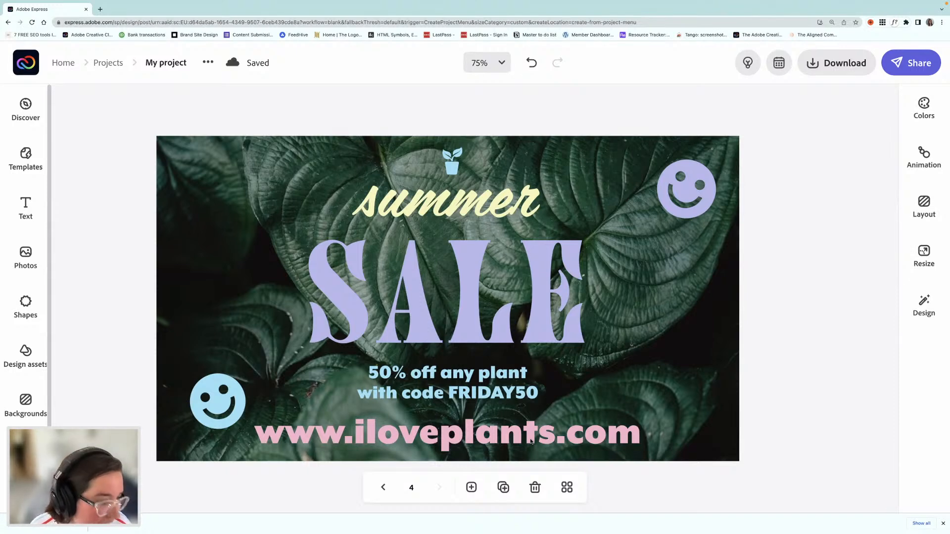
# Step: Ungroup the sale text and move the word SALE up slightly, closer to the word summer
pyautogui.click(354, 286)
pyautogui.press('super+shift+g')
pyautogui.click(150, 281)
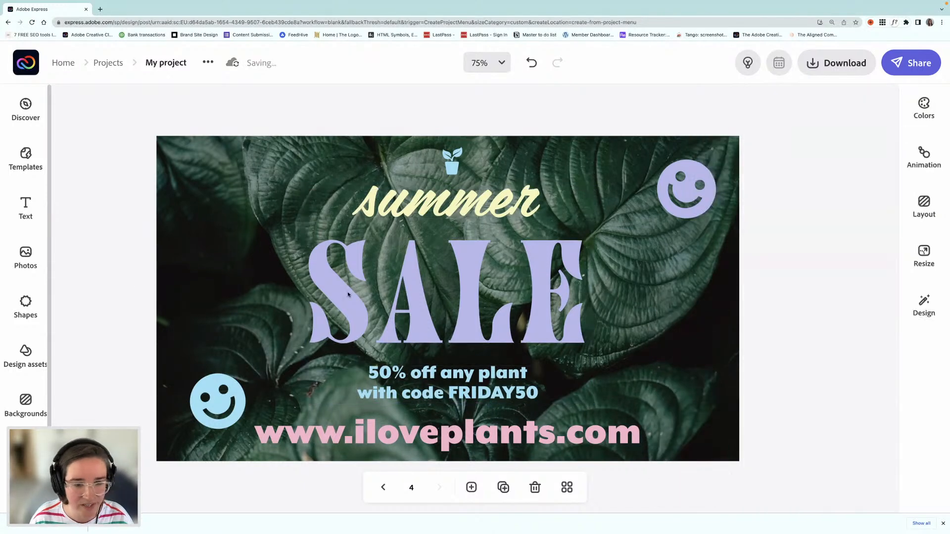
pyautogui.click(406, 306)
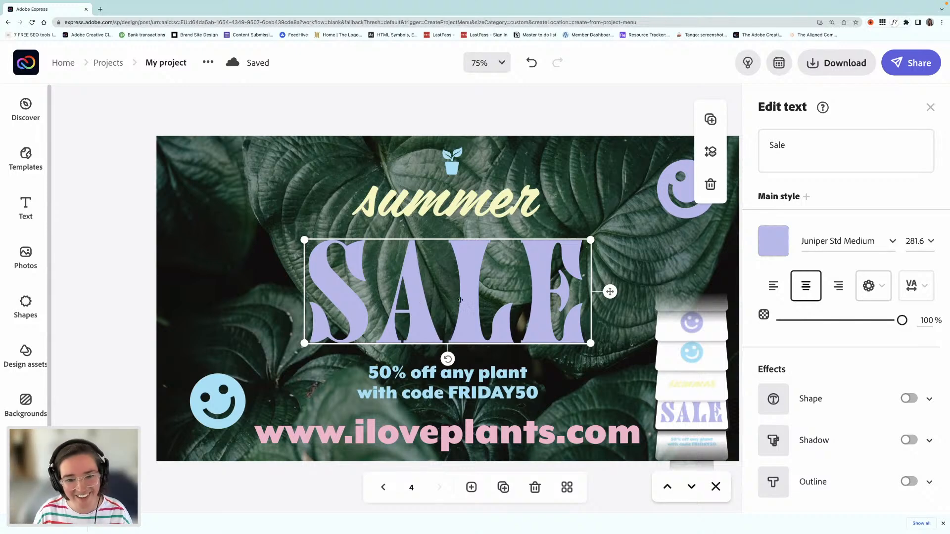
pyautogui.moveTo(468, 291); pyautogui.dragTo(467, 284)
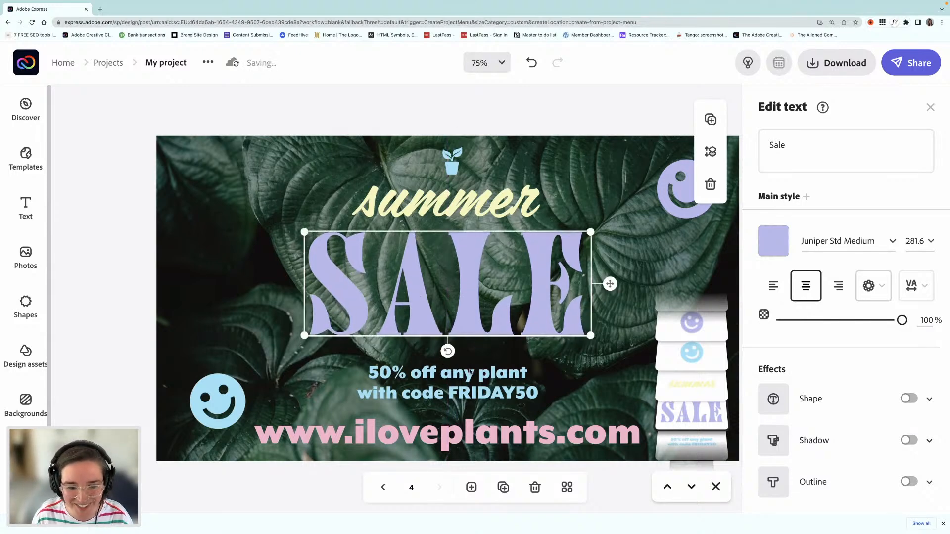
# Step: Move the offer text and the website address up slightly, and show all pages side by side in the grid overview
pyautogui.click(460, 375)
pyautogui.moveTo(460, 374); pyautogui.dragTo(460, 364)
pyautogui.click(473, 428)
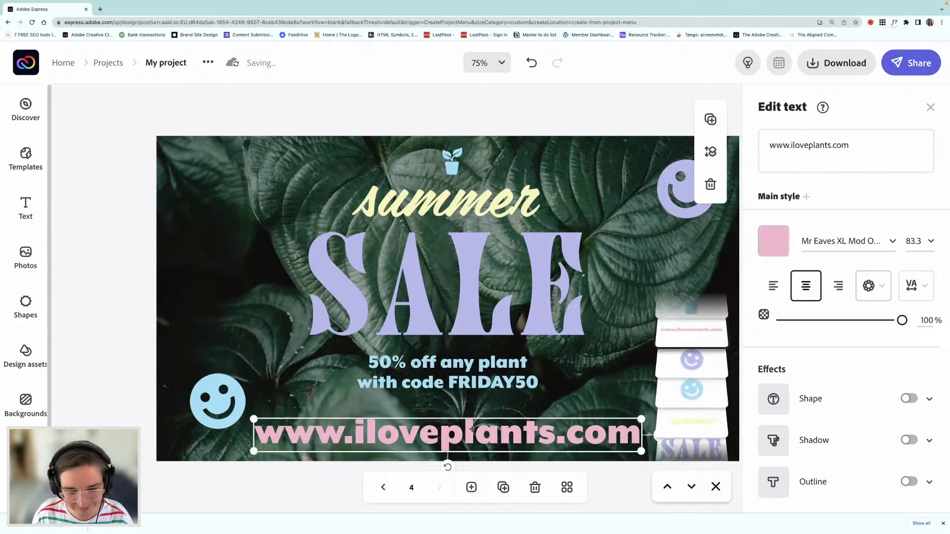
pyautogui.moveTo(473, 426); pyautogui.dragTo(472, 426)
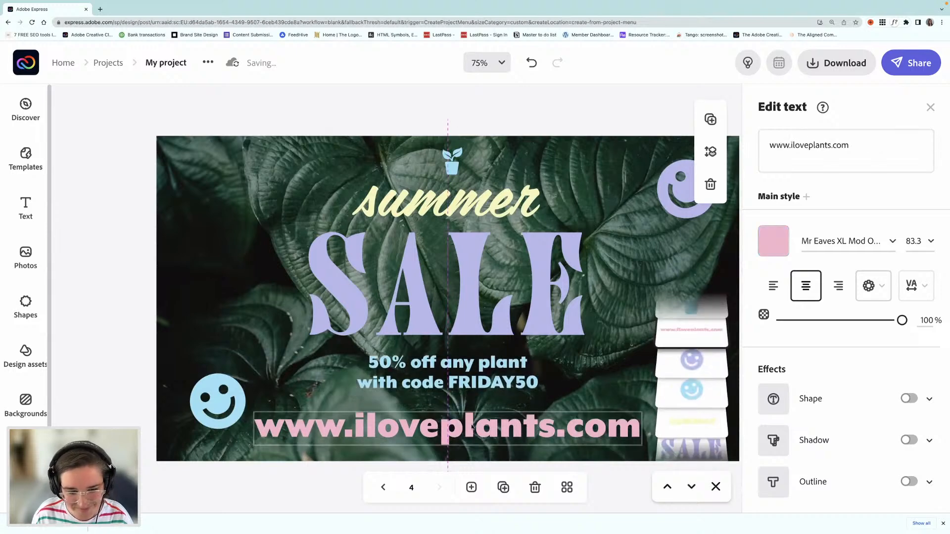
pyautogui.click(566, 490)
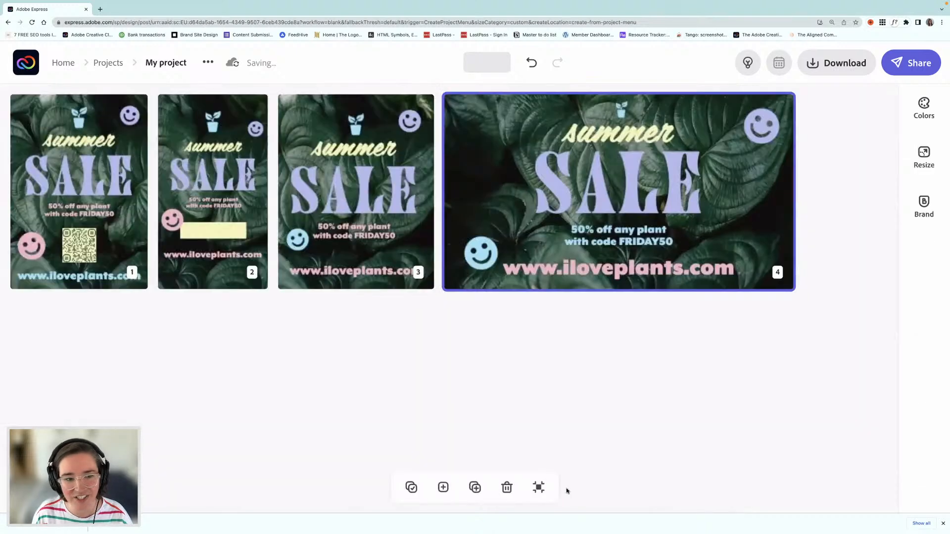
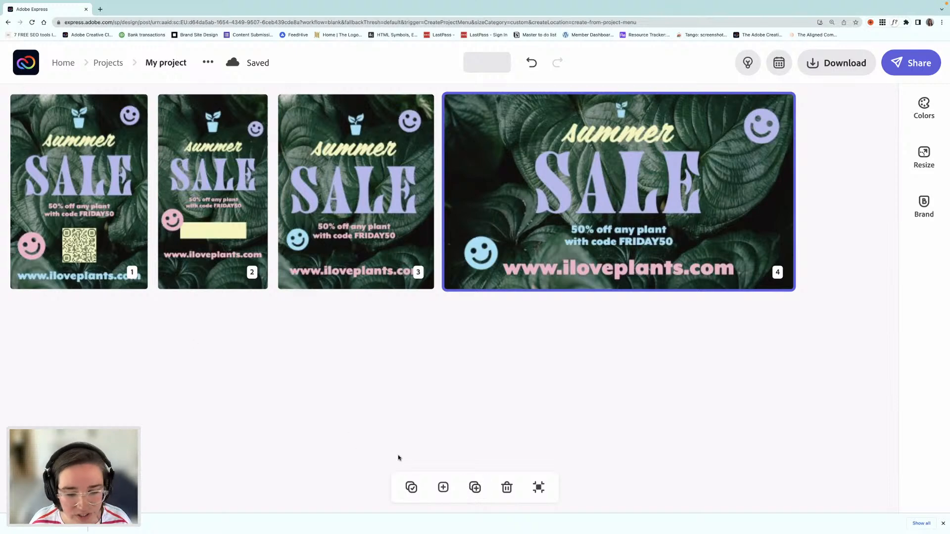
# Step: Leave the grid overview and duplicate the third page, the Instagram portrait version of the sale design
pyautogui.click(536, 489)
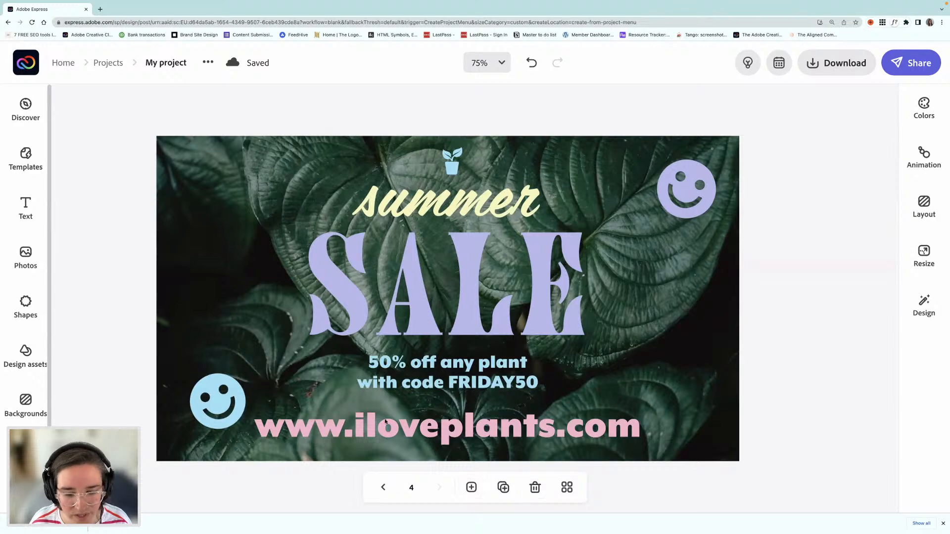
pyautogui.click(383, 488)
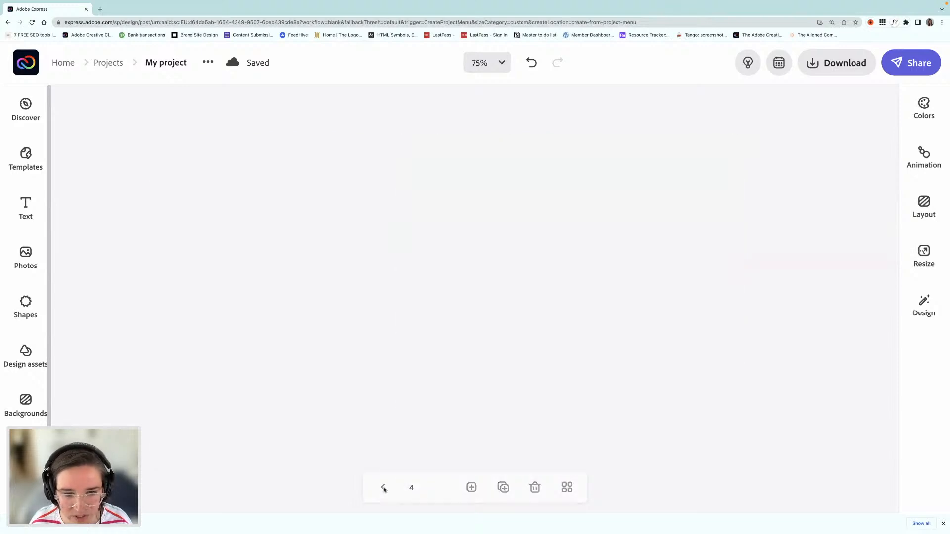
pyautogui.click(503, 488)
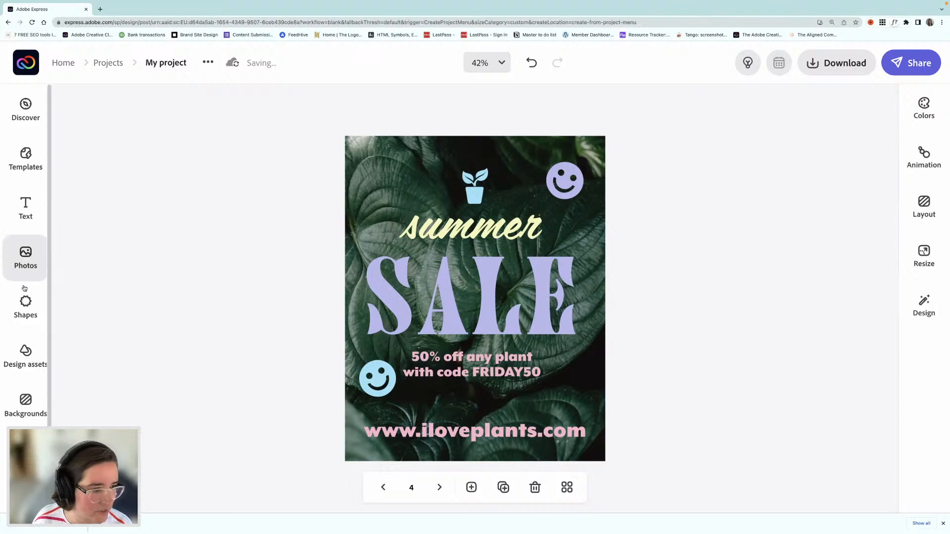
# Step: Add the stock photo showing a row of five tall potted plants on white from the "plants" results
pyautogui.click(27, 257)
pyautogui.scroll(5, 160, 266)
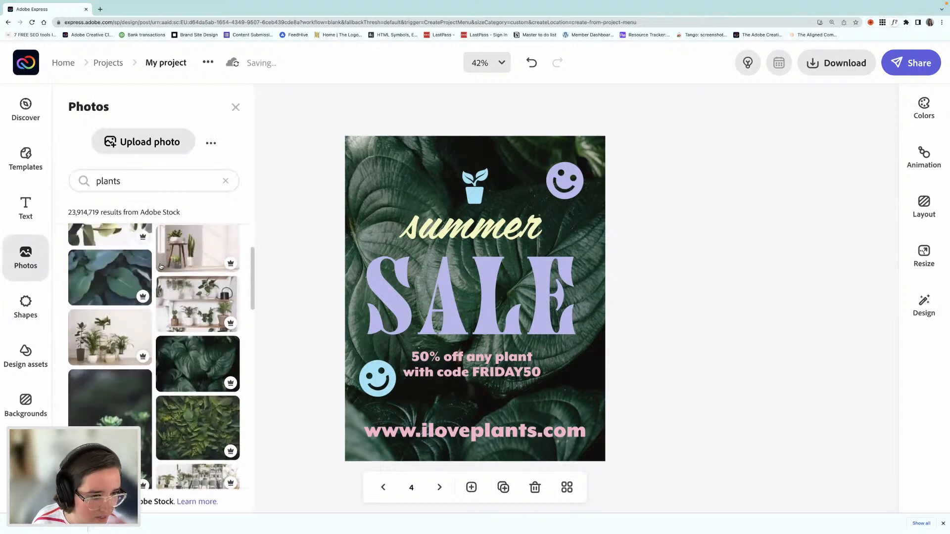
pyautogui.scroll(-5, 198, 287)
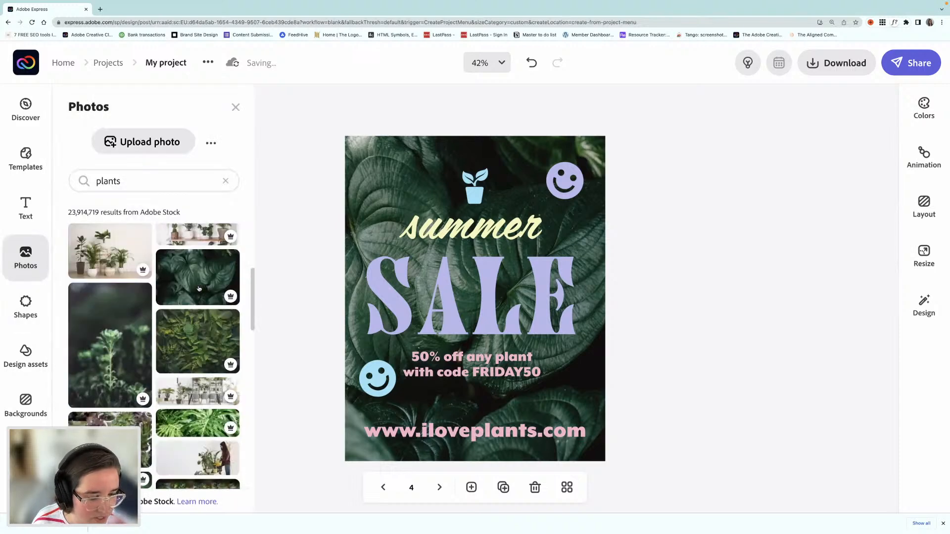
pyautogui.scroll(-5, 168, 287)
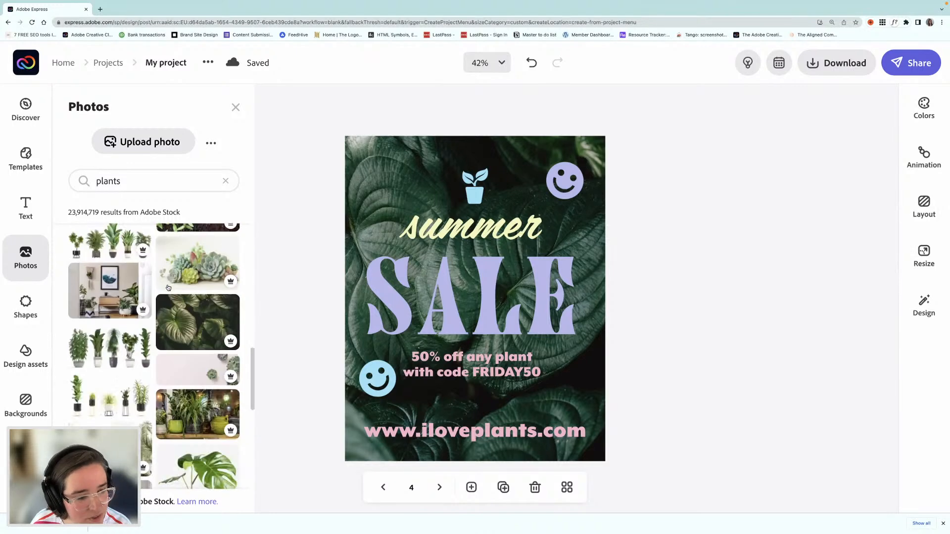
pyautogui.scroll(-2, 173, 301)
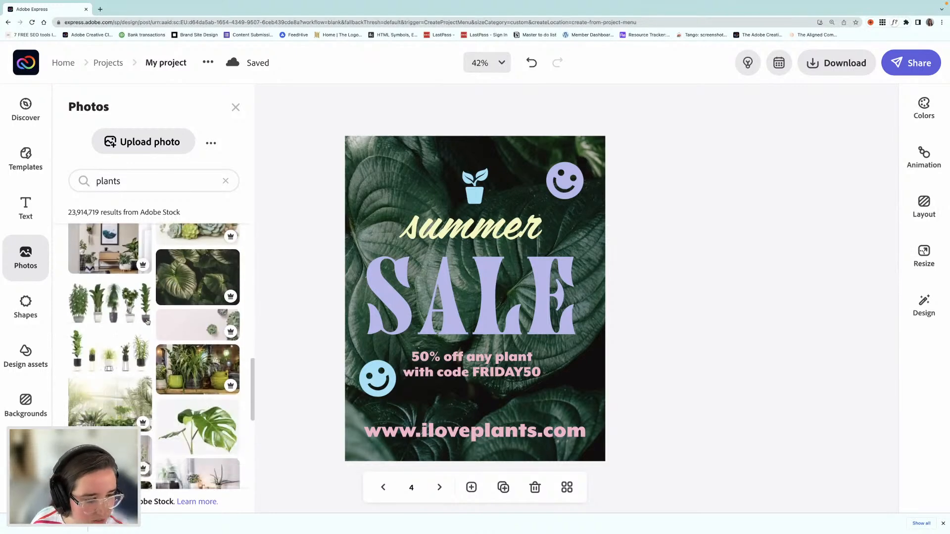
pyautogui.scroll(-1, 113, 303)
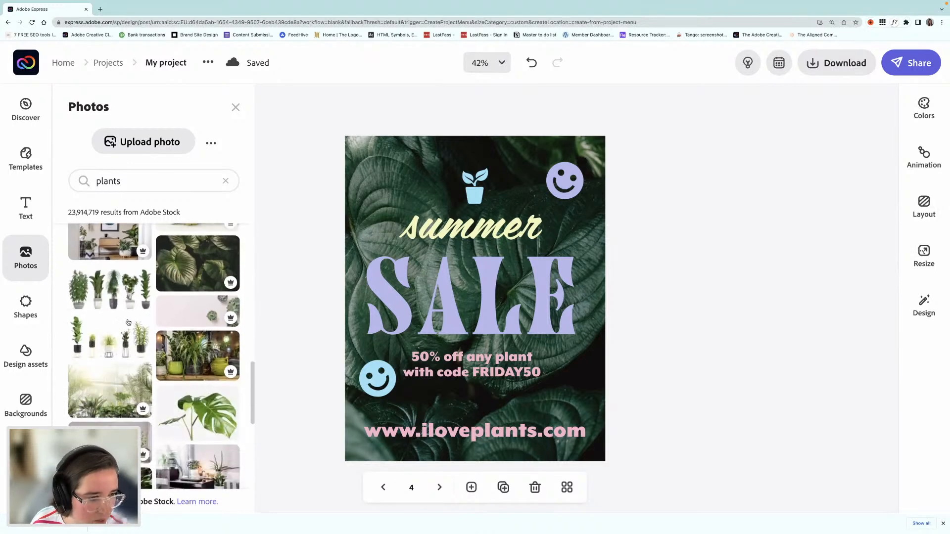
pyautogui.click(98, 304)
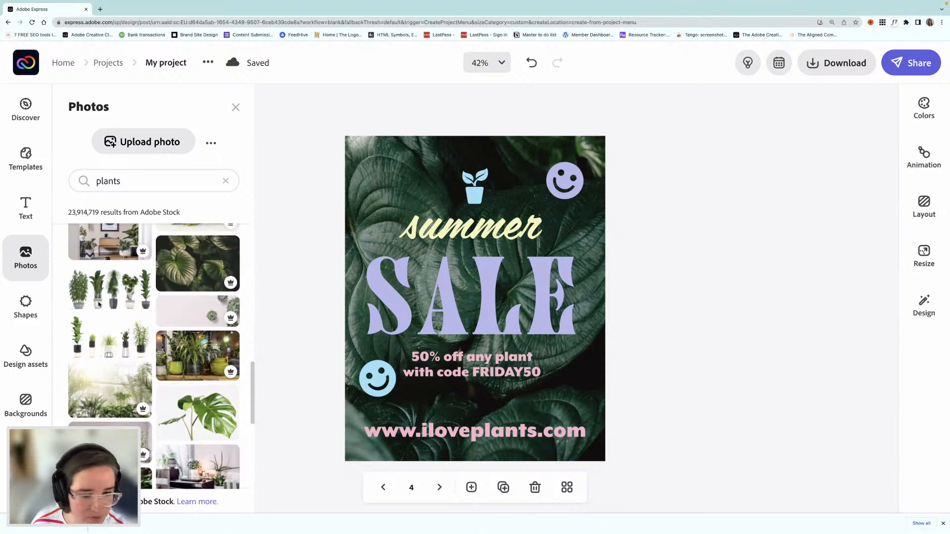
pyautogui.click(479, 209)
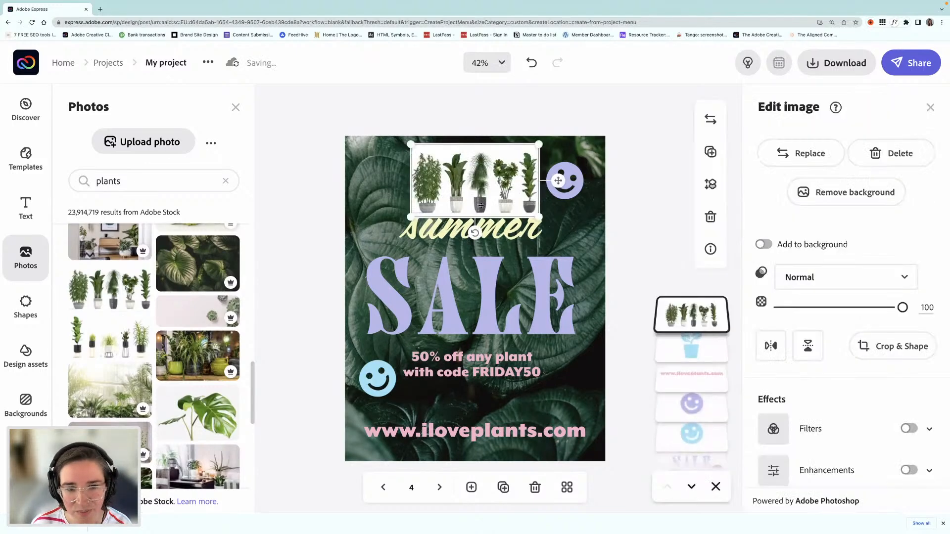
# Step: Remove the plant photo's background and erase every plant except the bushy leftmost one, using an erase brush of size 20
pyautogui.moveTo(475, 200); pyautogui.dragTo(470, 198)
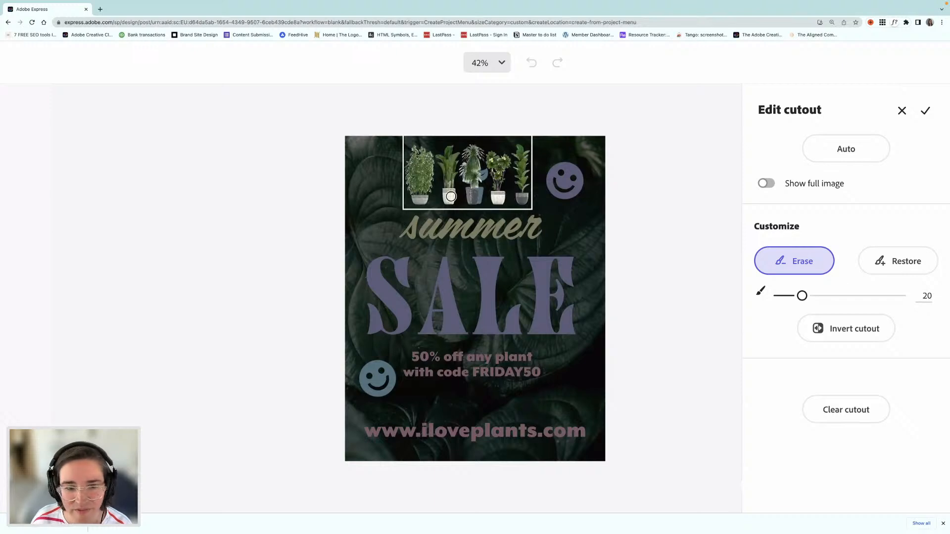
pyautogui.moveTo(451, 196)
pyautogui.mouseDown()
pyautogui.moveTo(447, 152)
pyautogui.moveTo(449, 197)
pyautogui.moveTo(472, 149)
pyautogui.moveTo(465, 175)
pyautogui.moveTo(474, 202)
pyautogui.moveTo(477, 148)
pyautogui.moveTo(473, 189)
pyautogui.moveTo(480, 200)
pyautogui.moveTo(501, 197)
pyautogui.moveTo(496, 157)
pyautogui.moveTo(497, 206)
pyautogui.moveTo(500, 180)
pyautogui.moveTo(487, 148)
pyautogui.moveTo(482, 154)
pyautogui.moveTo(508, 152)
pyautogui.moveTo(507, 176)
pyautogui.moveTo(521, 146)
pyautogui.moveTo(521, 206)
pyautogui.moveTo(522, 150)
pyautogui.moveTo(521, 200)
pyautogui.moveTo(465, 159)
pyautogui.moveTo(439, 158)
pyautogui.moveTo(445, 169)
pyautogui.moveTo(489, 170)
pyautogui.moveTo(486, 195)
pyautogui.moveTo(505, 180)
pyautogui.moveTo(509, 188)
pyautogui.moveTo(505, 205)
pyautogui.moveTo(454, 204)
pyautogui.moveTo(469, 194)
pyautogui.moveTo(460, 157)
pyautogui.moveTo(476, 187)
pyautogui.moveTo(514, 204)
pyautogui.moveTo(528, 144)
pyautogui.moveTo(451, 144)
pyautogui.mouseUp()
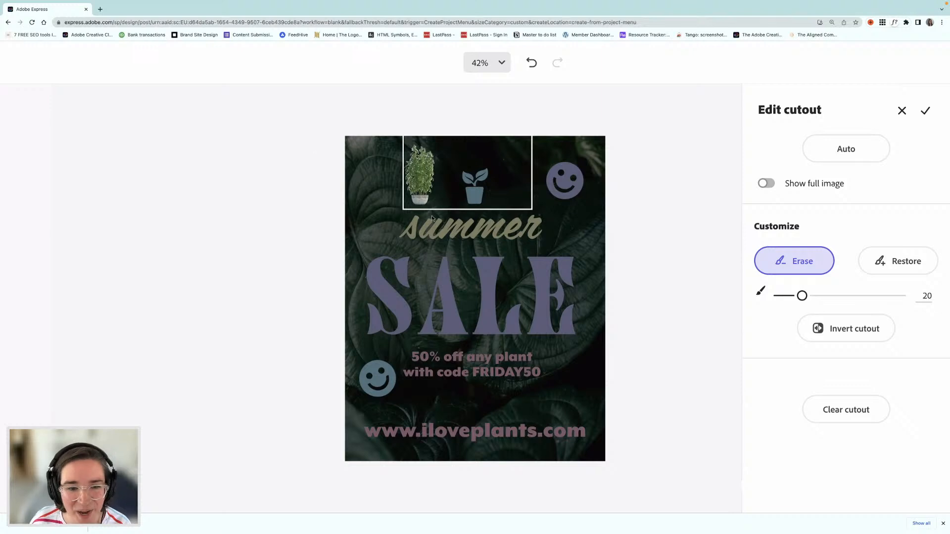
pyautogui.click(925, 109)
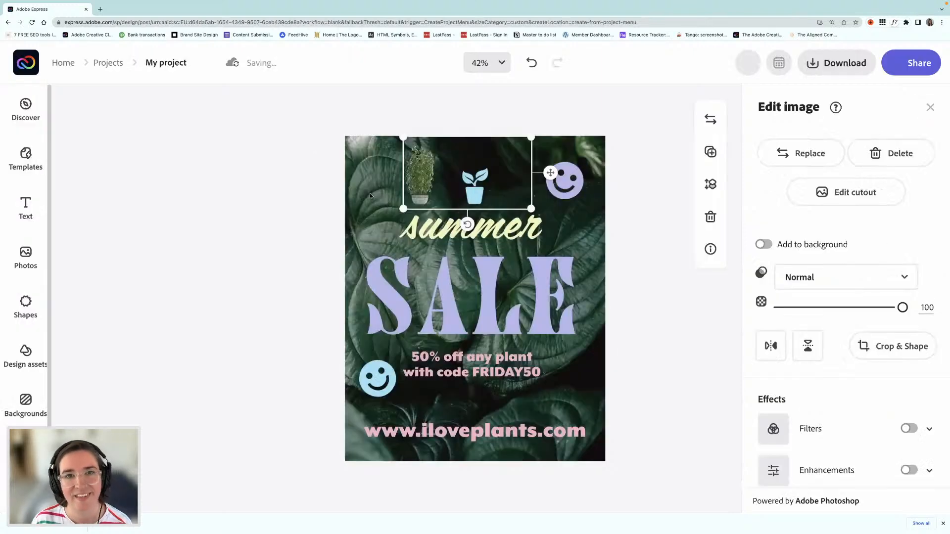
# Step: Delete the dark leaf background photo and the grouped "summer SALE" offer text from the duplicated page
pyautogui.click(368, 195)
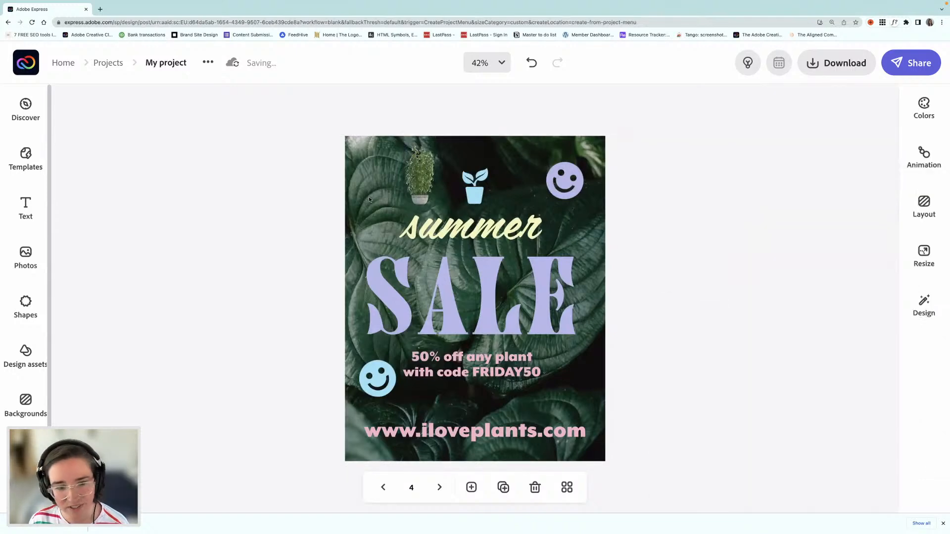
pyautogui.click(475, 240)
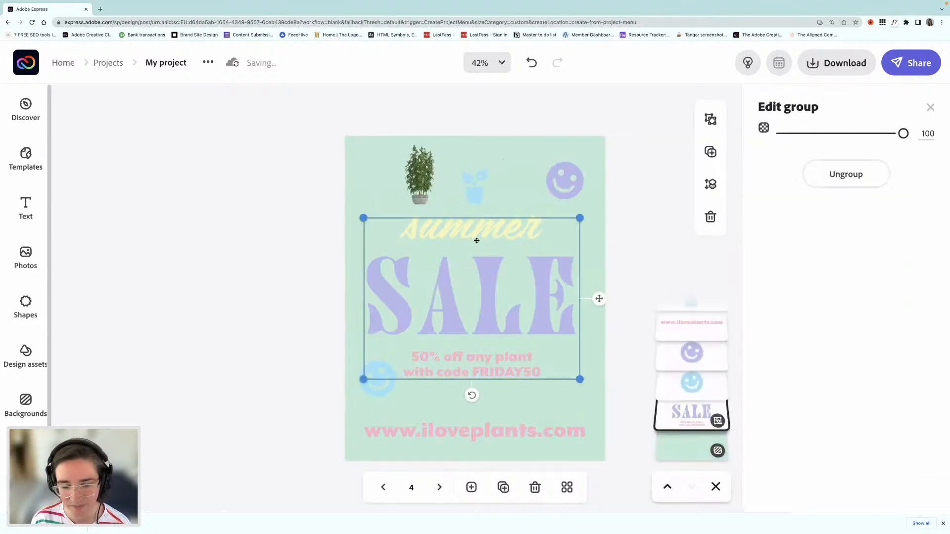
pyautogui.press('Delete')
# Step: Move the potted plant cutout to the middle of the page and enlarge it to roughly half the page height
pyautogui.click(422, 207)
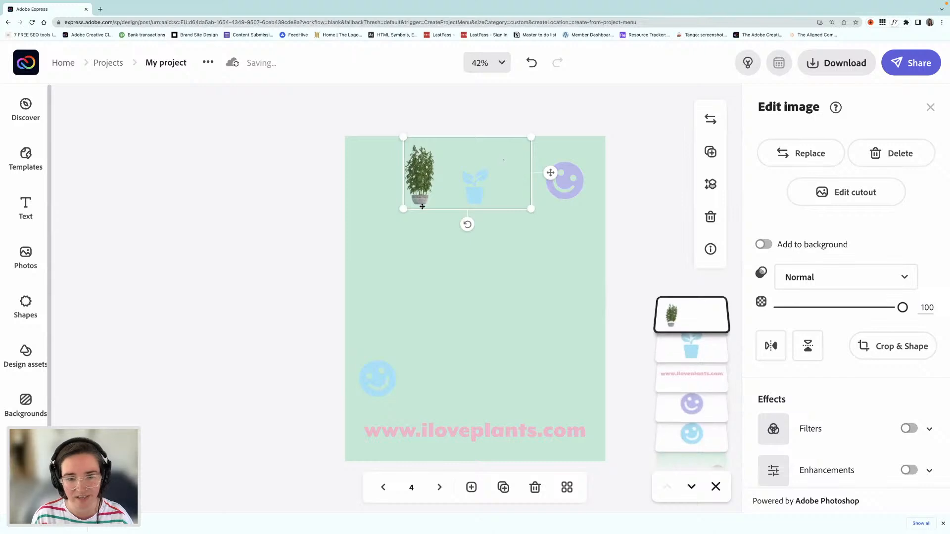
pyautogui.moveTo(422, 207); pyautogui.dragTo(450, 292)
pyautogui.moveTo(559, 298); pyautogui.dragTo(652, 401)
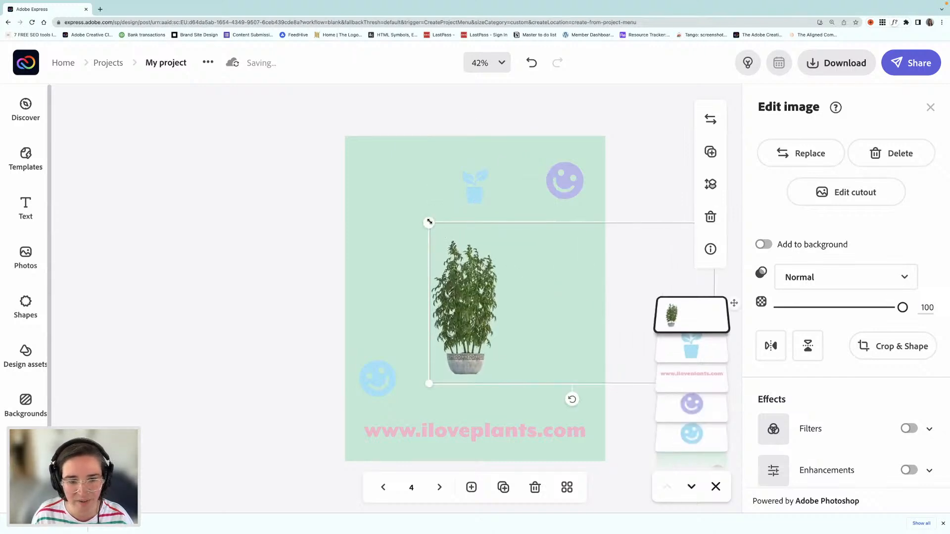
pyautogui.moveTo(429, 222)
pyautogui.mouseDown()
pyautogui.moveTo(372, 188)
pyautogui.moveTo(433, 204)
pyautogui.mouseUp()
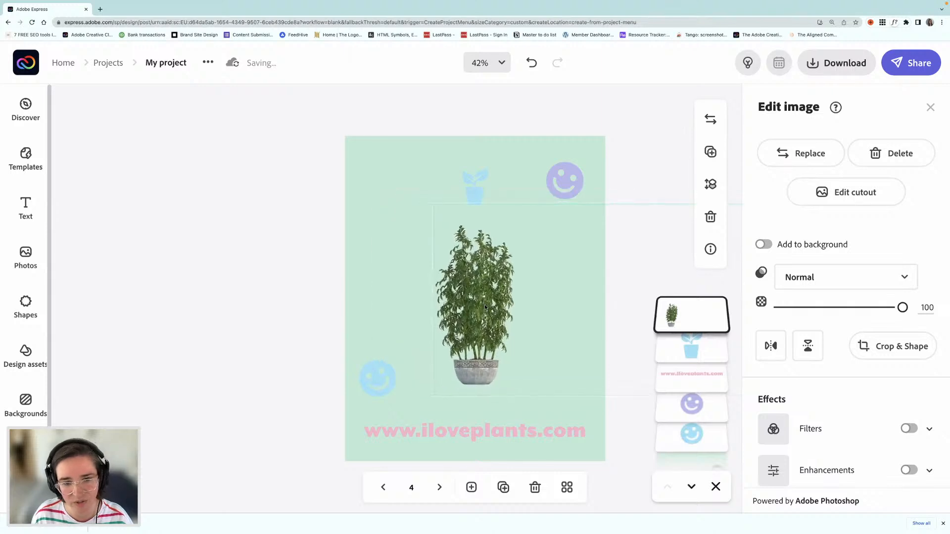
# Step: Delete the small light blue plant icon and fine-tune the potted plant's position in the middle of the page
pyautogui.click(476, 182)
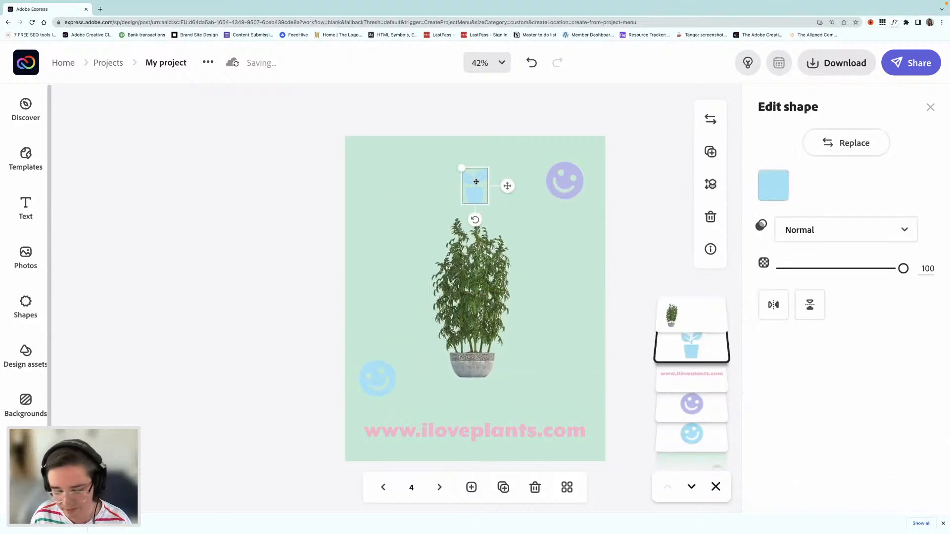
pyautogui.press('Delete')
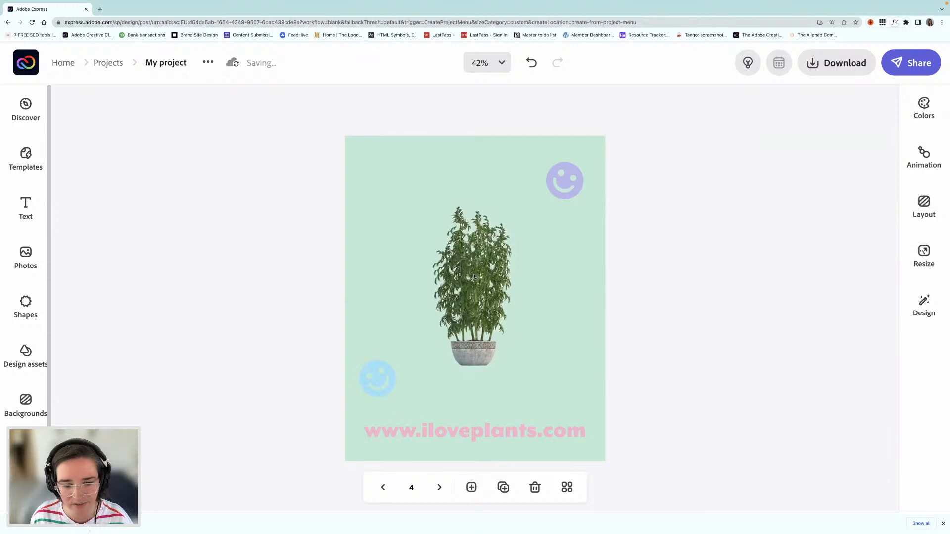
pyautogui.moveTo(473, 275); pyautogui.dragTo(471, 278)
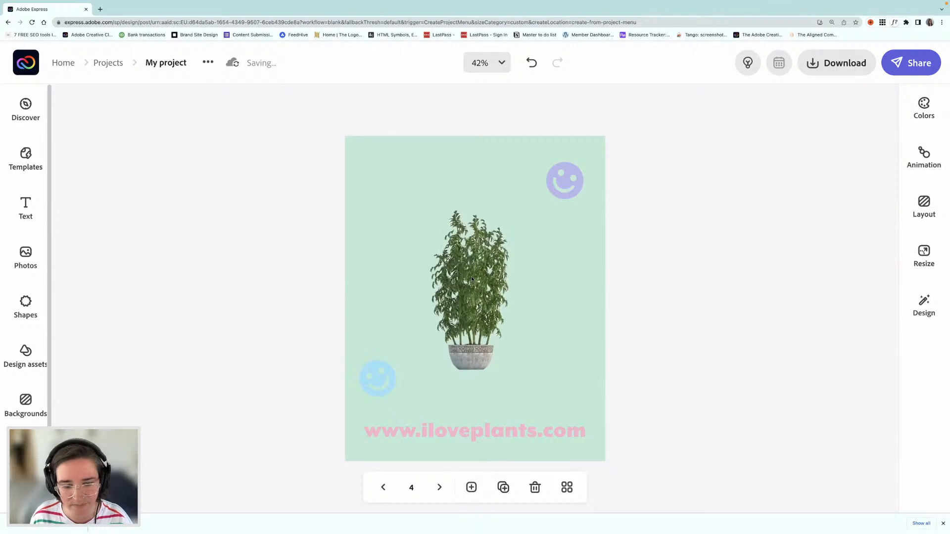
pyautogui.click(504, 435)
pyautogui.click(771, 249)
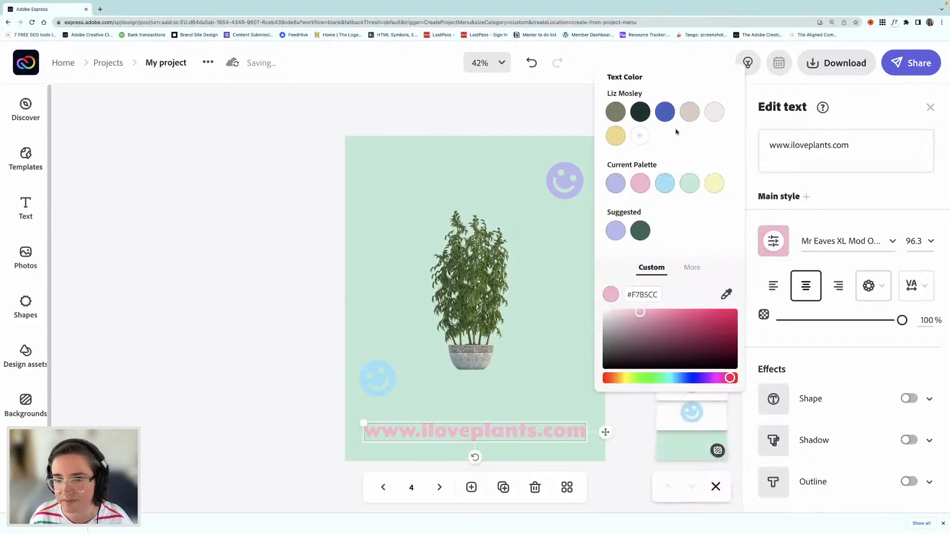
pyautogui.click(642, 117)
pyautogui.click(276, 269)
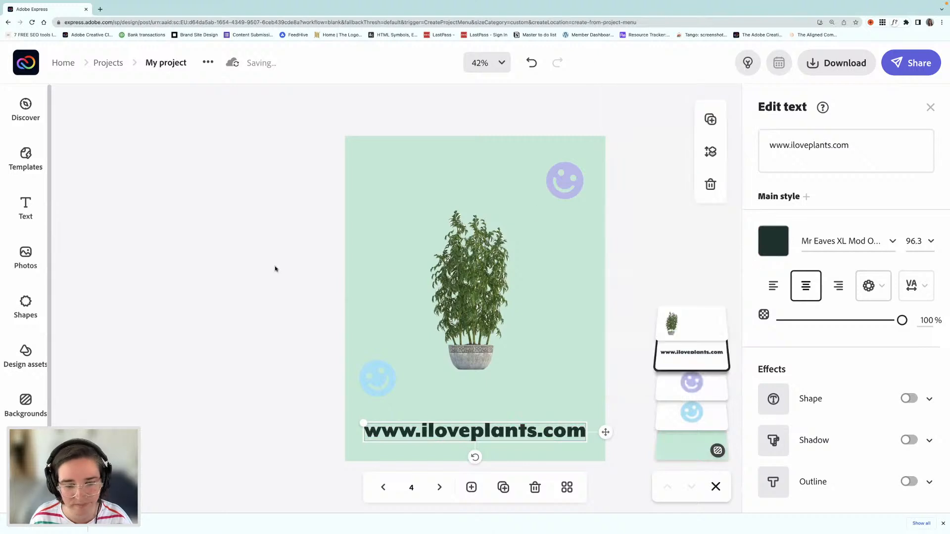
pyautogui.click(276, 269)
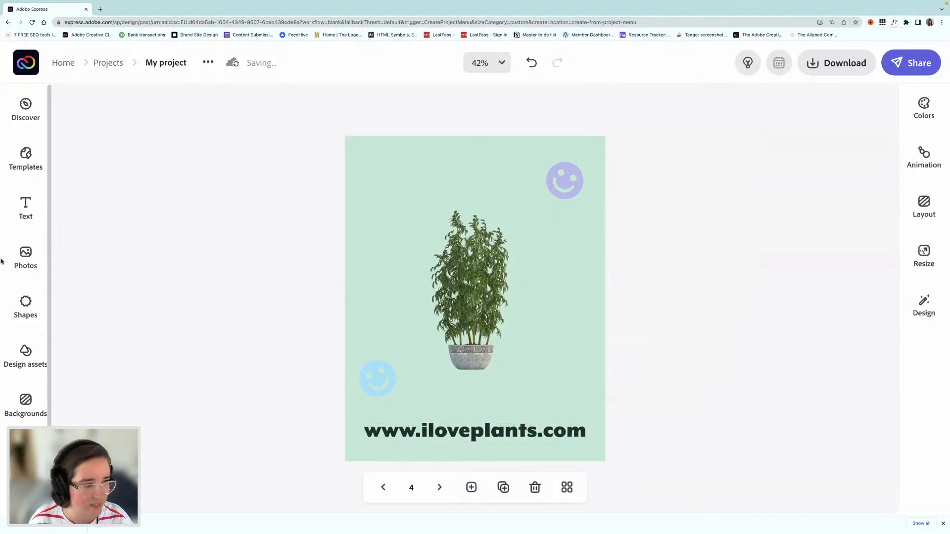
# Step: Search the shapes for "brush stroke" and add the thick diagonal paint stroke to the page
pyautogui.click(25, 312)
pyautogui.click(226, 142)
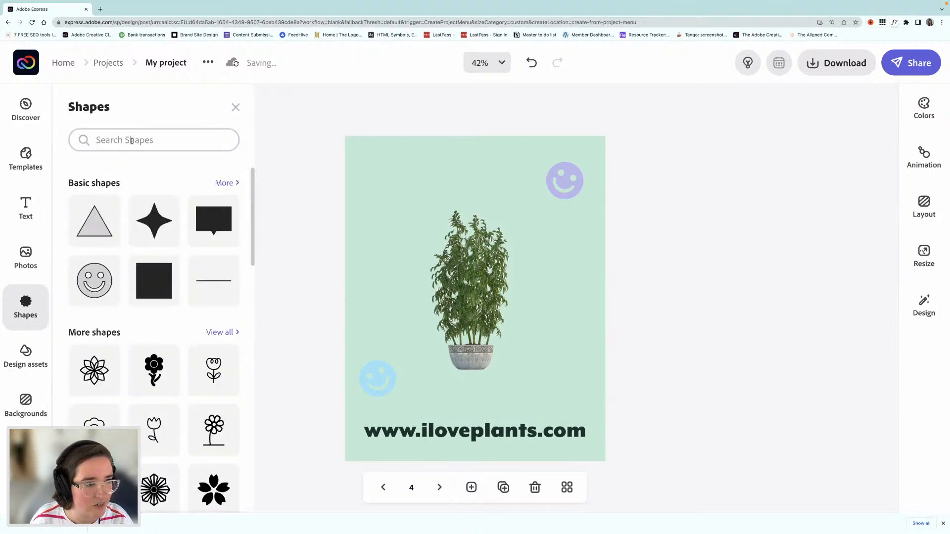
pyautogui.click(131, 141)
pyautogui.write('brush')
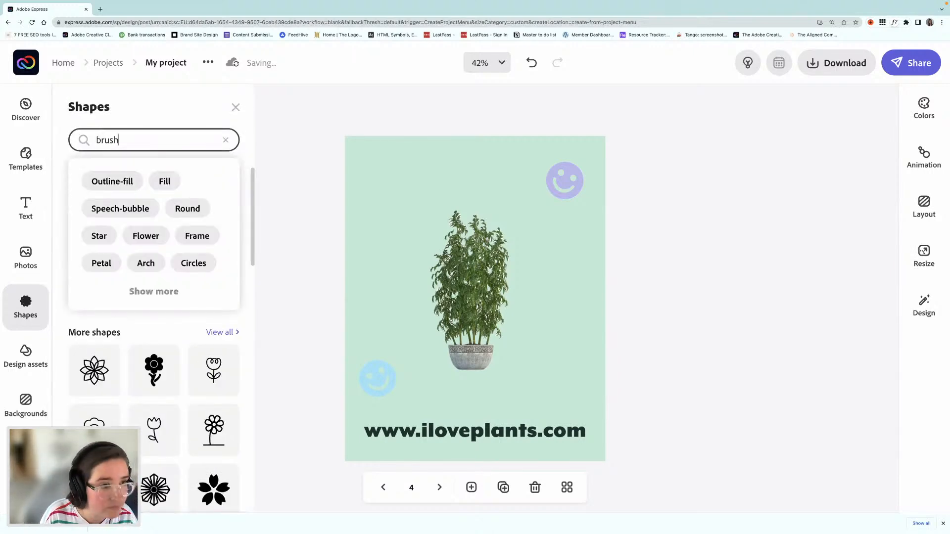
pyautogui.write(' stroke')
pyautogui.press('Return')
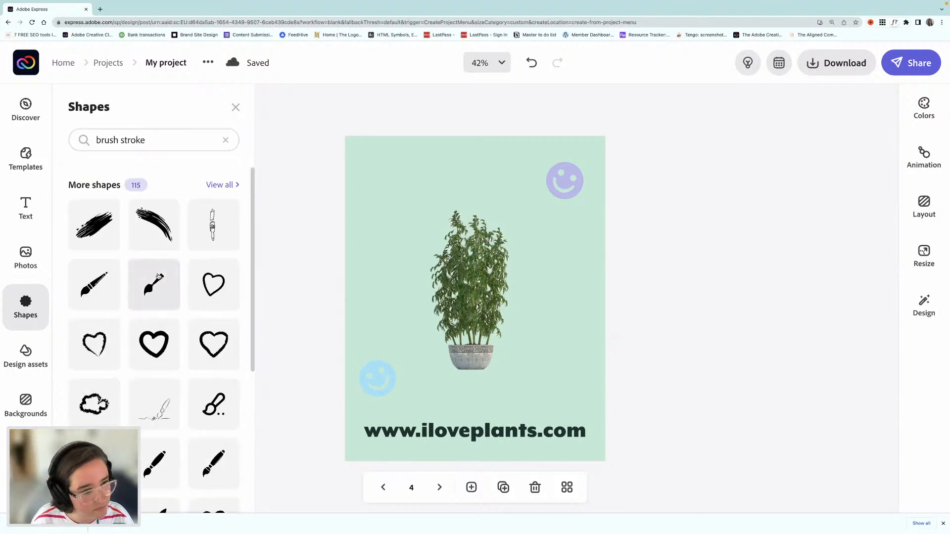
pyautogui.scroll(-3, 158, 277)
pyautogui.scroll(-10, 157, 276)
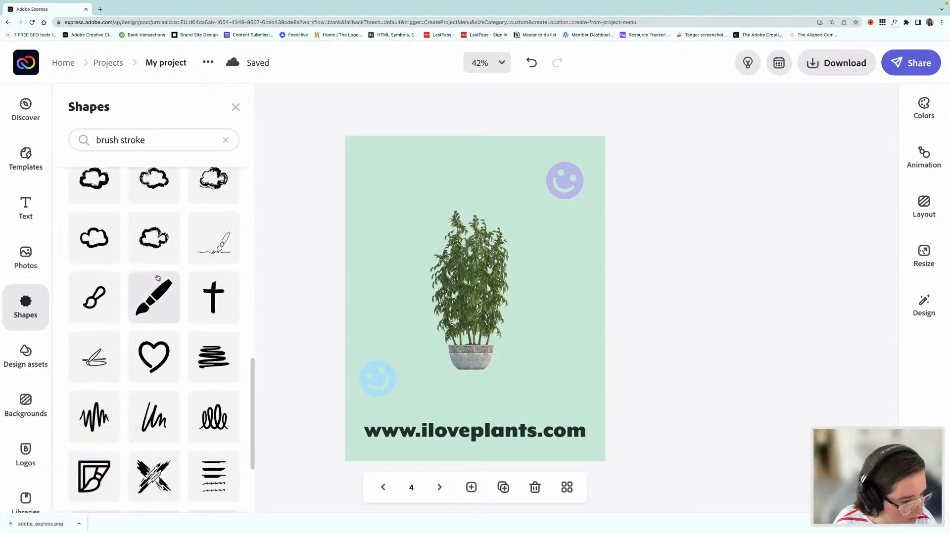
pyautogui.scroll(-2, 168, 305)
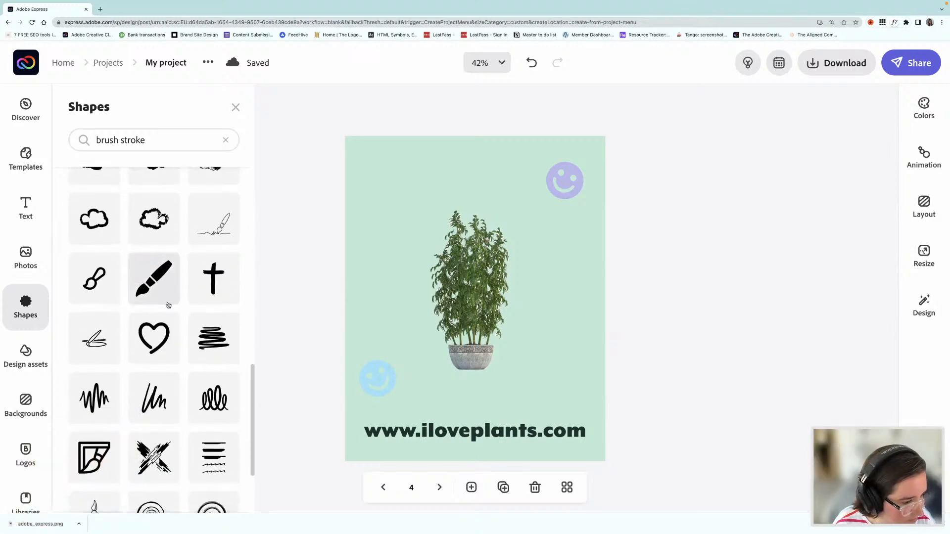
pyautogui.scroll(-5, 168, 306)
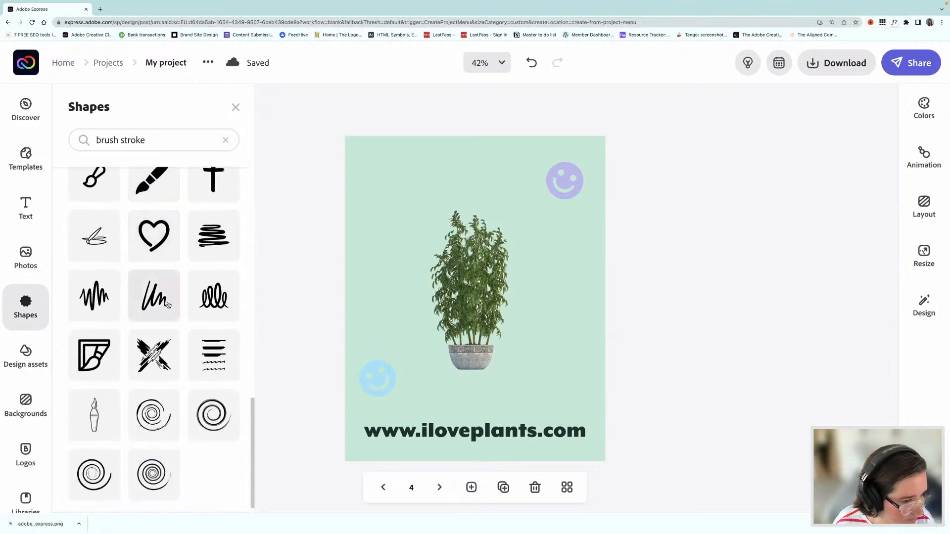
pyautogui.scroll(-6, 169, 305)
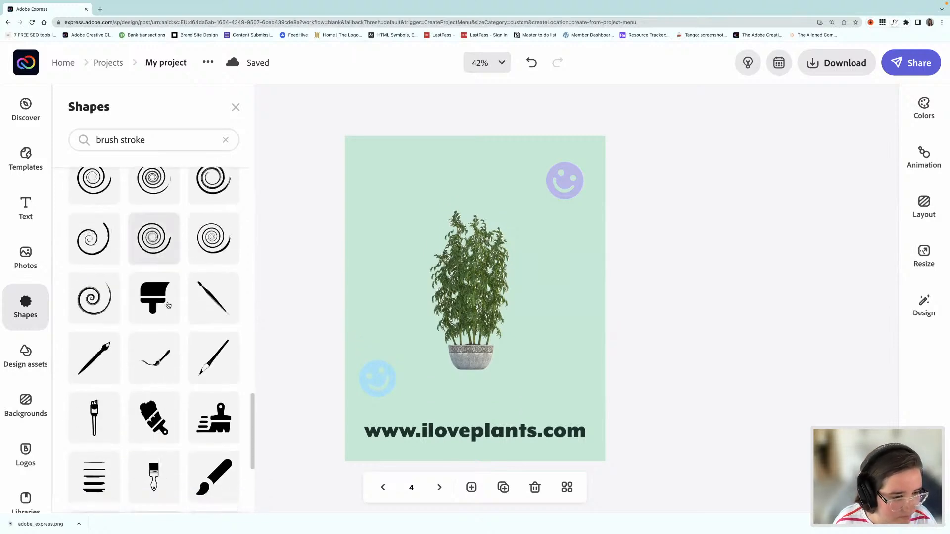
pyautogui.scroll(-8, 168, 305)
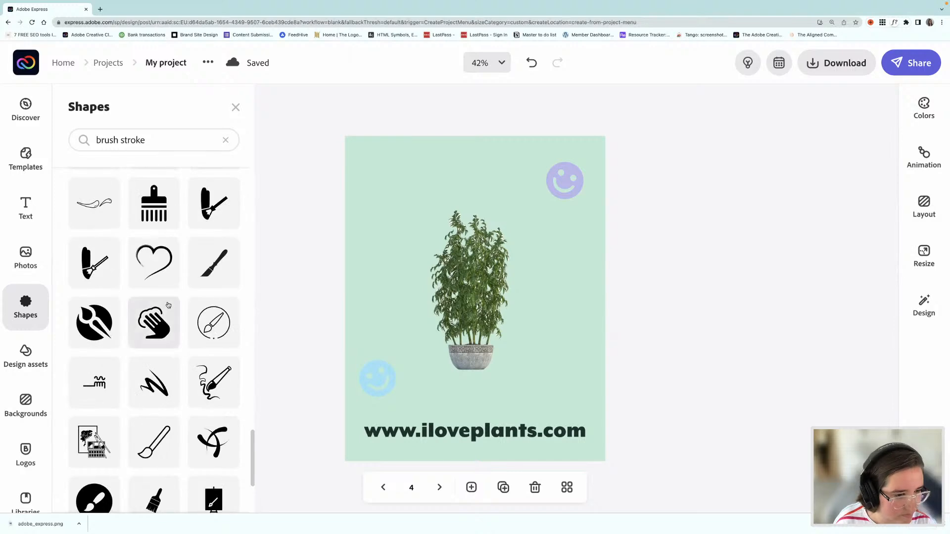
pyautogui.scroll(10, 168, 305)
pyautogui.scroll(10, 168, 306)
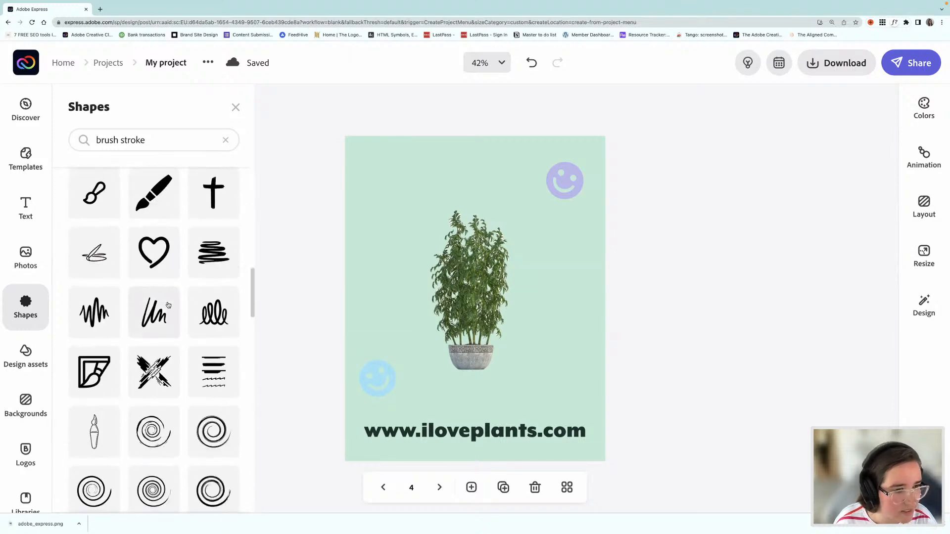
pyautogui.scroll(2, 168, 305)
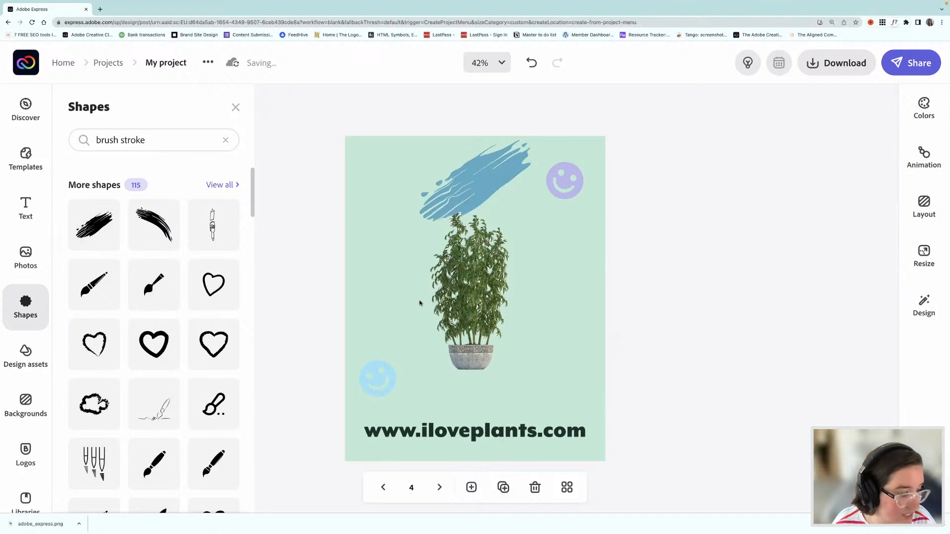
# Step: Move the blue brush stroke down over the potted plant and enlarge it to span most of the page width
pyautogui.click(475, 193)
pyautogui.moveTo(461, 217); pyautogui.dragTo(412, 309)
pyautogui.moveTo(484, 317)
pyautogui.mouseDown()
pyautogui.moveTo(569, 395)
pyautogui.moveTo(572, 385)
pyautogui.mouseUp()
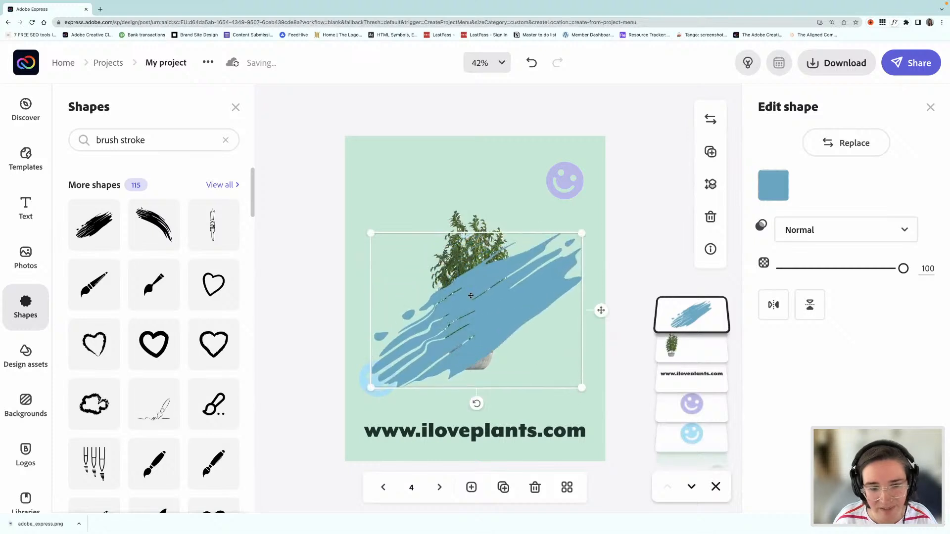
# Step: Move the blue brush stroke up so it centers on the potted plant, and place its layer behind the plant
pyautogui.moveTo(475, 300); pyautogui.dragTo(467, 276)
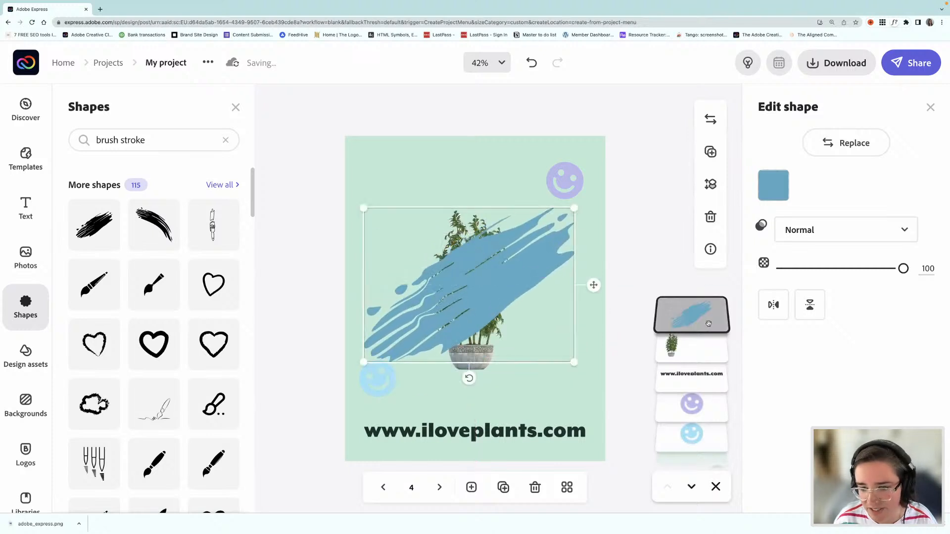
pyautogui.moveTo(713, 326)
pyautogui.mouseDown()
pyautogui.moveTo(737, 418)
pyautogui.moveTo(740, 346)
pyautogui.moveTo(718, 349)
pyautogui.mouseUp()
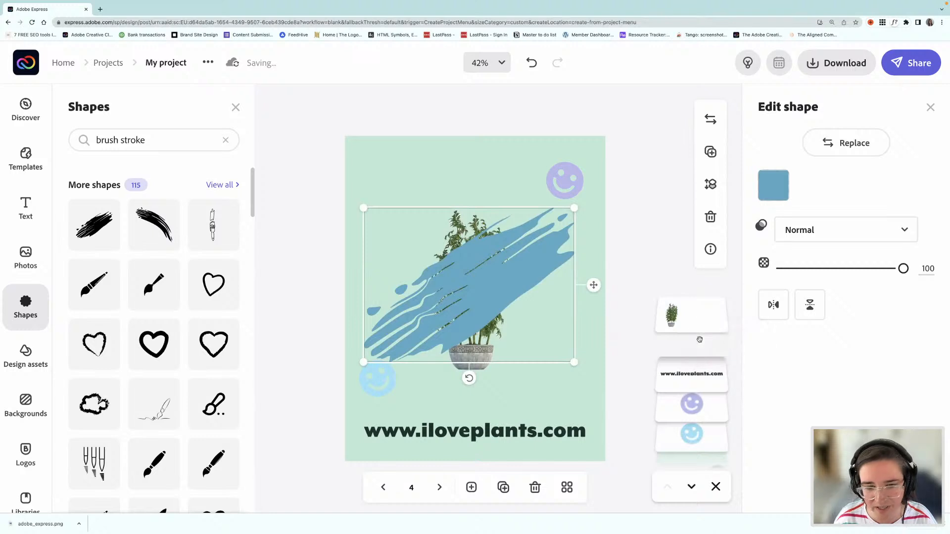
# Step: Try the current palette's light blue and pink on the brush stroke, and settle on lavender #B6B9ED
pyautogui.click(773, 185)
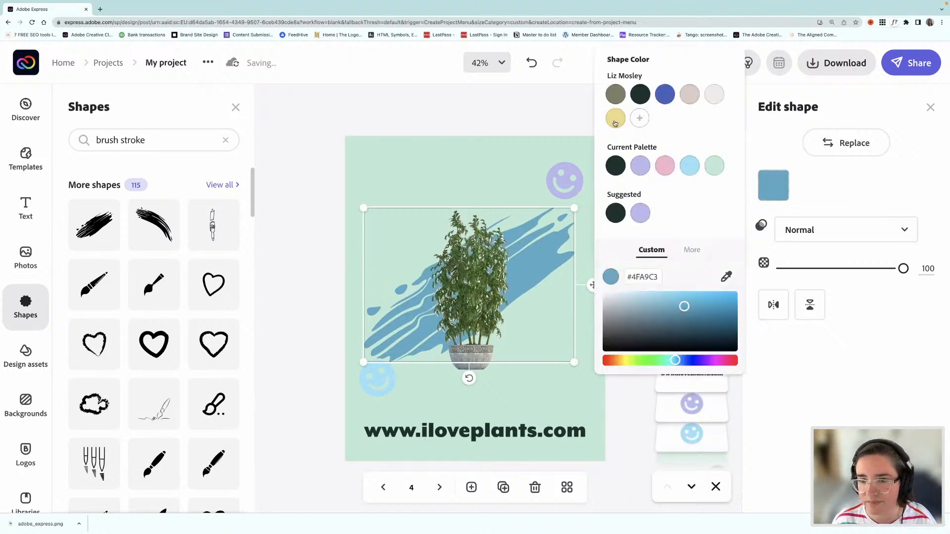
pyautogui.click(707, 164)
pyautogui.click(688, 169)
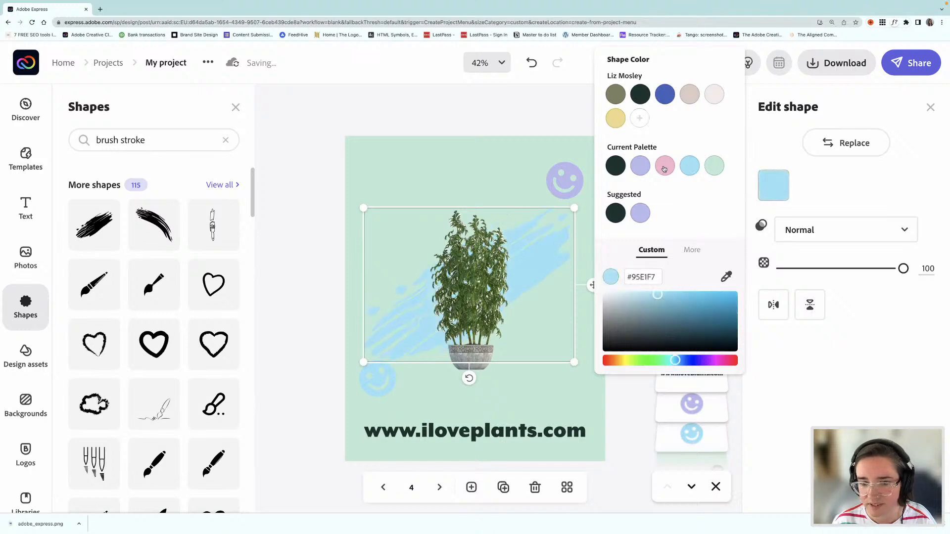
pyautogui.click(664, 168)
pyautogui.click(640, 167)
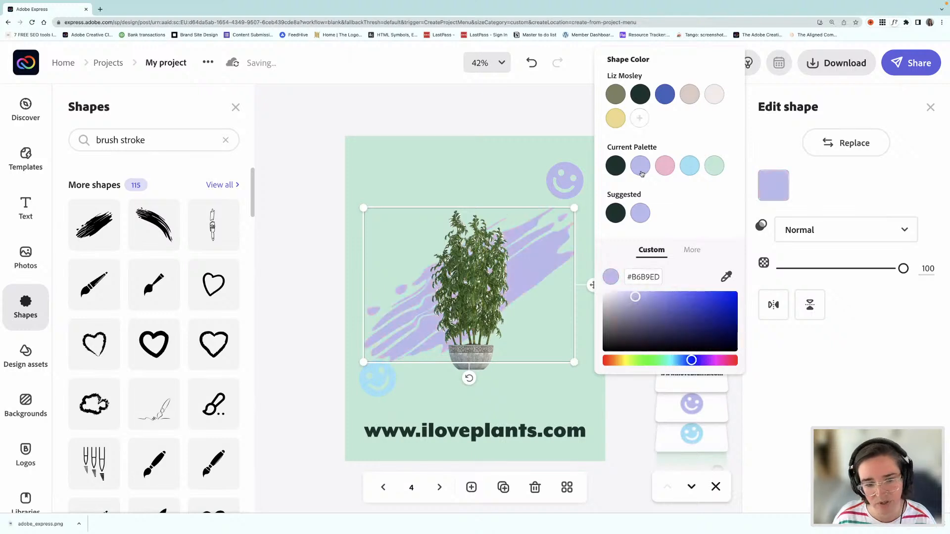
pyautogui.click(280, 258)
# Step: Shift the light blue smiley slightly down toward the web address and recolor the lavender smiley with the current palette's pink
pyautogui.moveTo(373, 378); pyautogui.dragTo(375, 395)
pyautogui.click(577, 188)
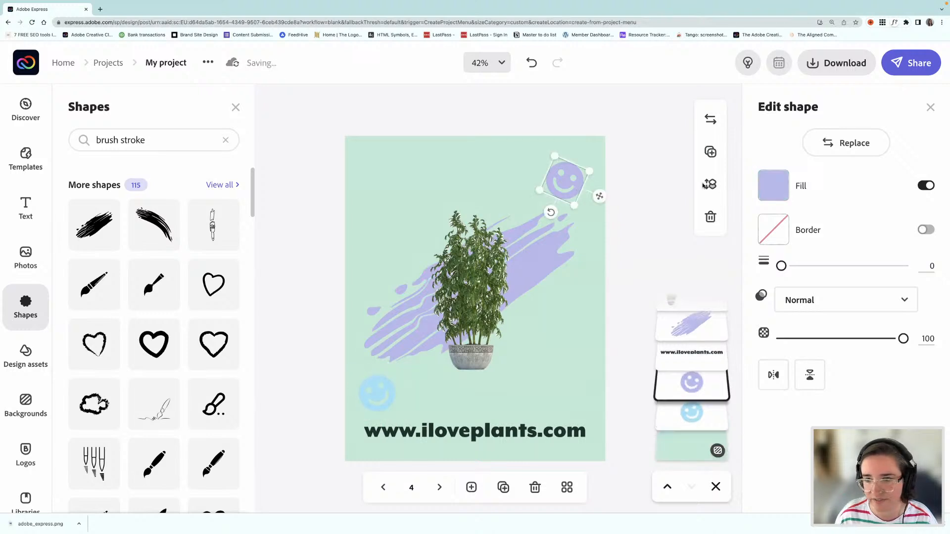
pyautogui.click(773, 185)
pyautogui.click(715, 167)
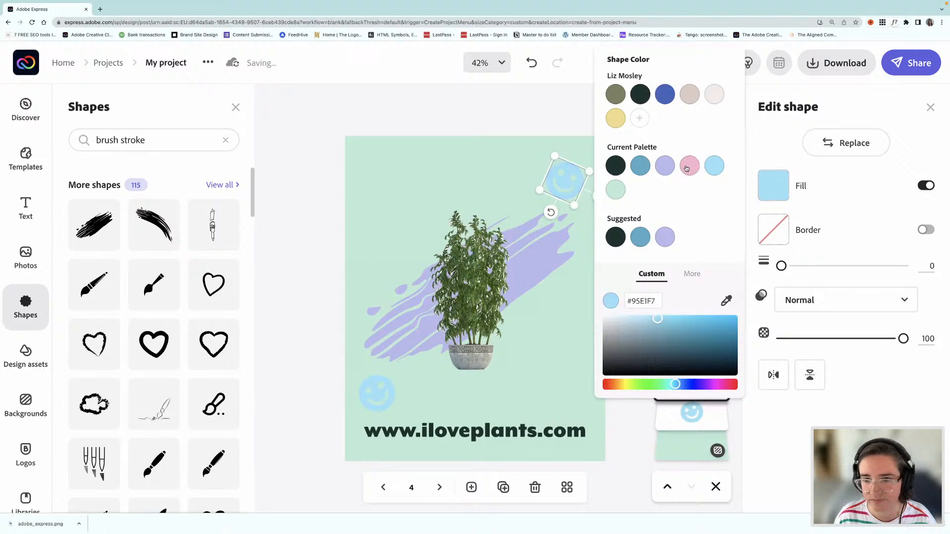
pyautogui.click(687, 169)
pyautogui.click(282, 243)
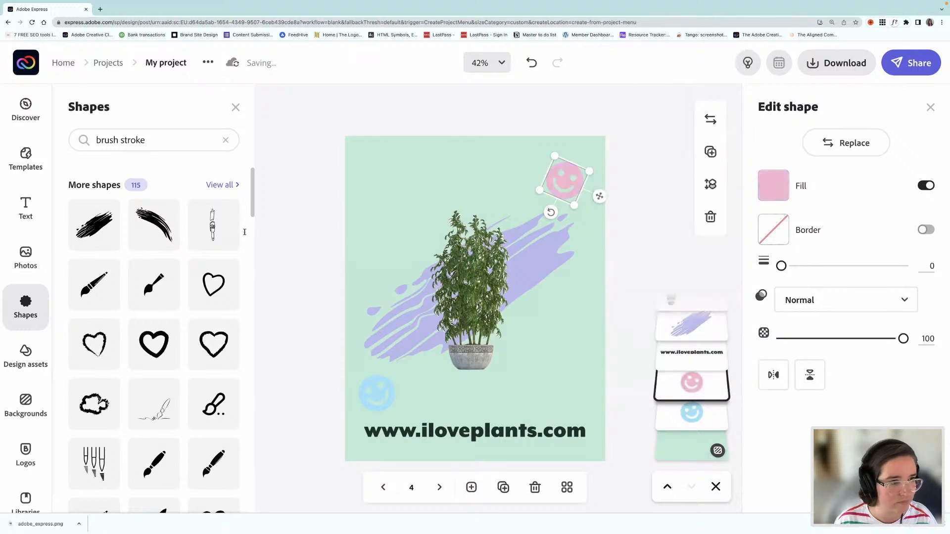
# Step: Search the shapes for "leaf" and add the solid curved leaf with a stem to the page
pyautogui.click(226, 140)
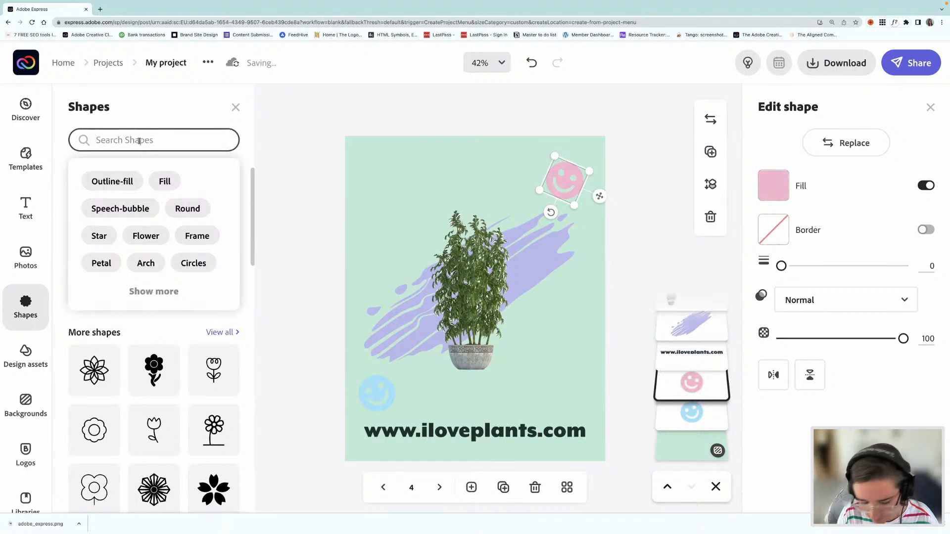
pyautogui.write('leaf')
pyautogui.press('Return')
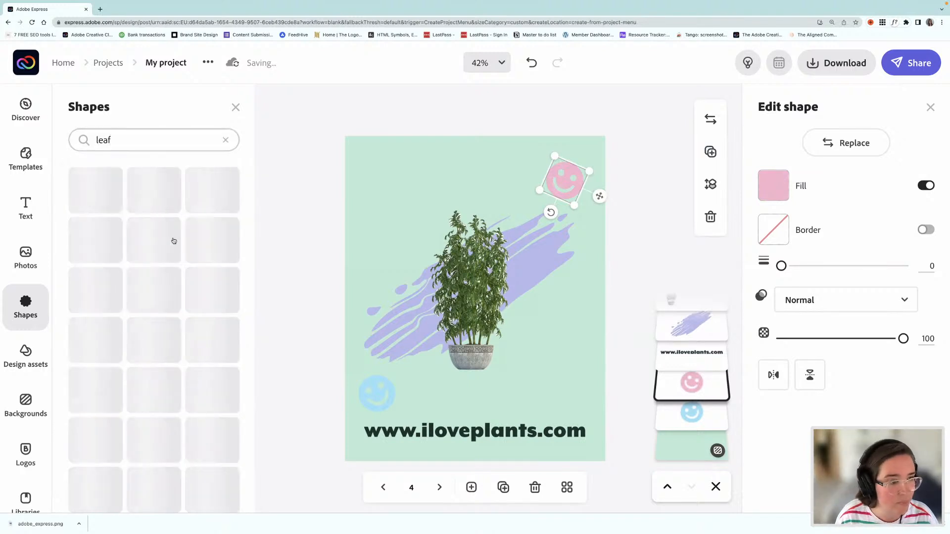
pyautogui.scroll(-2, 152, 360)
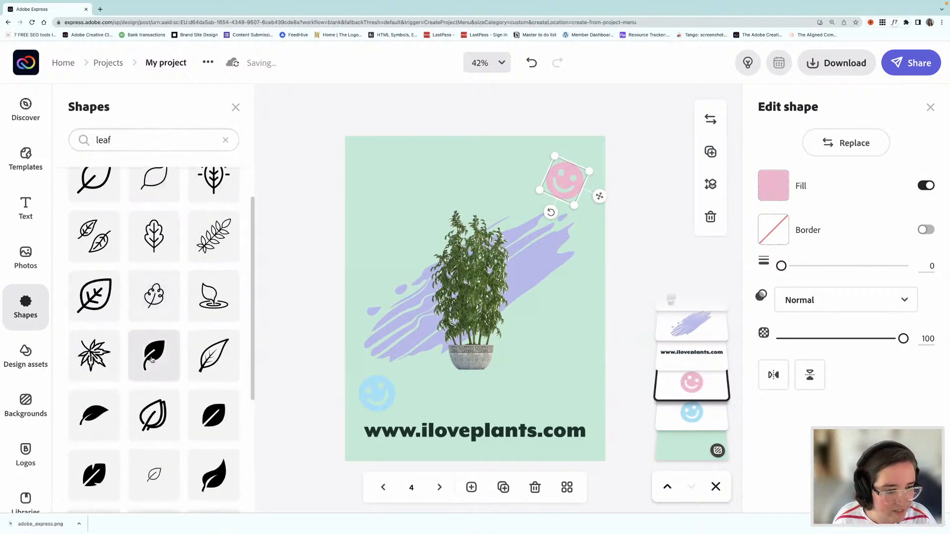
pyautogui.click(152, 360)
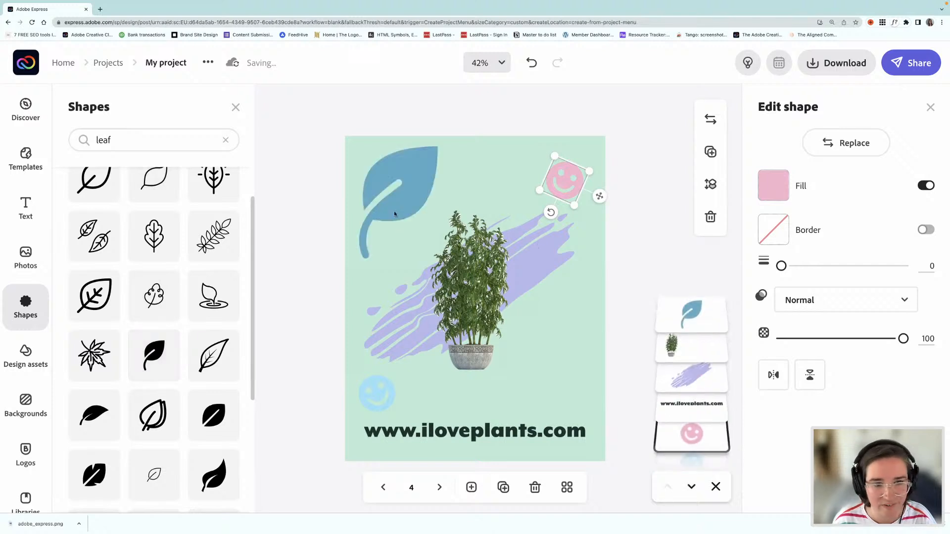
# Step: Move the leaf down beside the light blue smiley and shrink it to about the smiley's height, touching its edge
pyautogui.click(395, 214)
pyautogui.moveTo(395, 213); pyautogui.dragTo(410, 399)
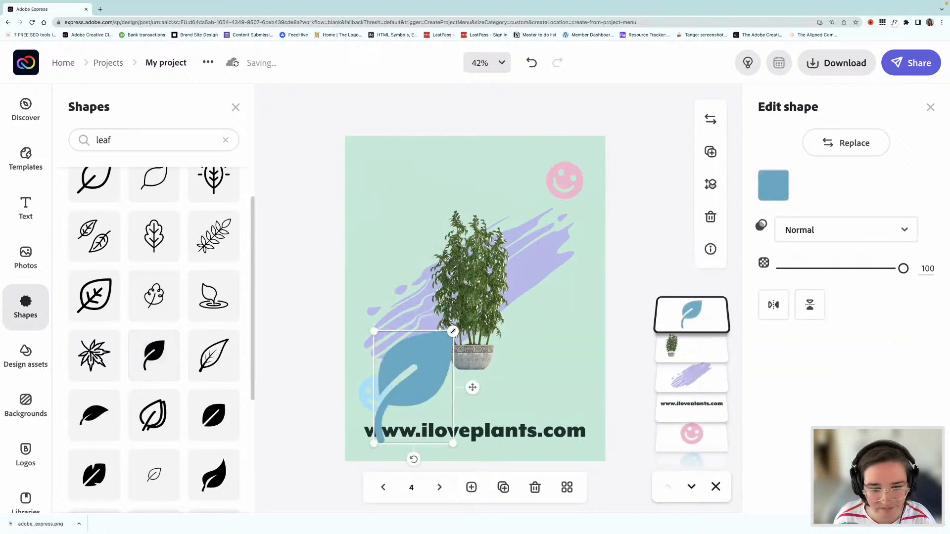
pyautogui.moveTo(453, 331); pyautogui.dragTo(406, 392)
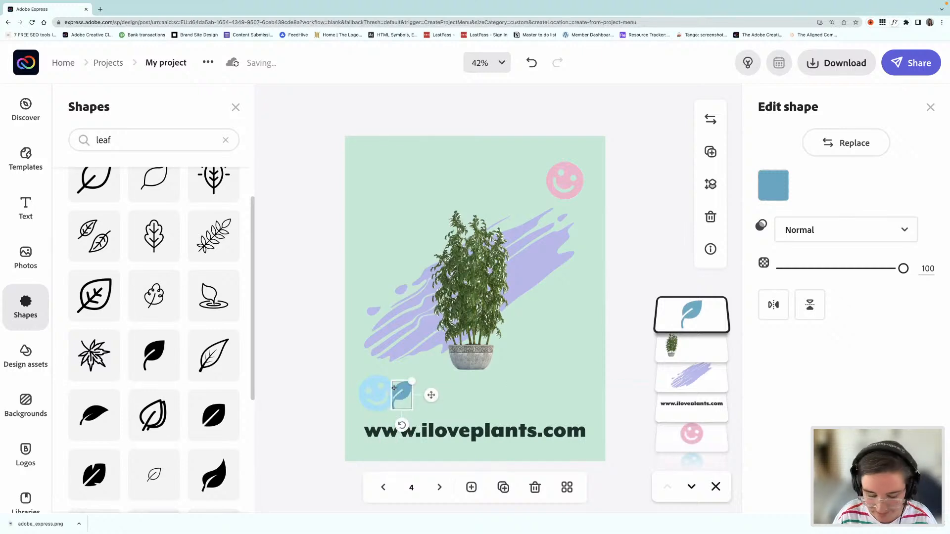
pyautogui.press('Left')
# Step: Recolor the small leaf with the palette's lavender #B6B9ED and show all the project's pages in the grid overview
pyautogui.click(773, 187)
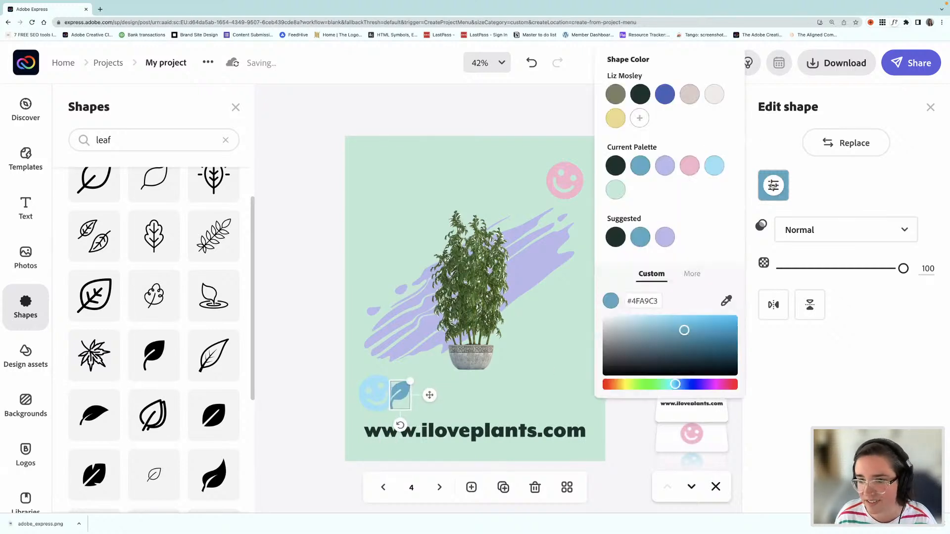
pyautogui.click(666, 166)
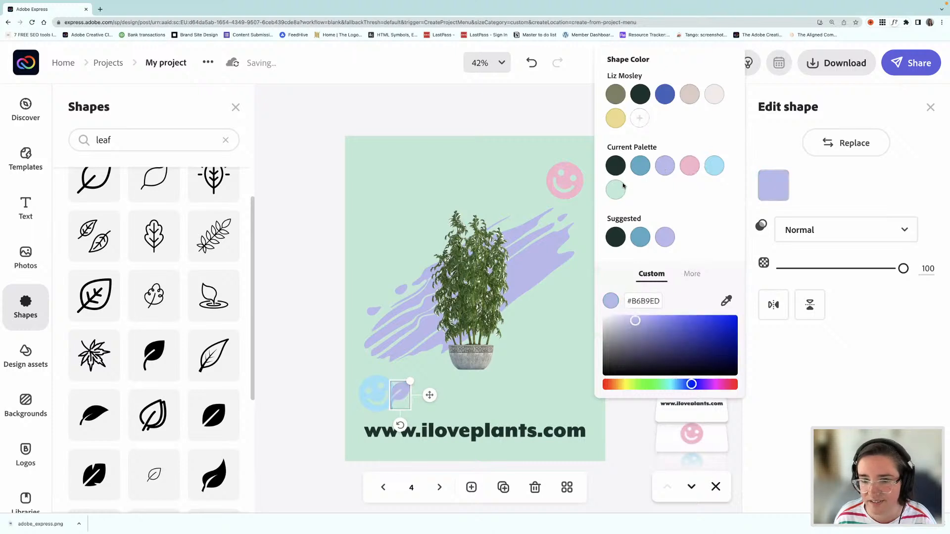
pyautogui.click(313, 300)
pyautogui.click(310, 298)
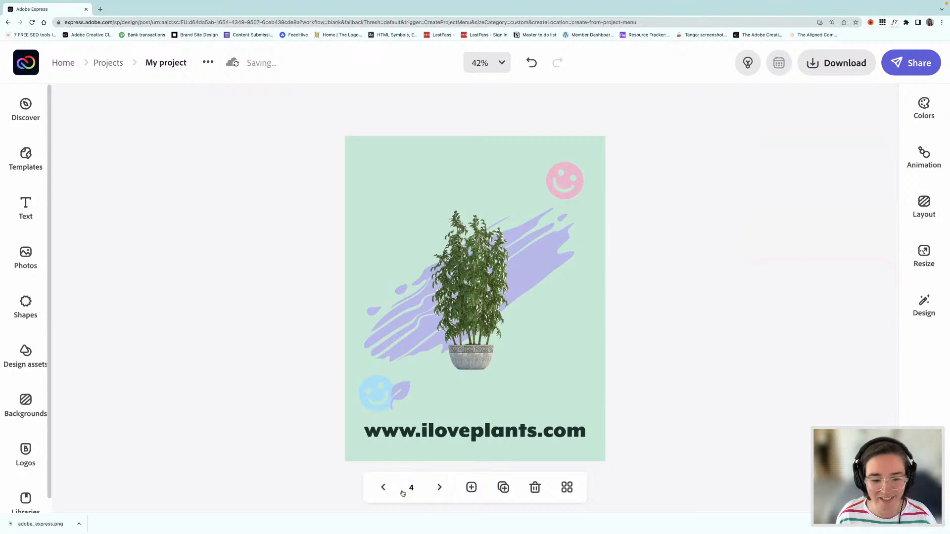
pyautogui.click(566, 488)
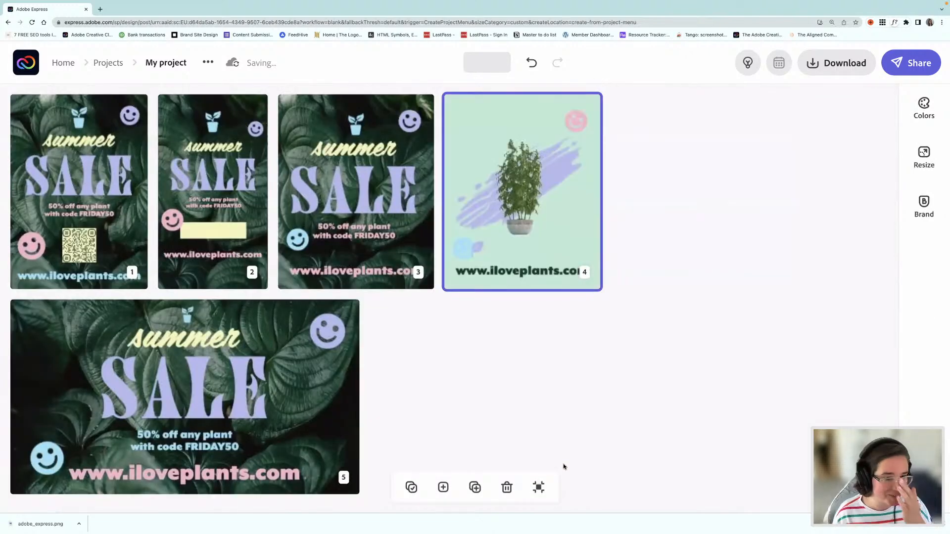